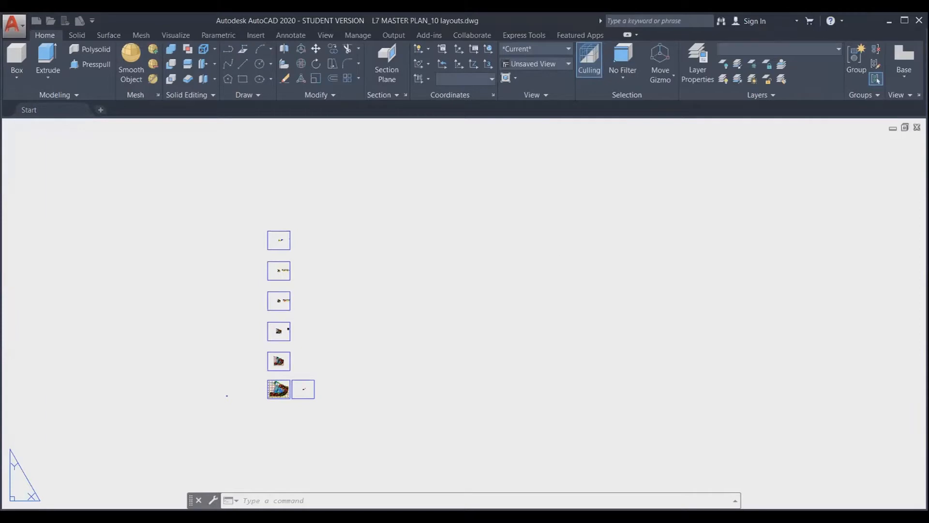
Step: Examine the sheet frames and their plan views across the Class room 1 layout, including the small frame beside them
scroll(303, 383, "up", 6)
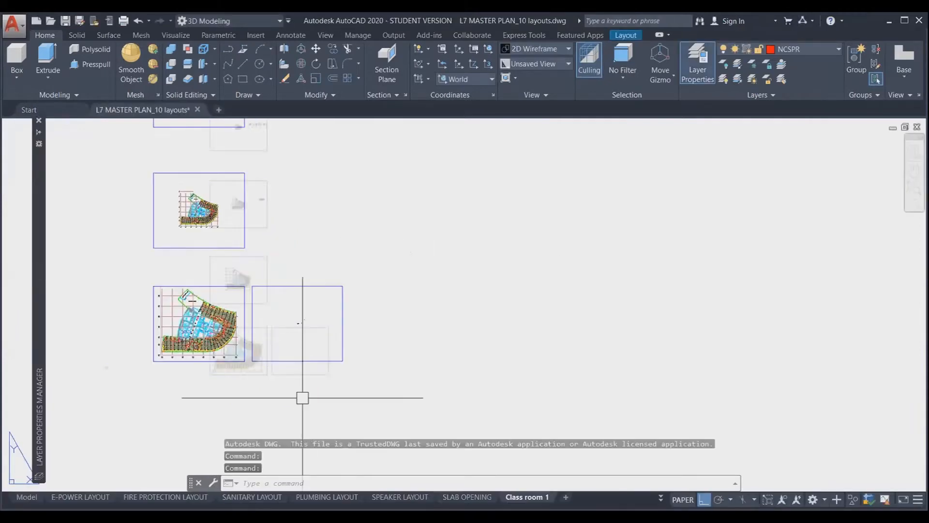
scroll(420, 322, "up", 2)
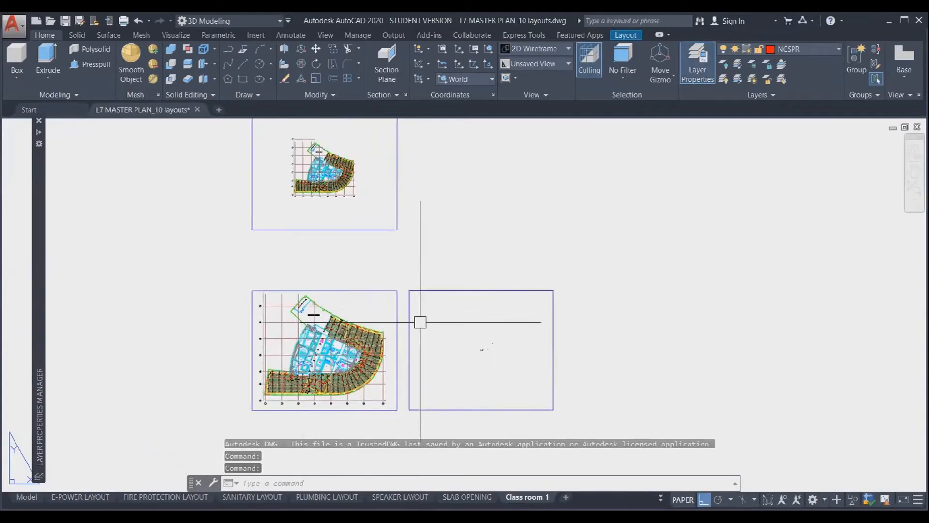
middle_click_drag(421, 322, 386, 386)
scroll(321, 214, "down", 7)
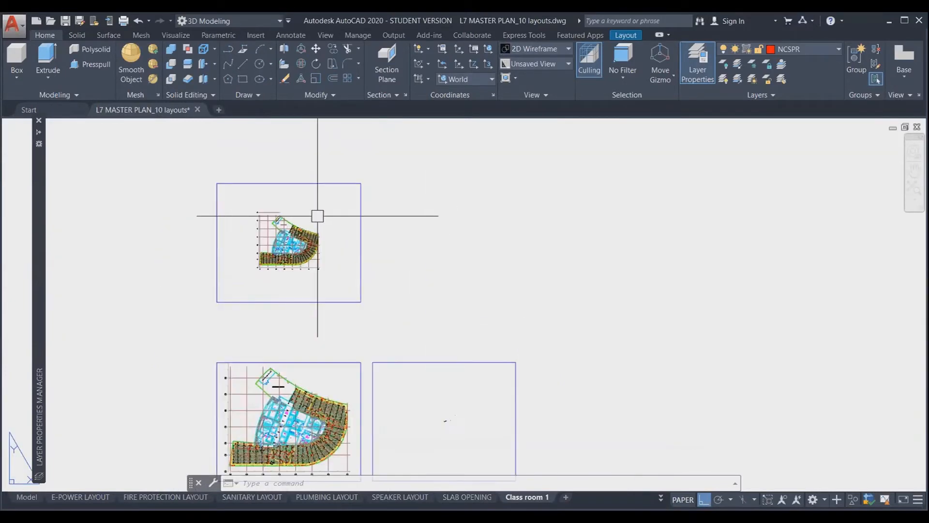
middle_click_drag(324, 255, 392, 346)
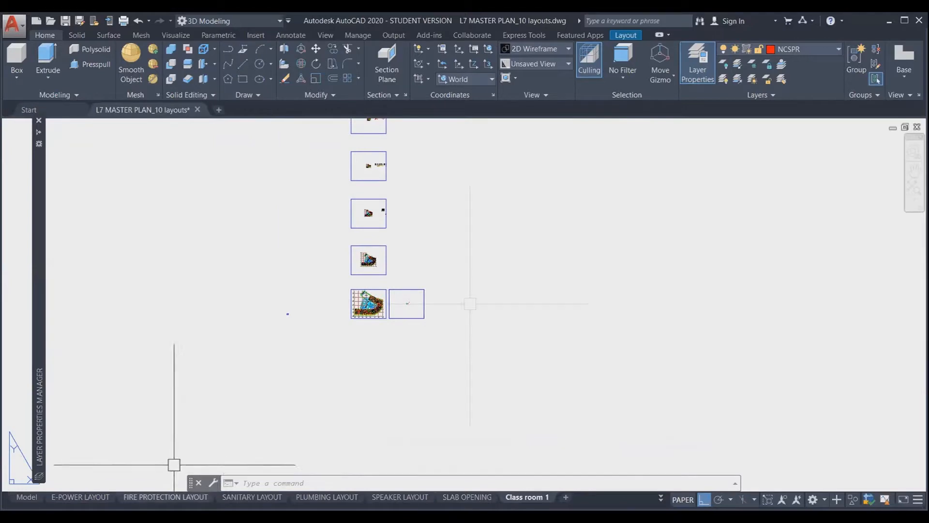
scroll(591, 244, "down", 5)
scroll(623, 233, "up", 7)
scroll(504, 244, "up", 1)
middle_click_drag(142, 266, 801, 289)
scroll(402, 243, "up", 5)
scroll(438, 339, "down", 5)
middle_click_drag(440, 341, 317, 276)
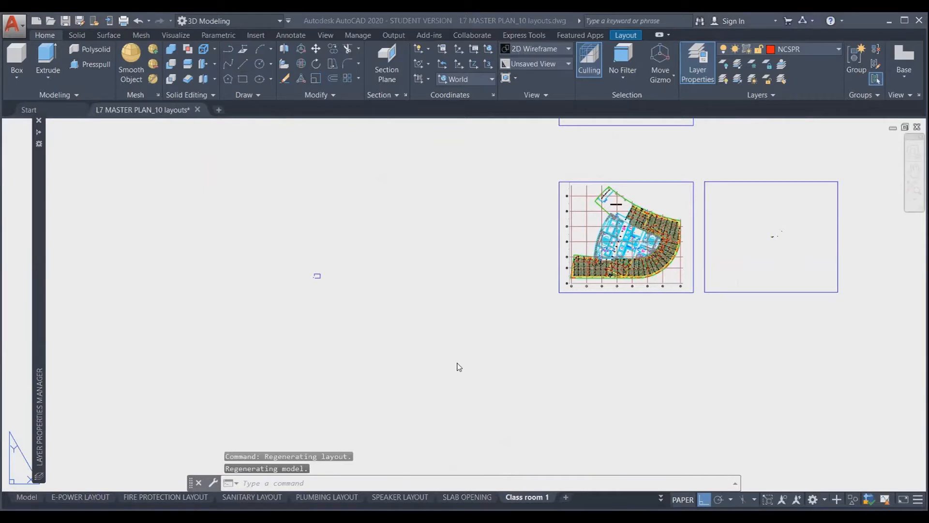
middle_click_drag(617, 328, 256, 328)
scroll(256, 329, "down", 6)
middle_click_drag(302, 300, 326, 377)
scroll(329, 378, "up", 4)
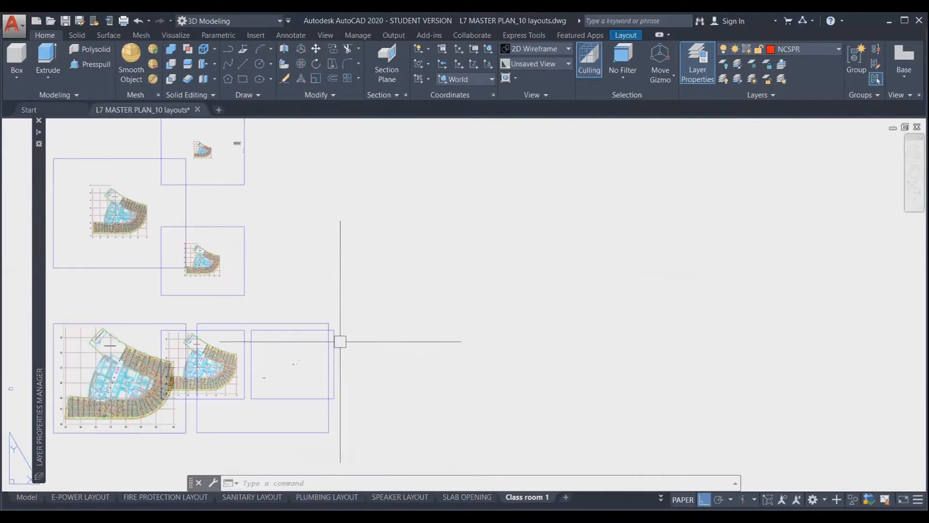
scroll(341, 341, "up", 4)
middle_click_drag(340, 342, 447, 318)
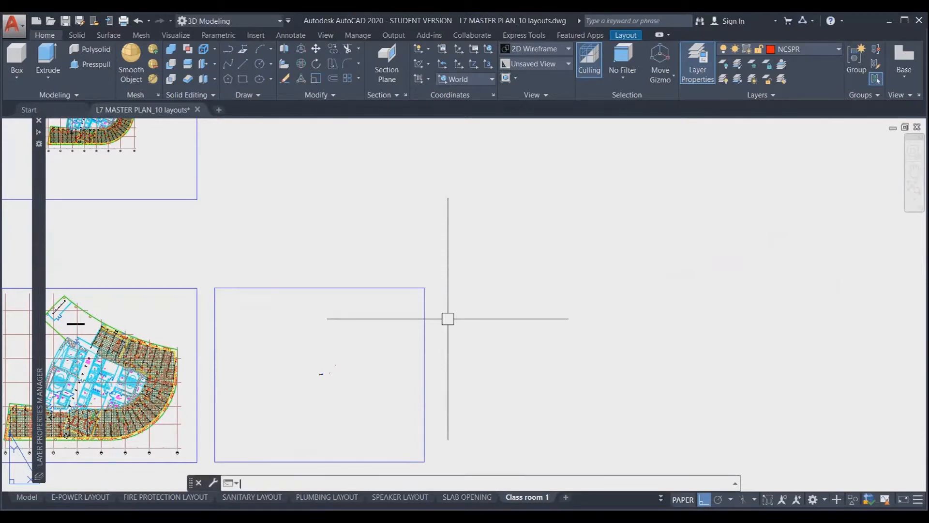
key("ctrl+p")
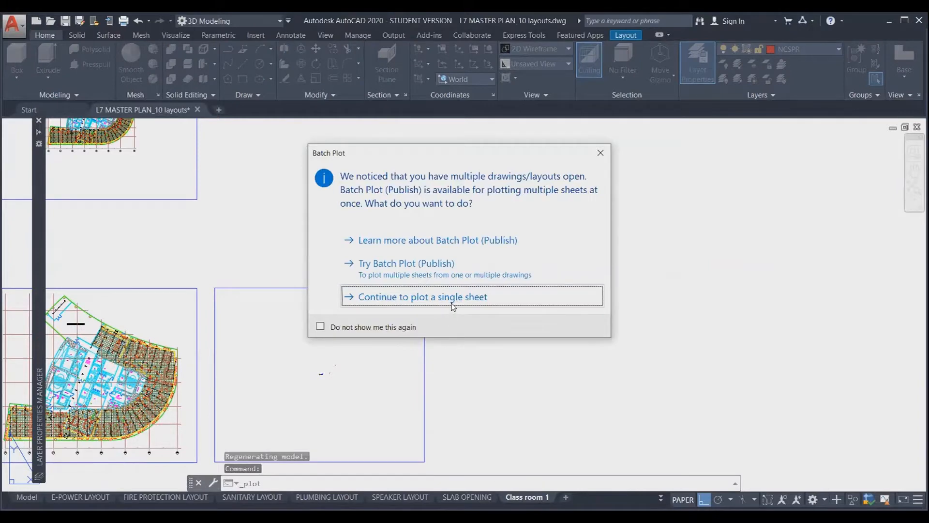
left_click(453, 306)
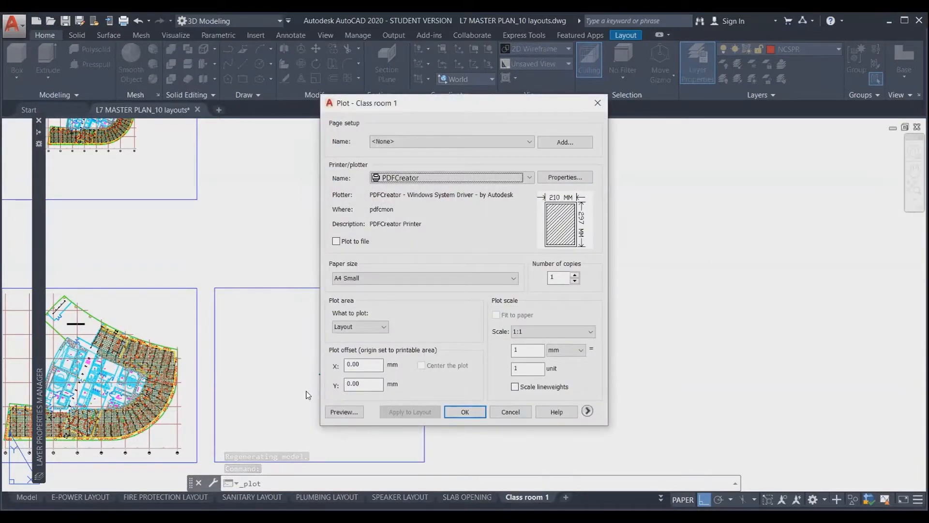
key("Escape")
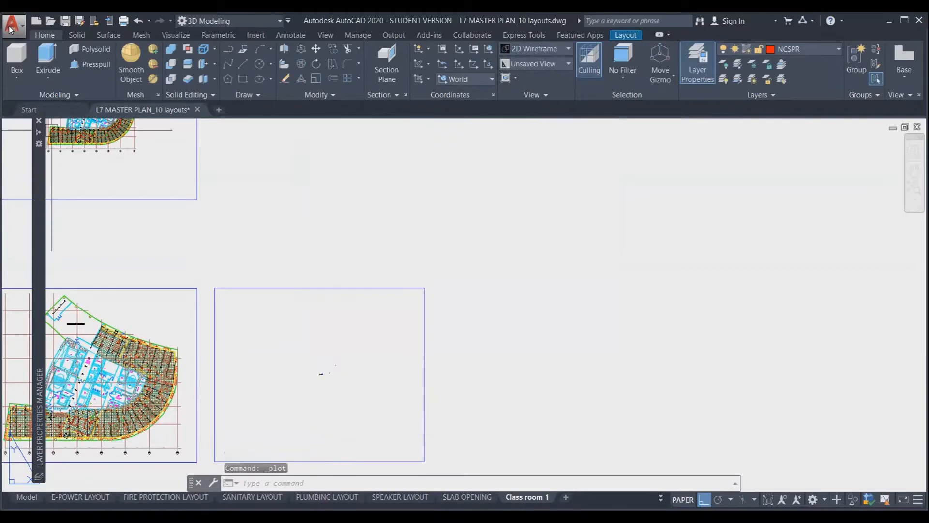
Step: Start a single-sheet plot of the Class room 1 layout and expand the dialog to show the additional plot options
left_click(10, 26)
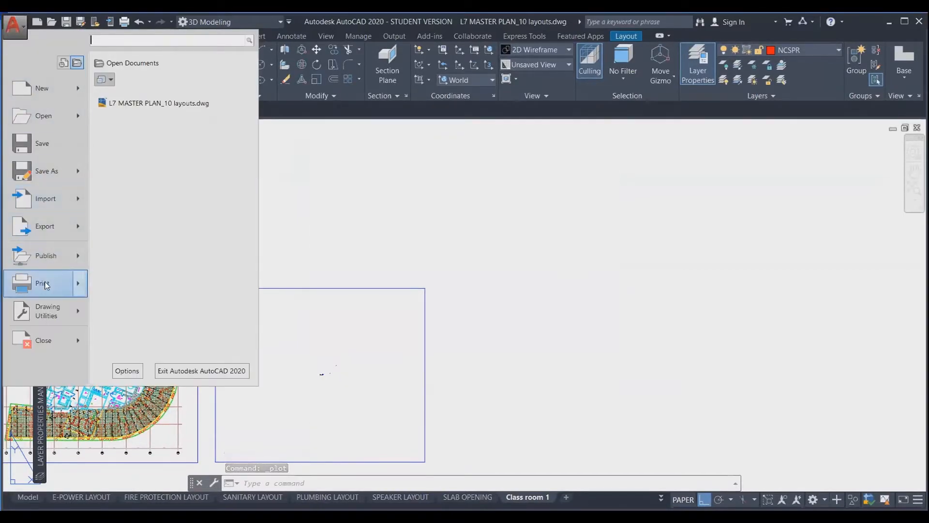
mouse_move(86, 290)
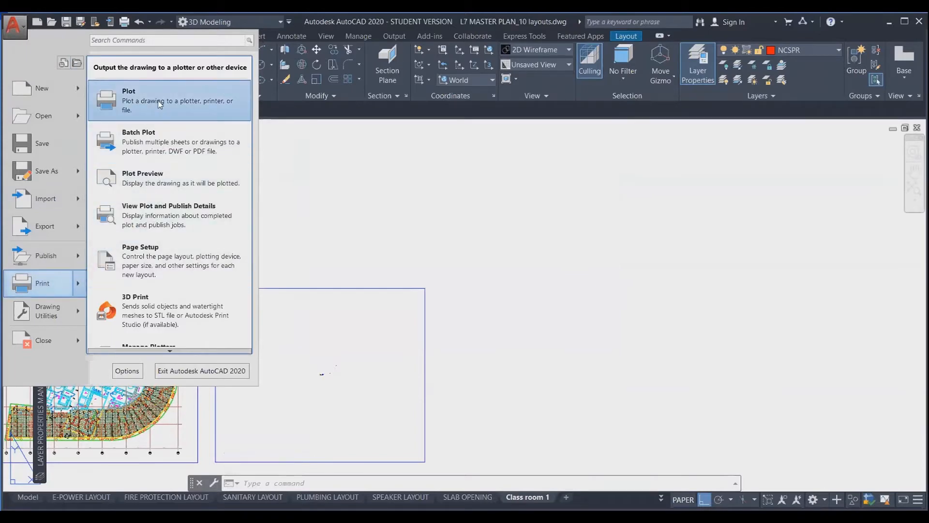
left_click(159, 105)
left_click(395, 304)
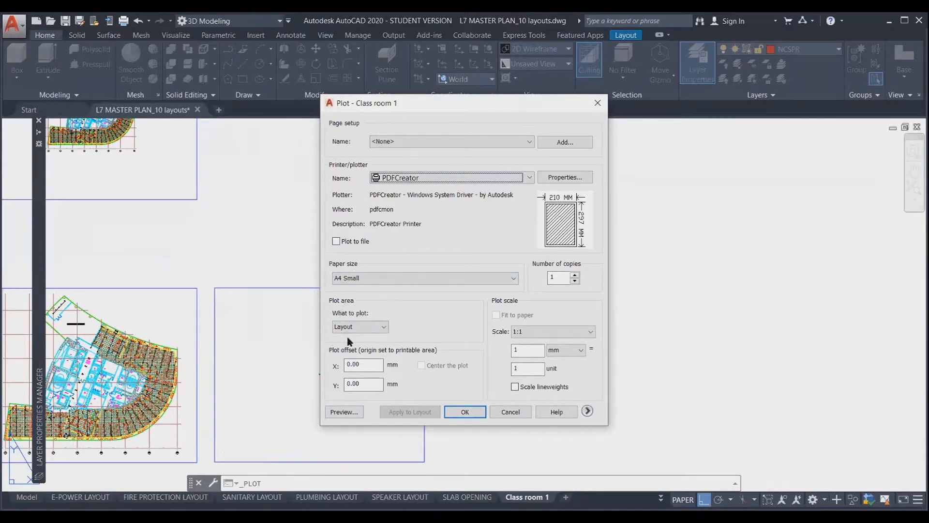
left_click(372, 331)
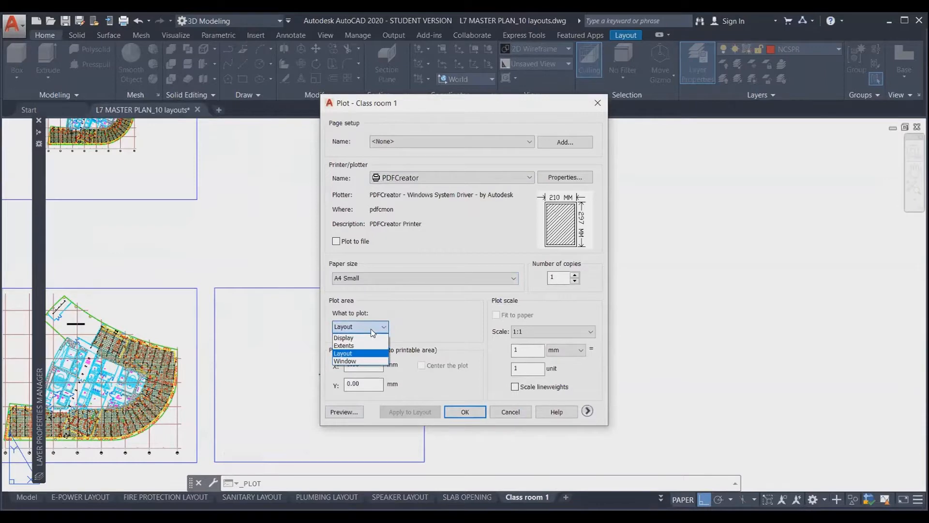
left_click(400, 312)
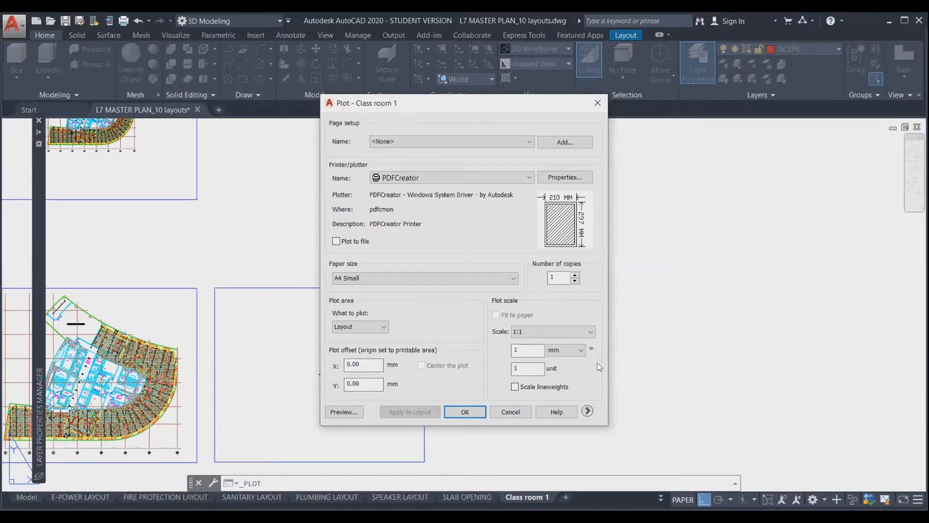
left_click(587, 411)
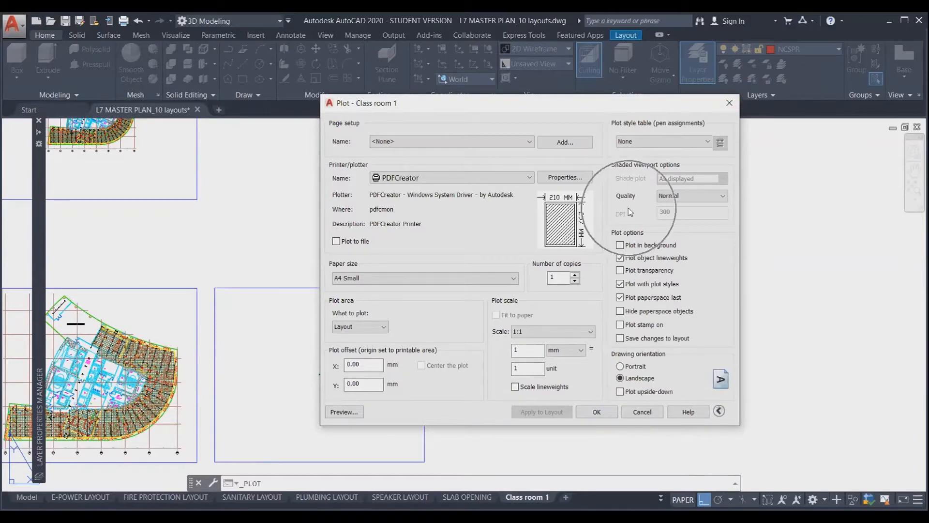
left_click(720, 411)
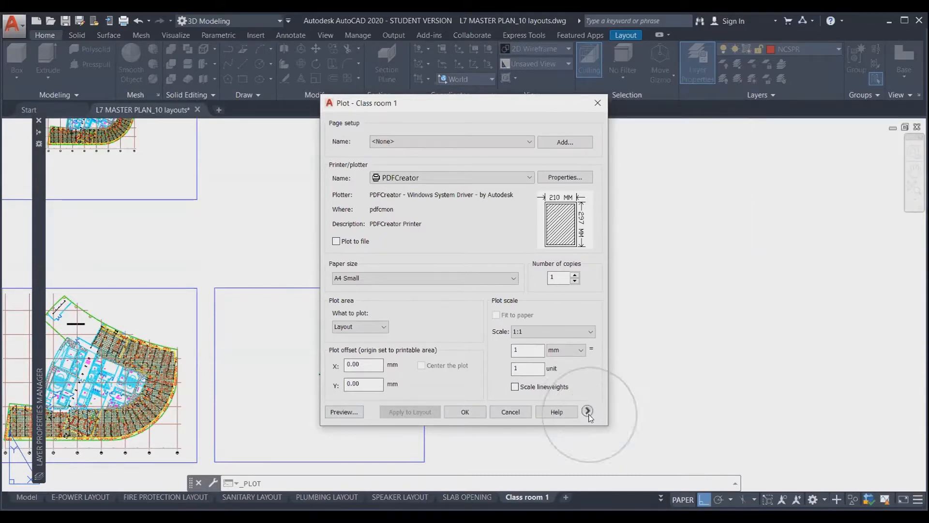
left_click(587, 411)
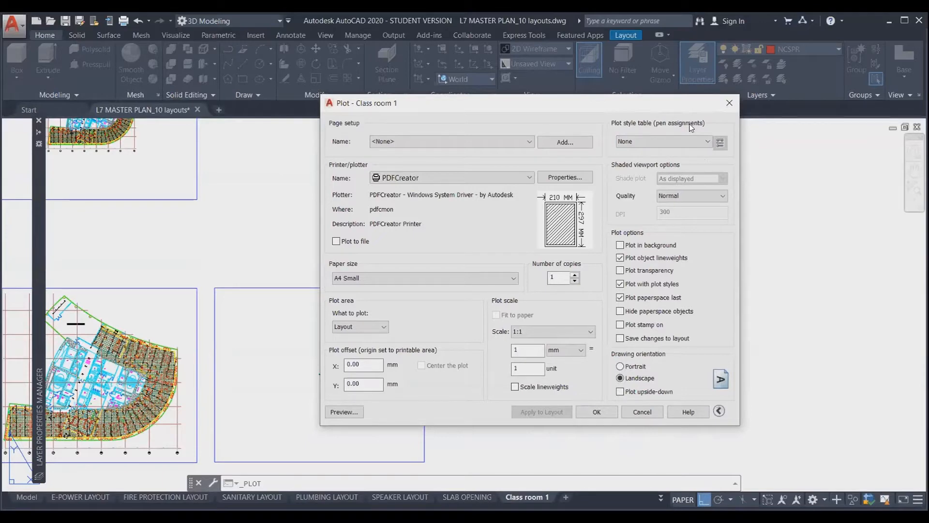
Step: Set the plotter to DWG To PDF.pc3 and the paper size to ISO A1 (594.00 x 841.00 MM)
left_click(435, 178)
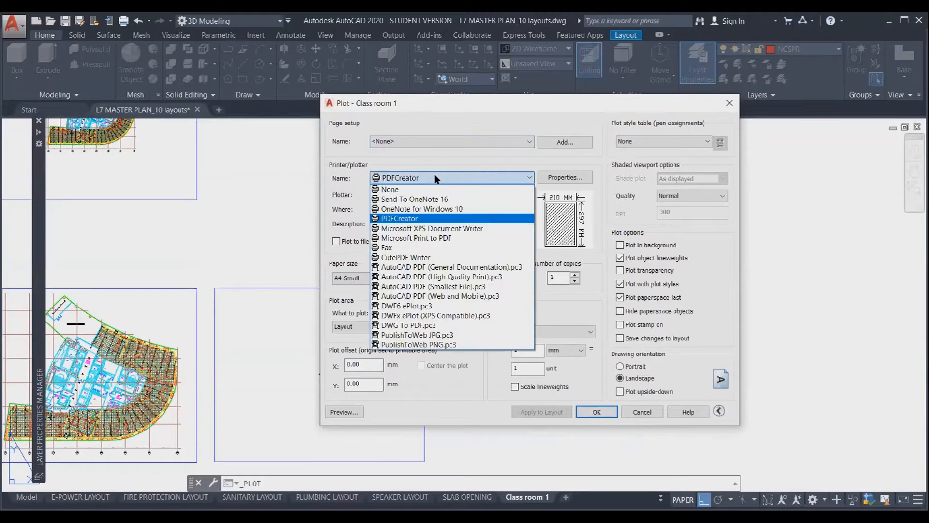
left_click(435, 179)
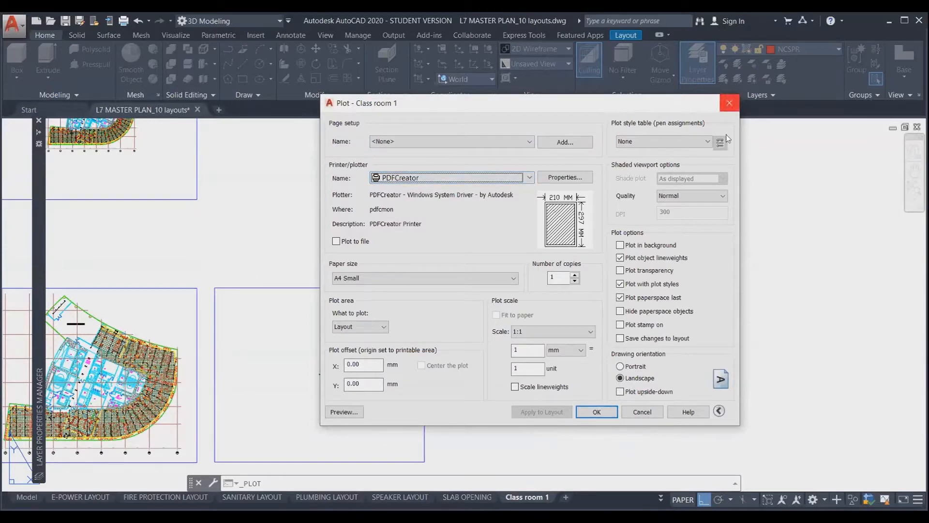
left_click(429, 178)
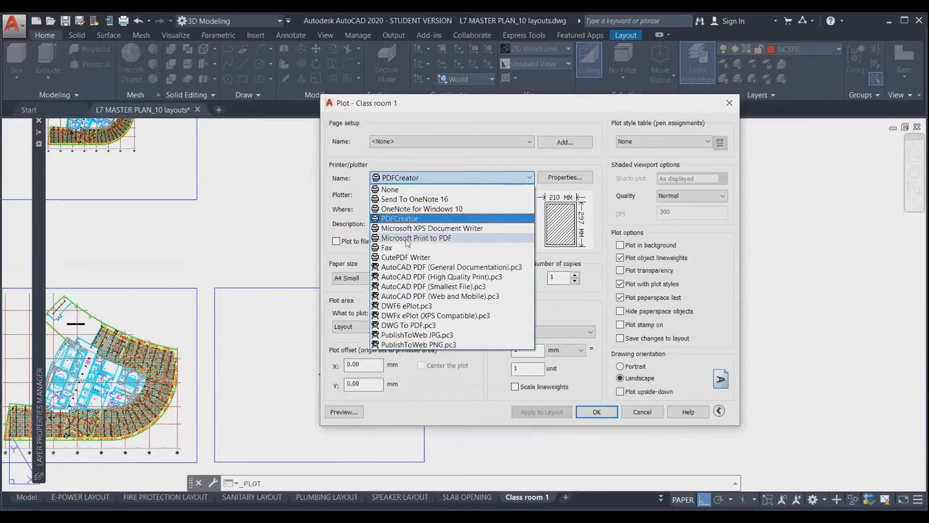
left_click(414, 326)
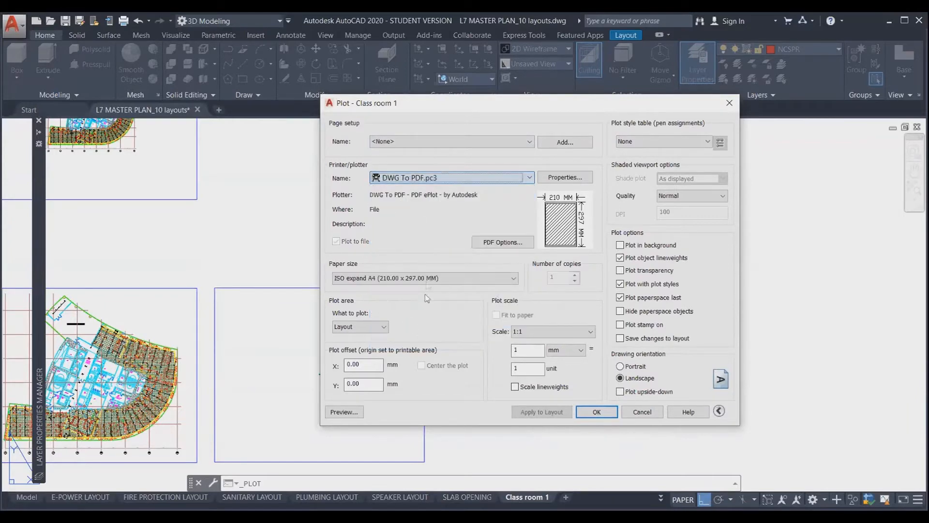
left_click(468, 279)
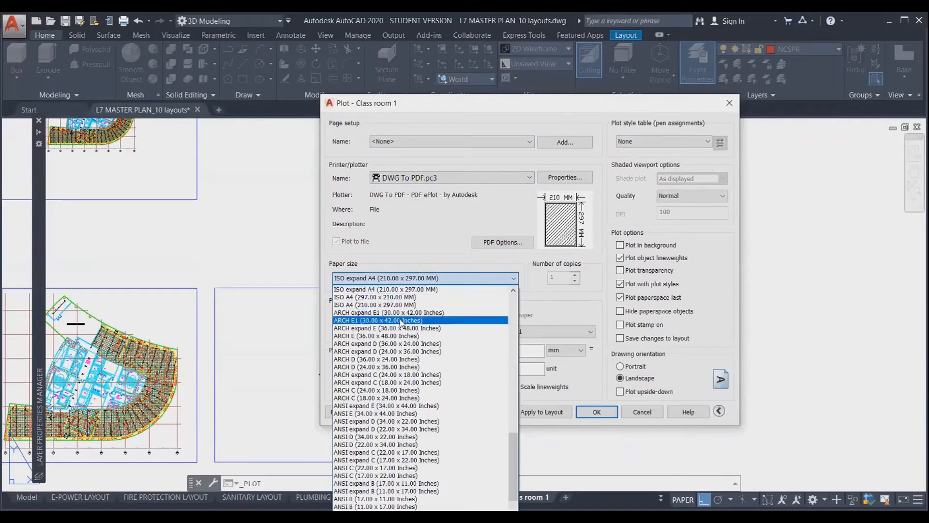
scroll(407, 339, "up", 3)
scroll(397, 348, "up", 1)
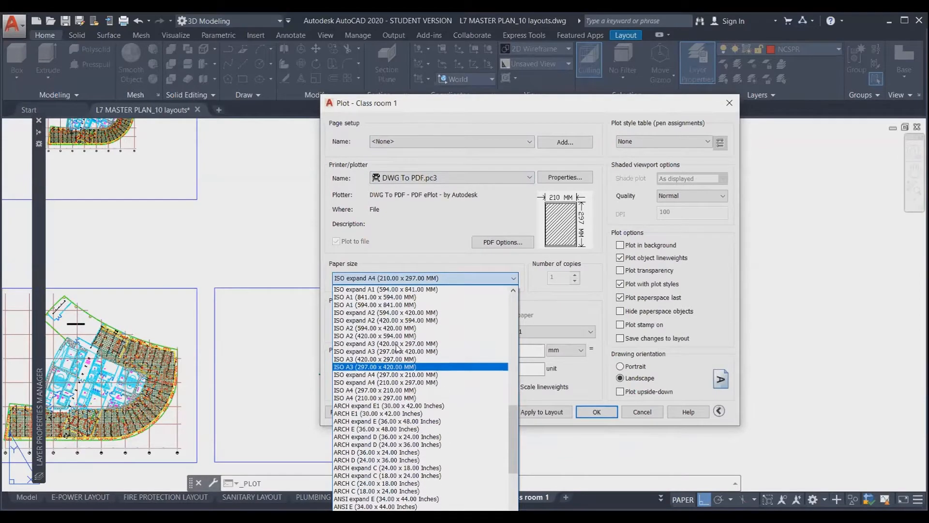
left_click(381, 305)
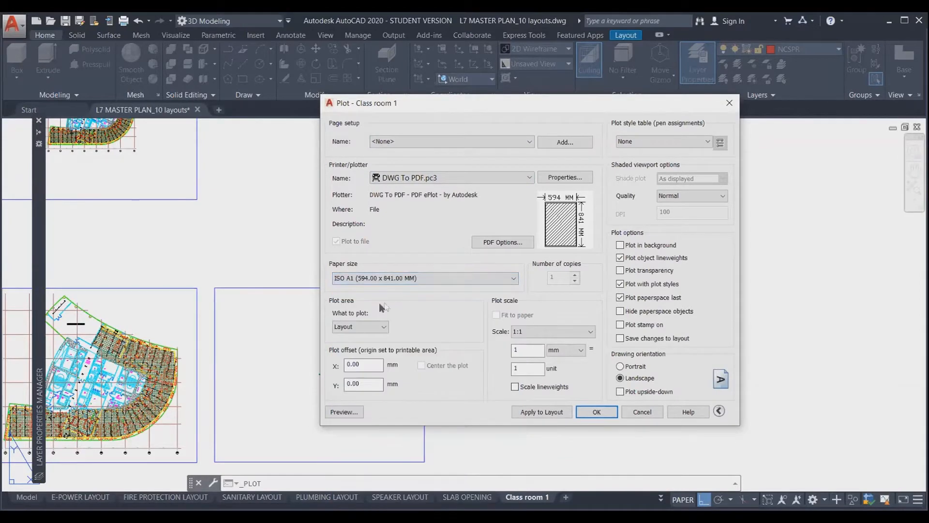
Step: Define the plot area as a window from corner to corner of the lowest frame containing the large floor plan
left_click(364, 325)
left_click(361, 360)
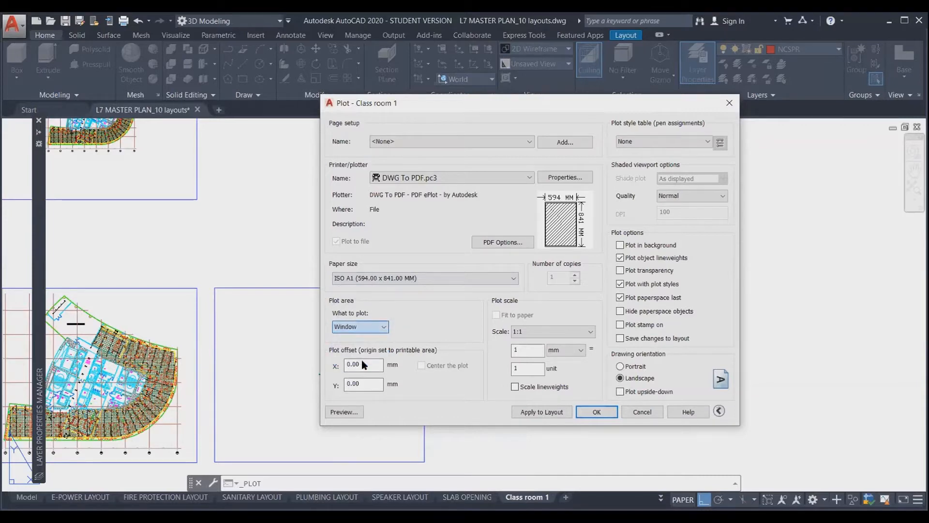
scroll(733, 228, "down", 3)
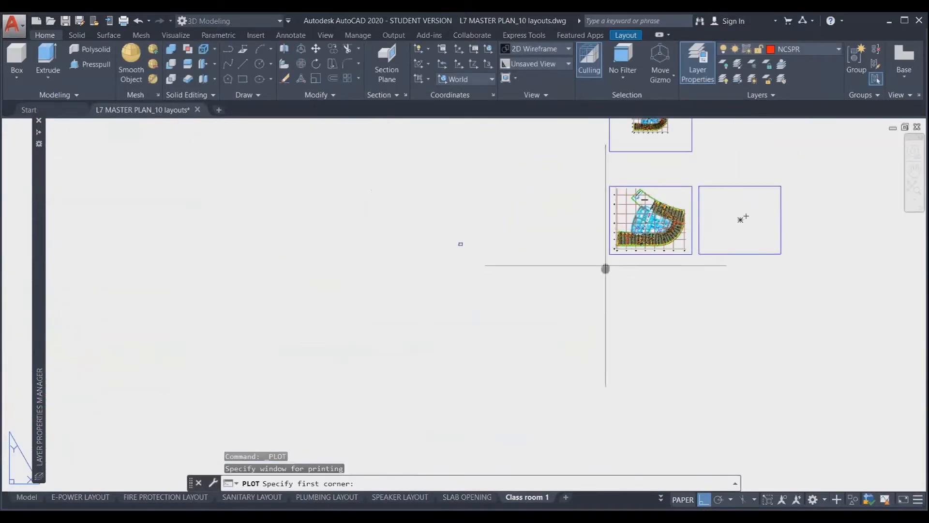
scroll(531, 297, "up", 5)
left_click(521, 289)
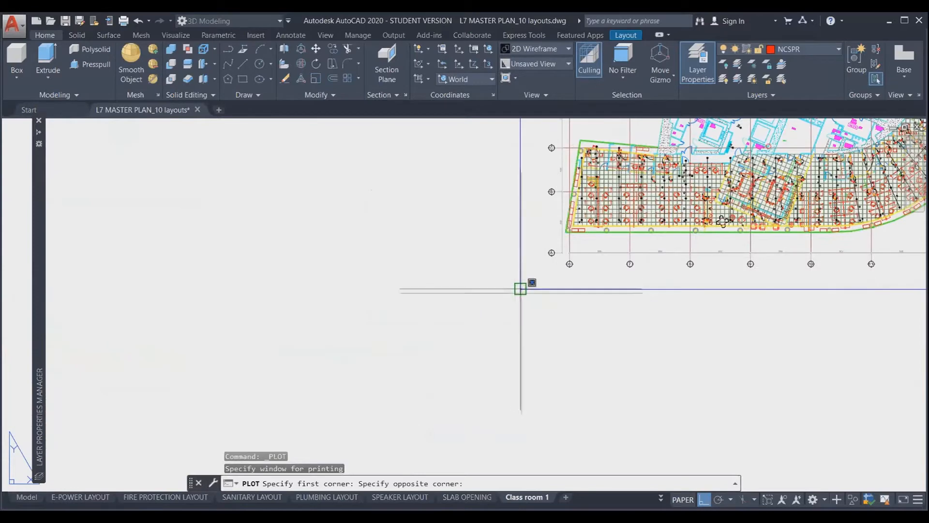
middle_click_drag(588, 260, 305, 395)
scroll(394, 290, "down", 4)
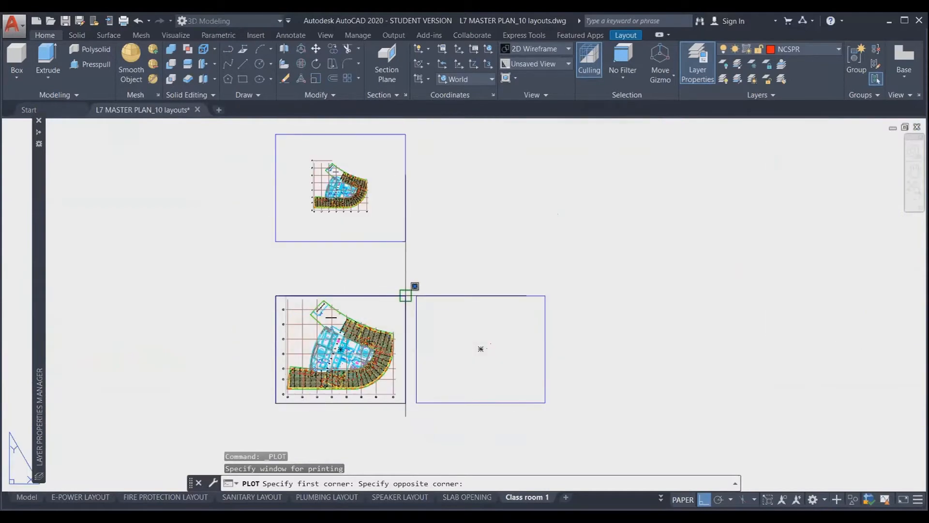
left_click(407, 297)
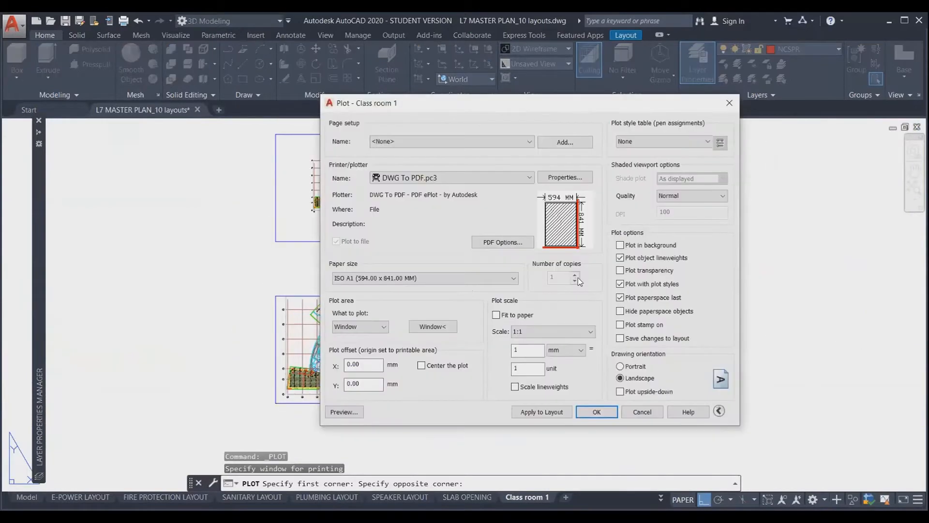
Step: Center the plot, fit it to the paper, and apply the plot settings to the layout
left_click(422, 365)
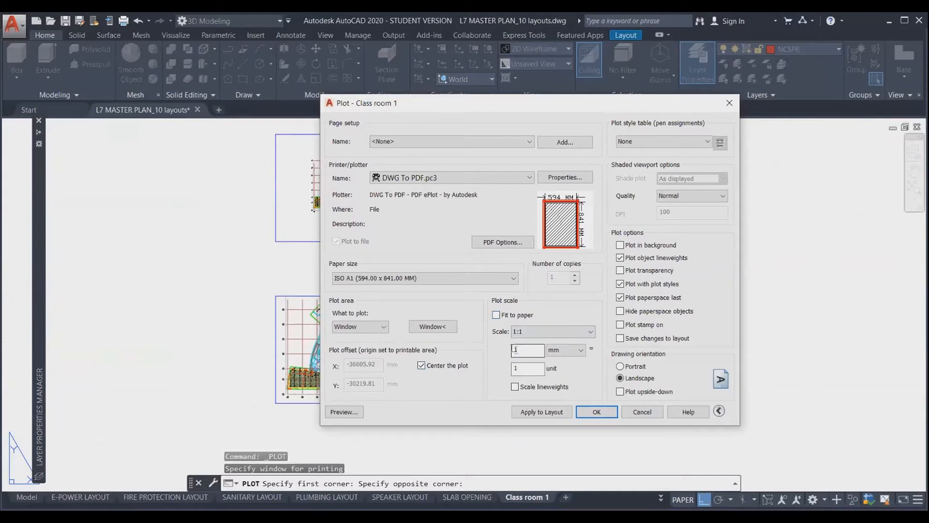
left_click(497, 315)
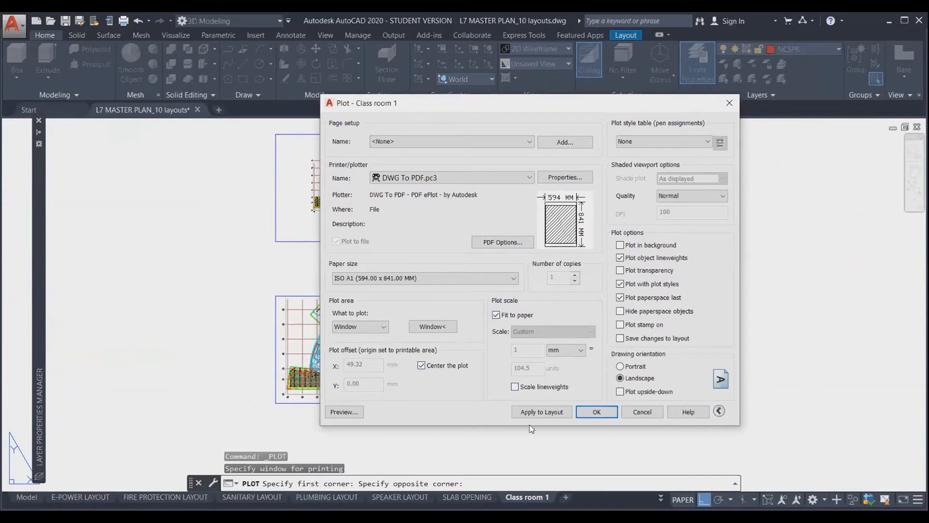
left_click(553, 413)
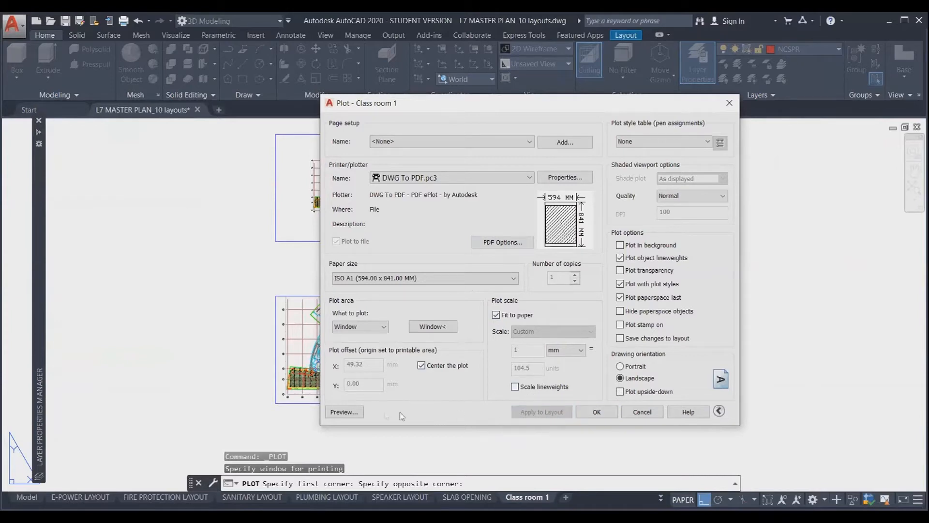
Step: Preview the plot and examine the furniture and grid linework of the floor plan up close
left_click(335, 413)
scroll(334, 382, "up", 5)
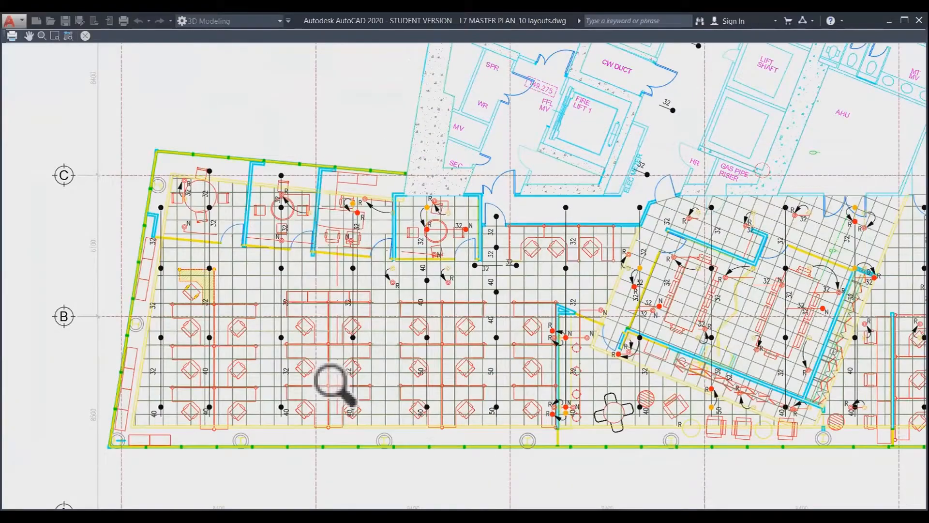
scroll(332, 380, "up", 6)
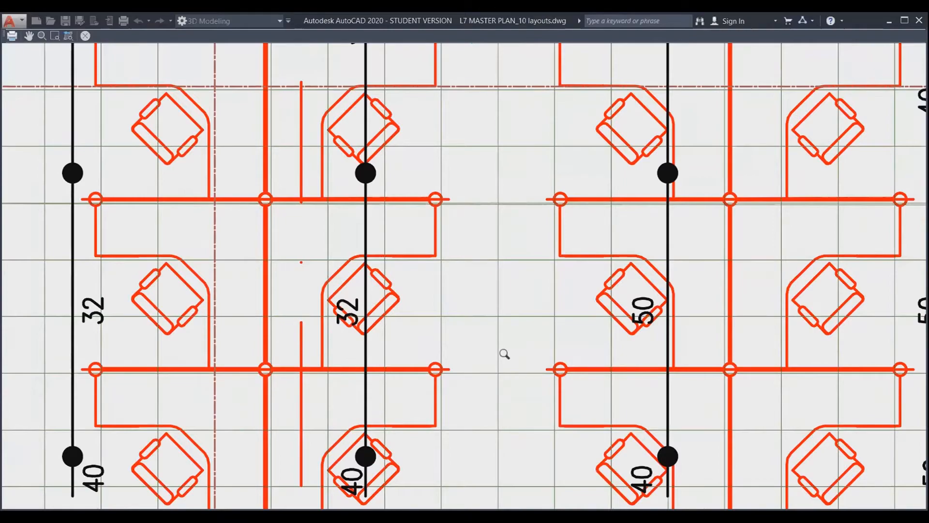
Step: Examine the workstation, outer wall and grid line weights of the plan's lower-left wing around grid line B in the plot preview
scroll(504, 354, "down", 4)
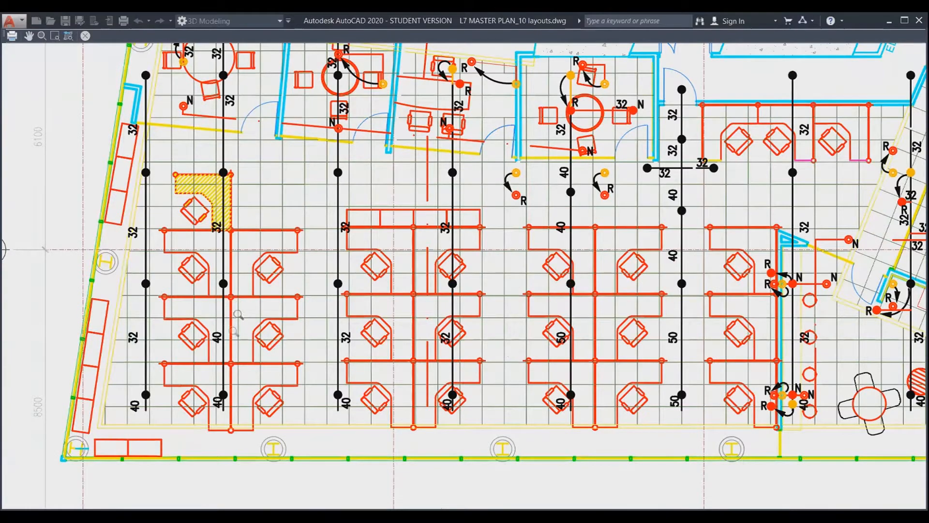
scroll(260, 331, "down", 2)
middle_click_drag(259, 332, 328, 294)
scroll(245, 332, "up", 4)
scroll(245, 333, "down", 4)
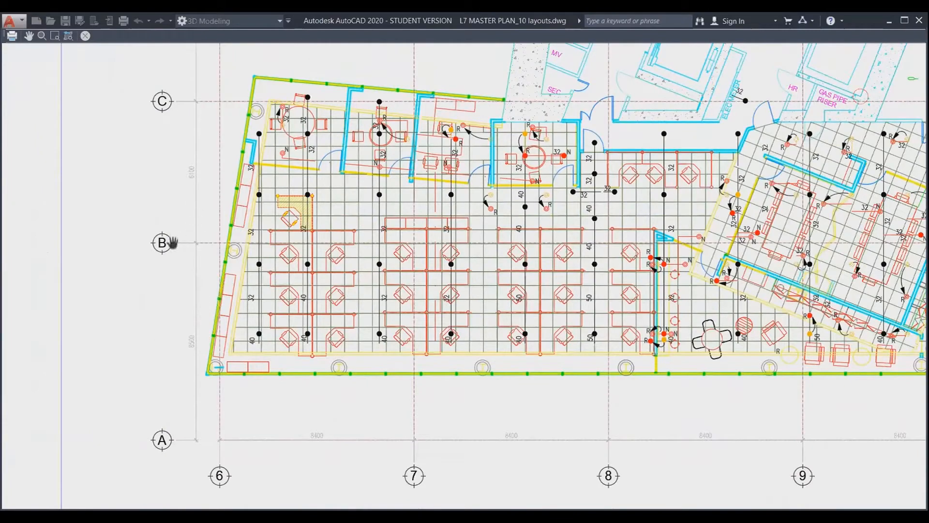
scroll(183, 247, "up", 5)
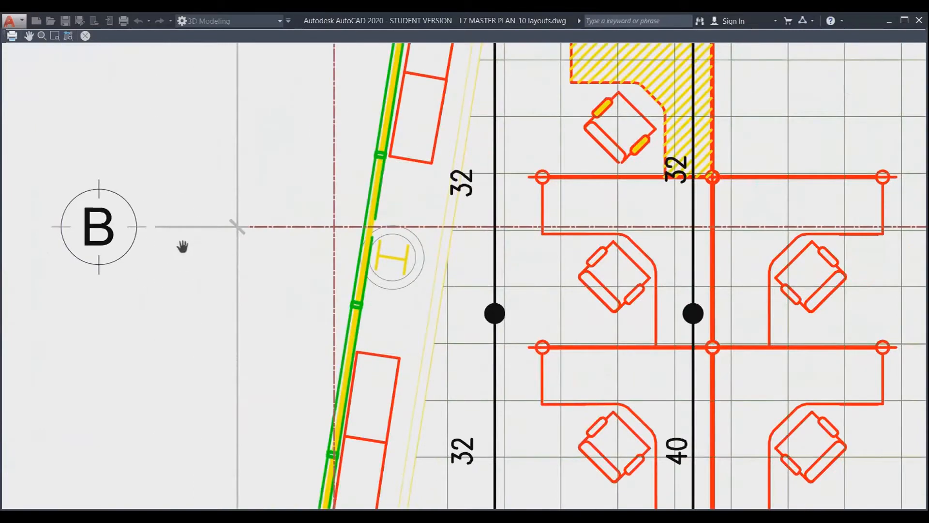
scroll(203, 232, "down", 5)
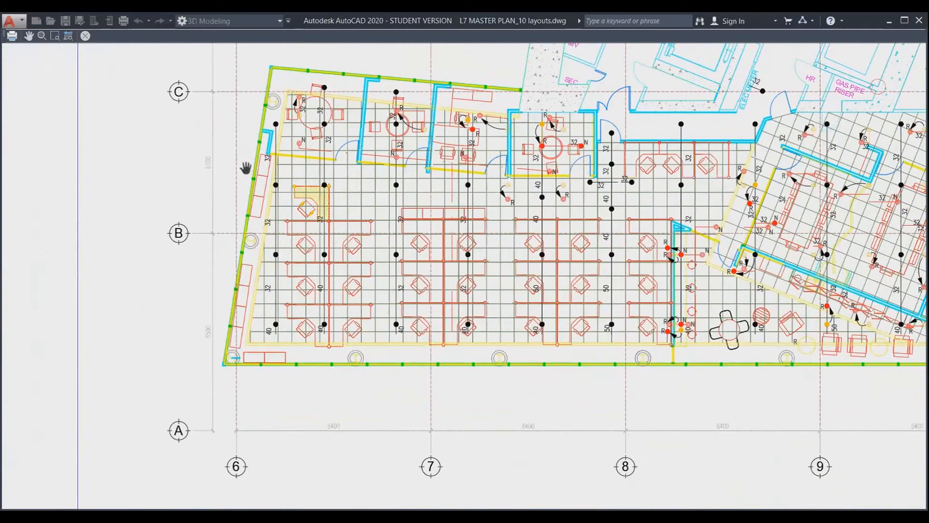
scroll(233, 412, "up", 5)
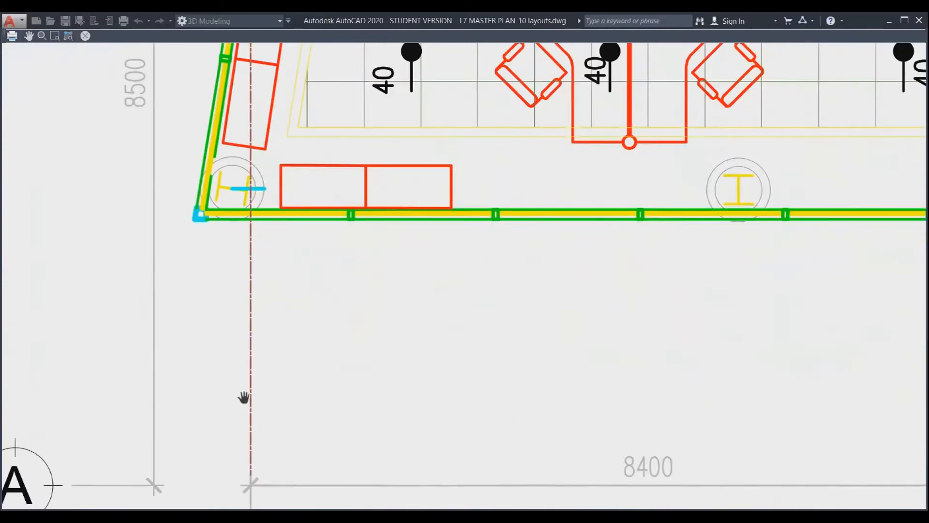
scroll(249, 371, "down", 2)
scroll(249, 371, "down", 1)
middle_click_drag(290, 332, 280, 363)
middle_click_drag(340, 231, 279, 288)
scroll(310, 262, "up", 3)
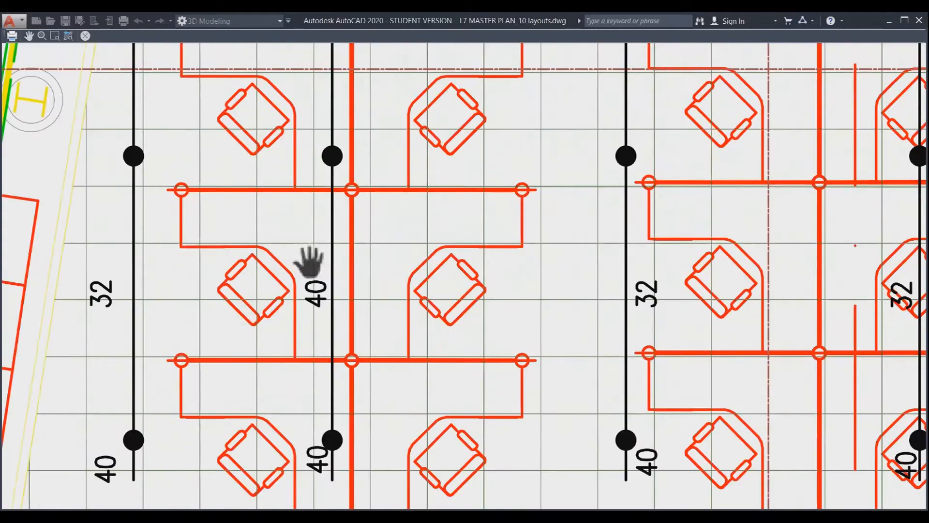
Step: Inspect the workstation rows and the enclosed rooms near grid line C in the coloured plot preview
key("ctrl")
key("ctrl")
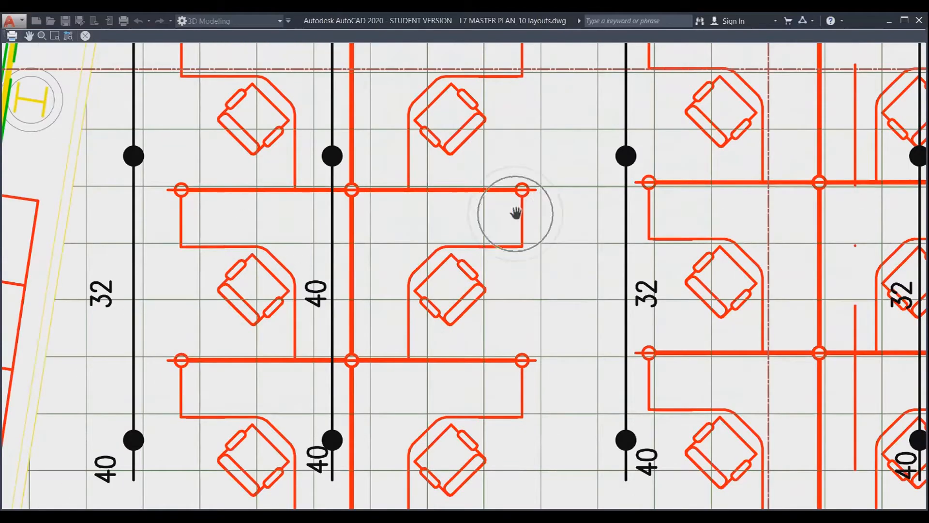
key("ctrl")
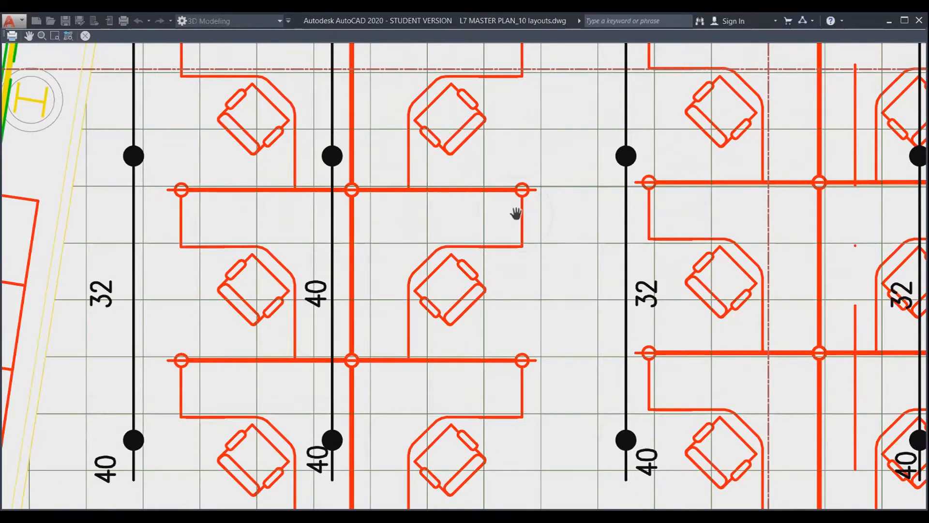
key("ctrl")
scroll(517, 212, "down", 3)
left_click_drag(370, 226, 375, 300)
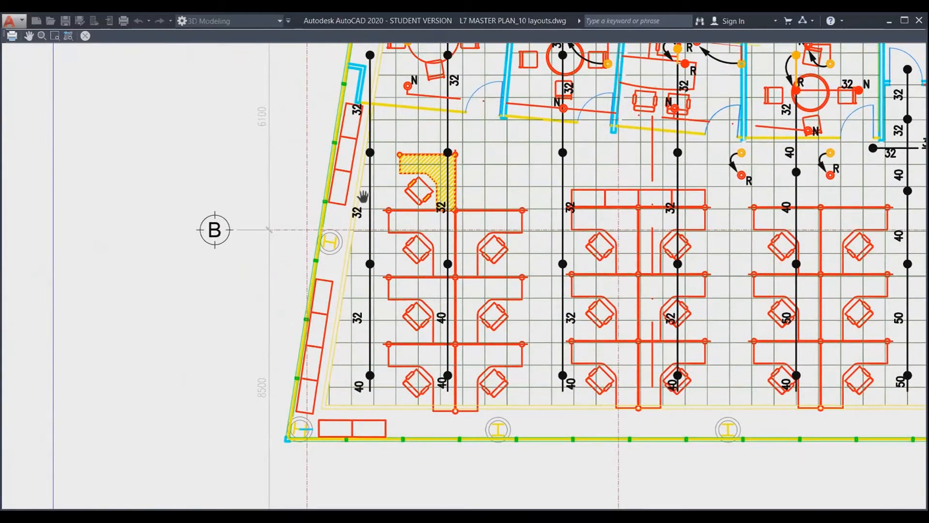
left_click_drag(387, 149, 376, 230)
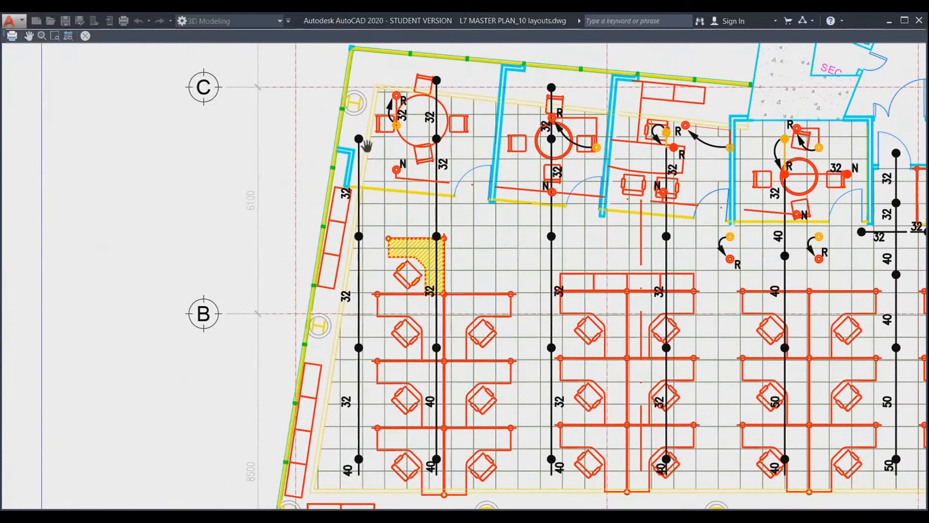
key("ctrl")
key("ctrl")
key("ctrl")
left_click_drag(373, 352, 344, 284)
left_click_drag(498, 367, 404, 364)
left_click_drag(547, 265, 413, 301)
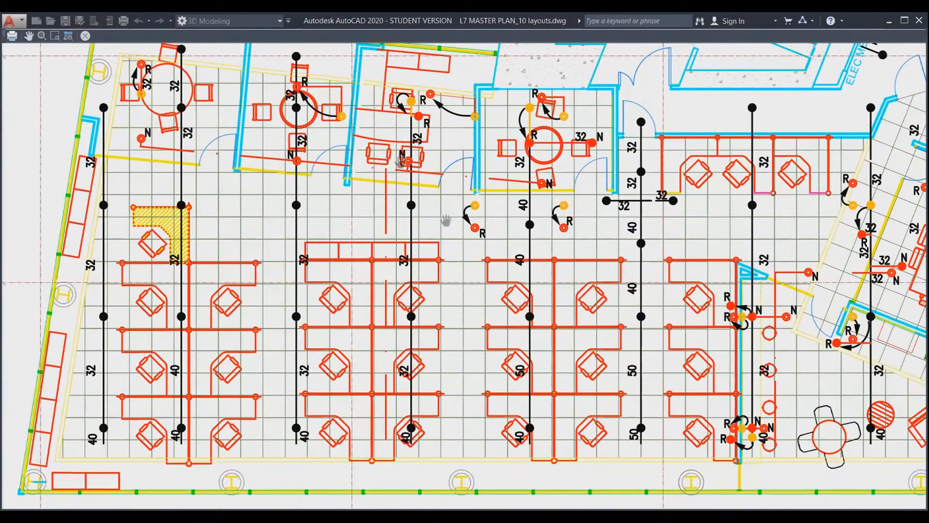
Step: Inspect the R-marked relocation symbols by the enclosed rooms, the lift and stair core, and the overall sheet in the preview
scroll(477, 217, "up", 5)
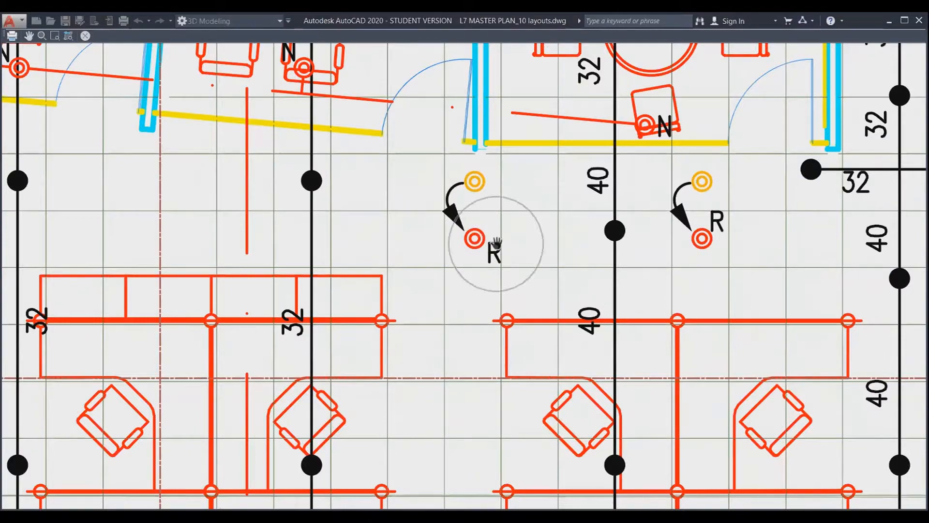
scroll(493, 243, "down", 6)
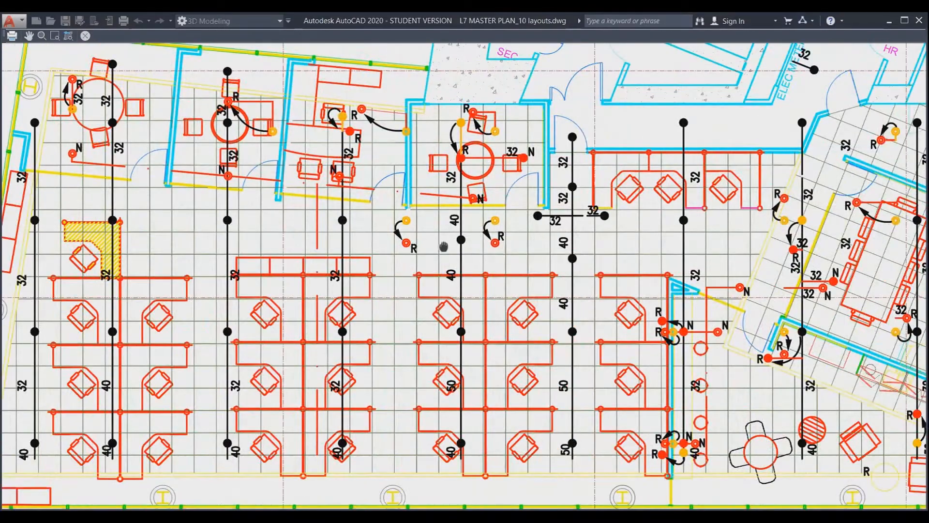
scroll(444, 247, "down", 6)
scroll(467, 243, "up", 6)
left_click_drag(466, 243, 489, 273)
scroll(489, 274, "down", 5)
left_click_drag(497, 277, 491, 351)
scroll(492, 350, "up", 2)
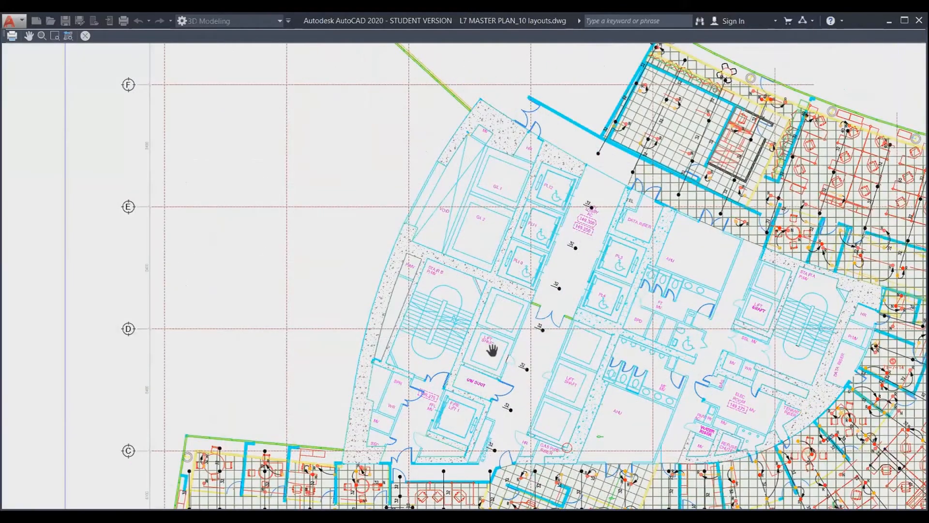
mouse_move(667, 317)
left_mouse_down()
mouse_move(600, 271)
mouse_move(591, 236)
left_mouse_up()
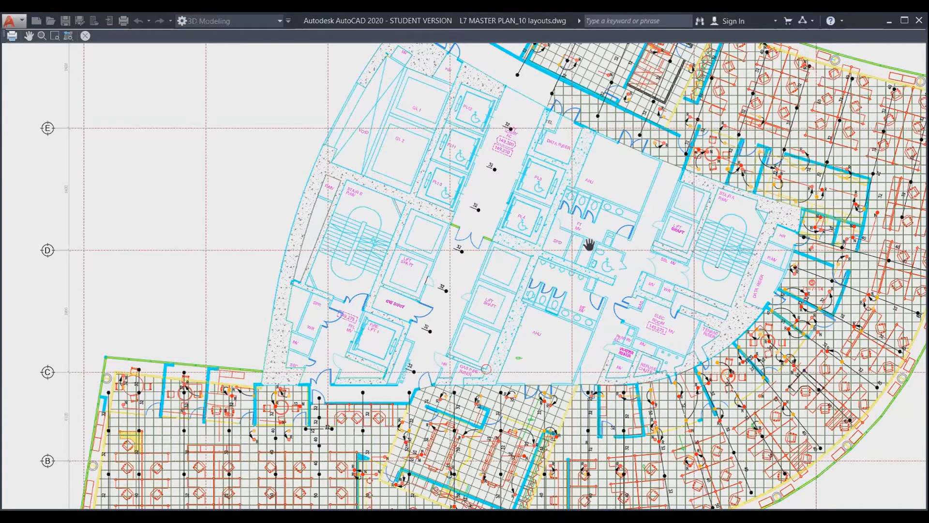
scroll(590, 249, "down", 5)
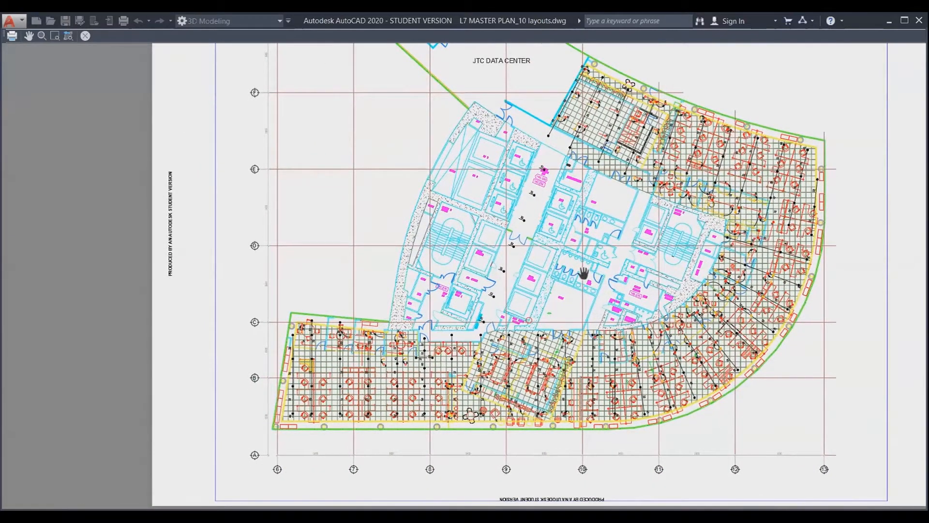
Step: Review the lower wing between grid lines 6 and 10, comparing the office rooms, desks and angled meeting rooms
scroll(450, 320, "up", 3)
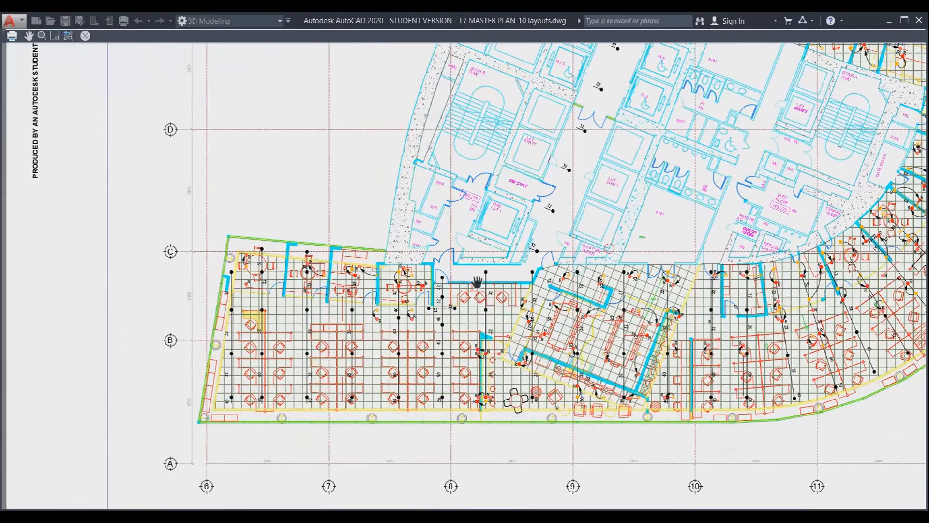
middle_click_drag(402, 332, 431, 328)
scroll(278, 341, "up", 3)
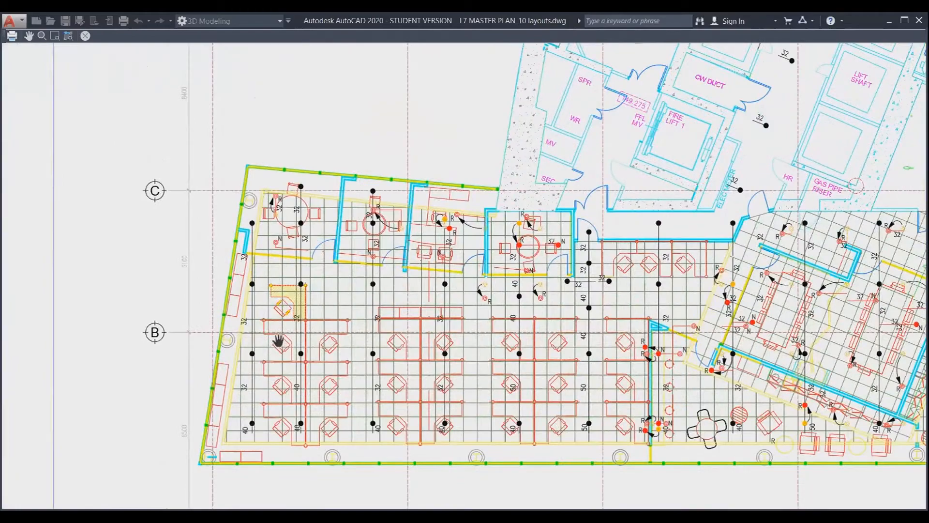
left_click_drag(279, 341, 302, 266)
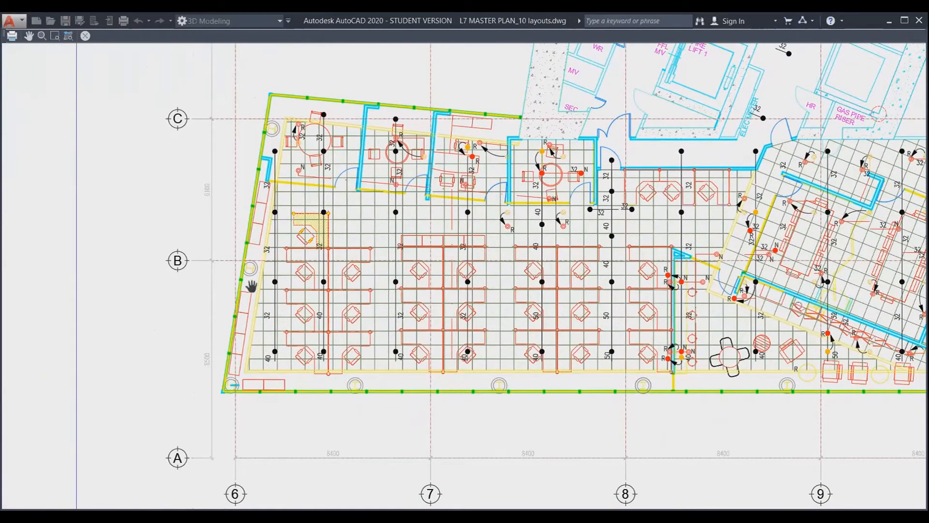
left_click_drag(252, 289, 228, 337)
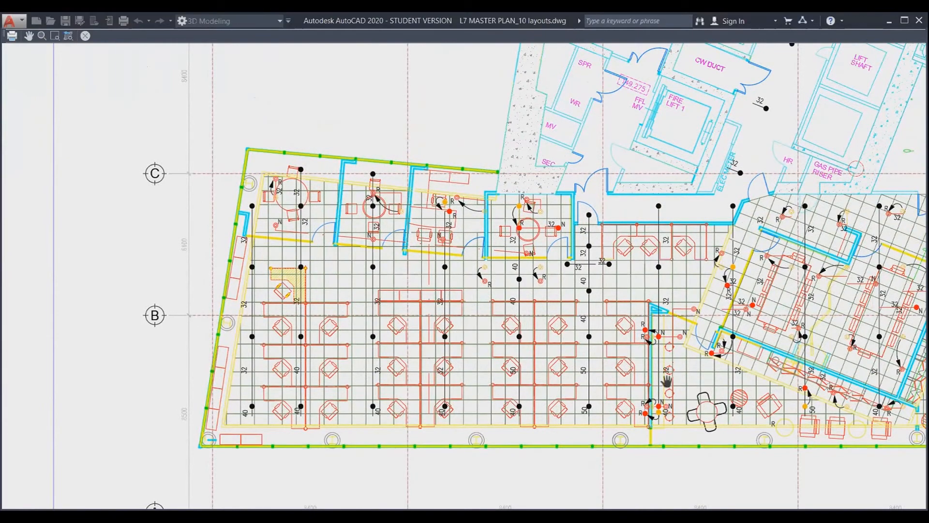
left_click_drag(666, 379, 492, 386)
left_click_drag(327, 326, 537, 334)
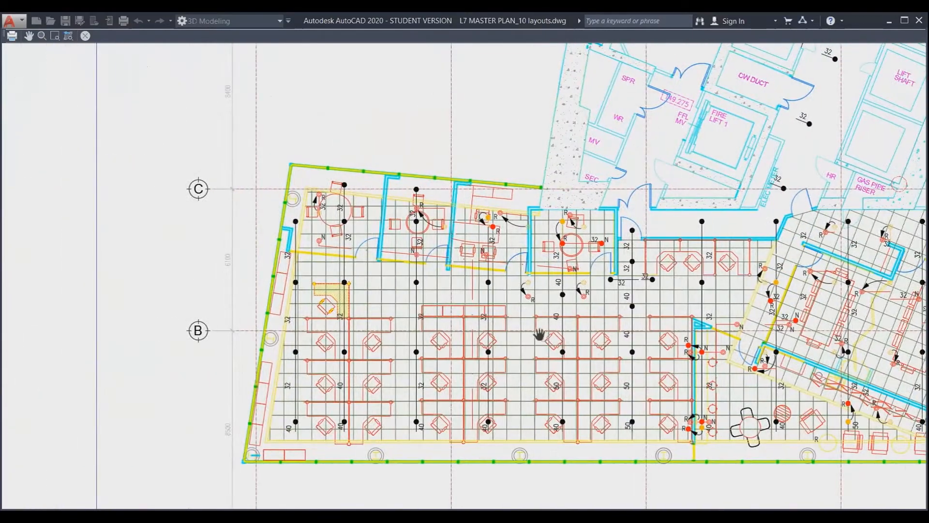
scroll(238, 314, "up", 3)
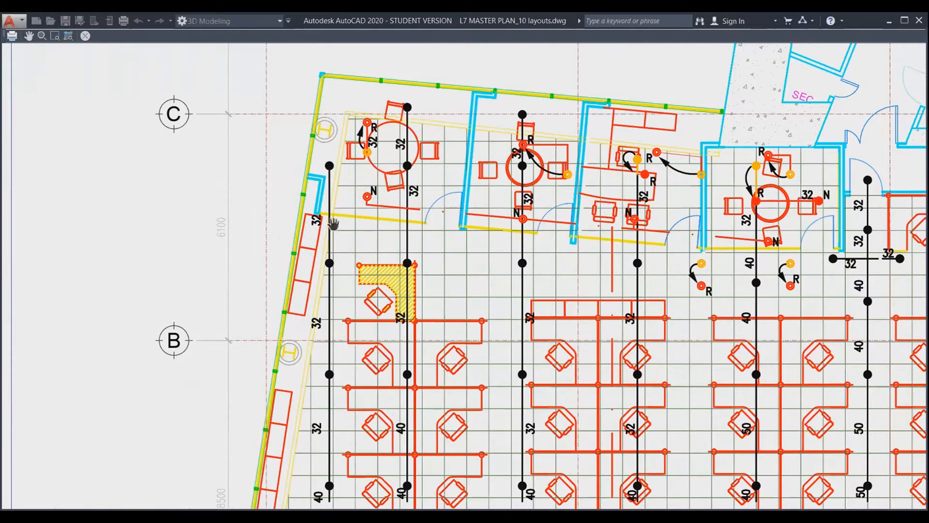
scroll(339, 232, "down", 6)
scroll(408, 252, "up", 4)
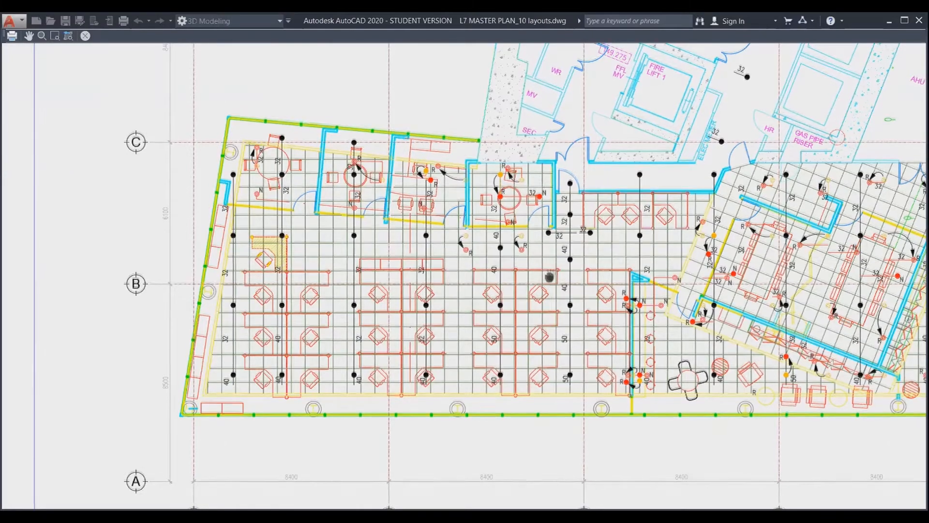
left_click_drag(551, 275, 351, 288)
left_click_drag(703, 294, 802, 289)
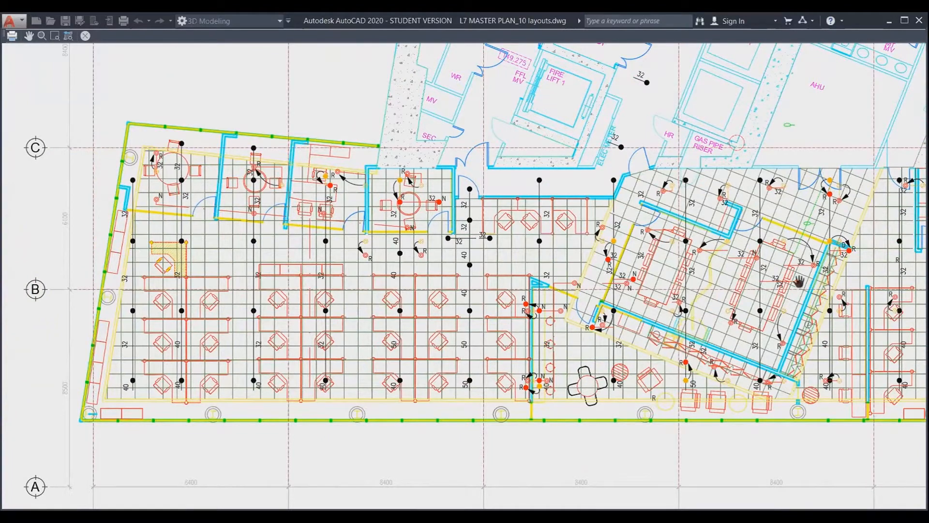
Step: Check the line colours and thicknesses of the lower-left wing against the sheet edge and core walls, and close the plot preview
scroll(687, 310, "down", 2)
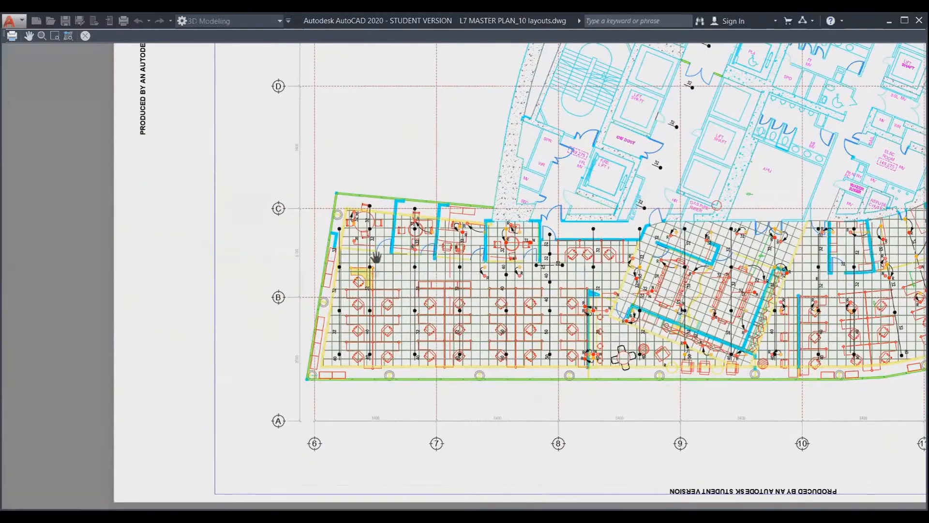
scroll(378, 282, "up", 4)
scroll(358, 264, "down", 2)
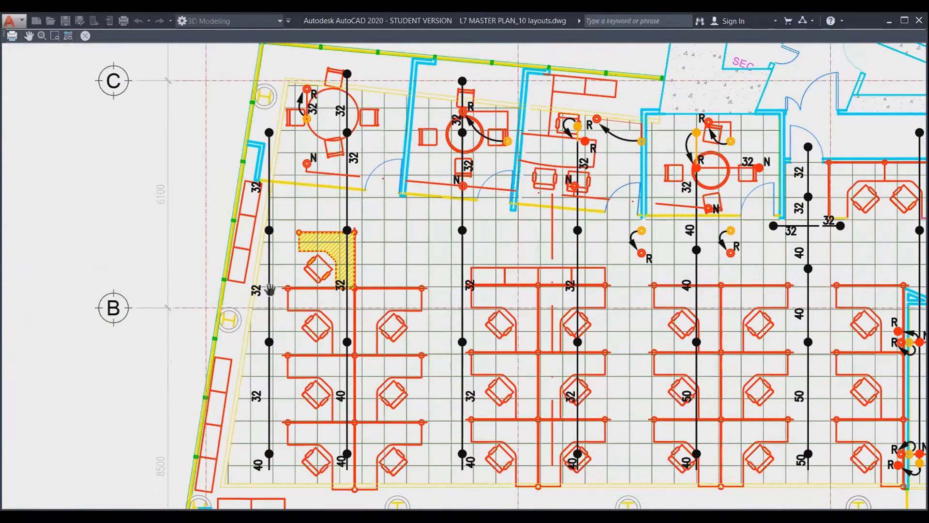
left_click_drag(488, 302, 432, 302)
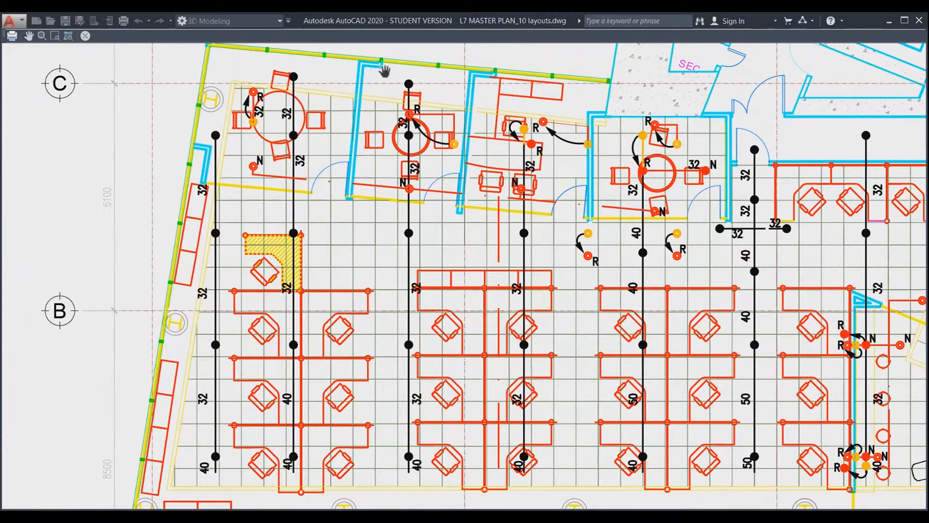
key("ctrl")
scroll(468, 235, "down", 2)
middle_click_drag(473, 236, 338, 236)
scroll(401, 247, "up", 1)
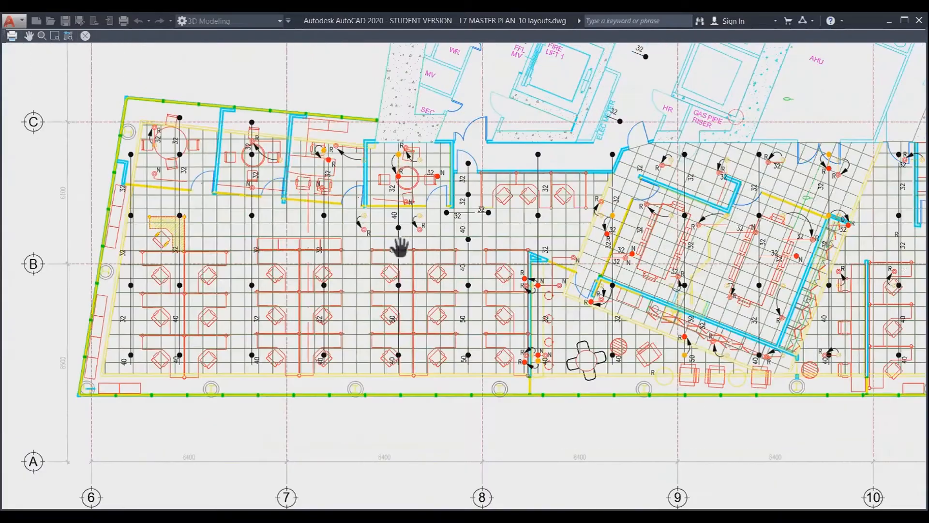
left_click_drag(410, 259, 477, 272)
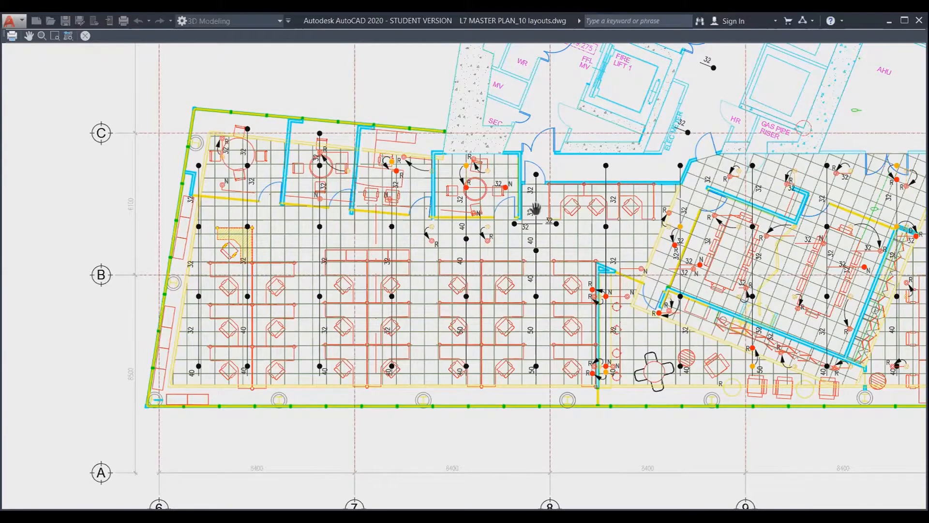
left_click_drag(536, 208, 444, 248)
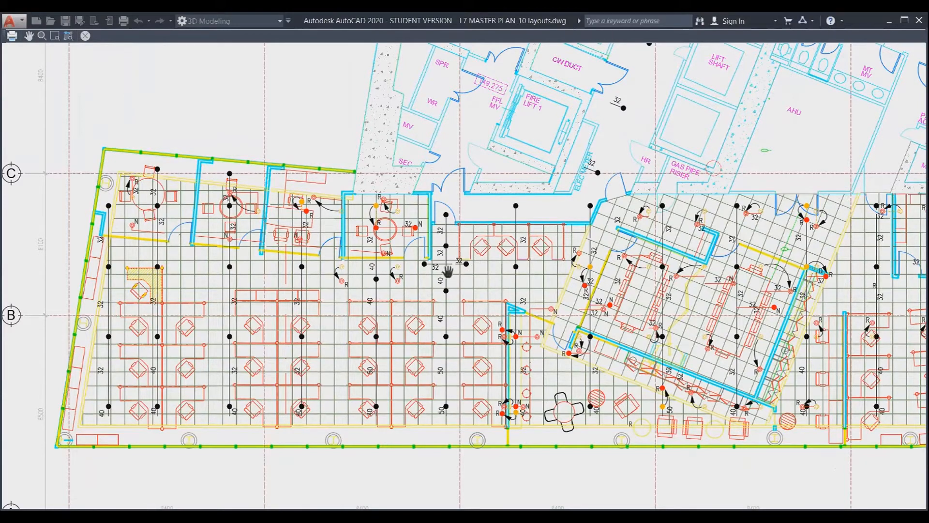
key("Escape")
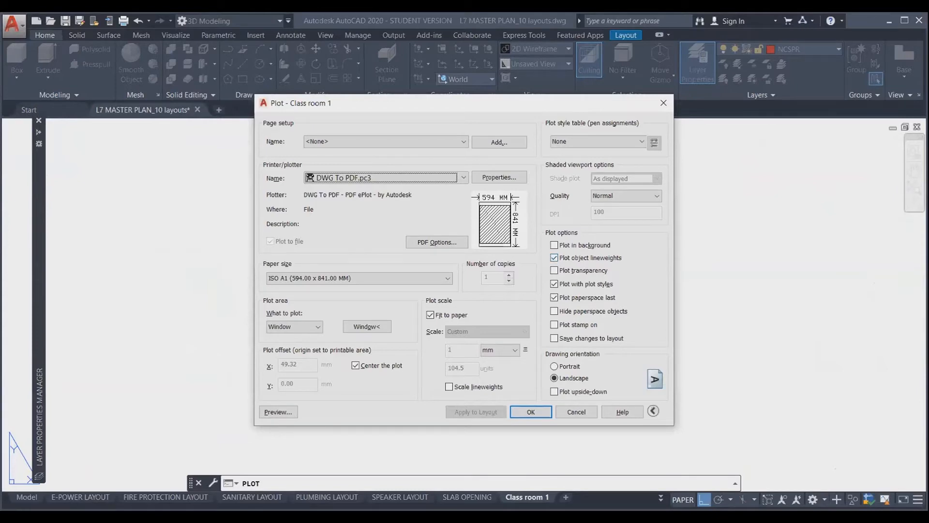
Step: Assign the Grayscale.ctb plot style table, apply it to the layout, and preview the plot
left_click(585, 146)
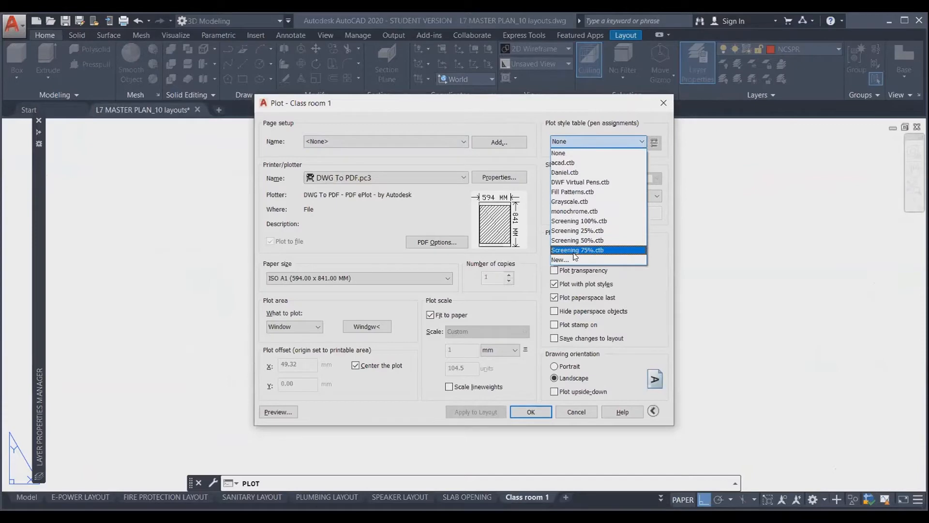
left_click(578, 202)
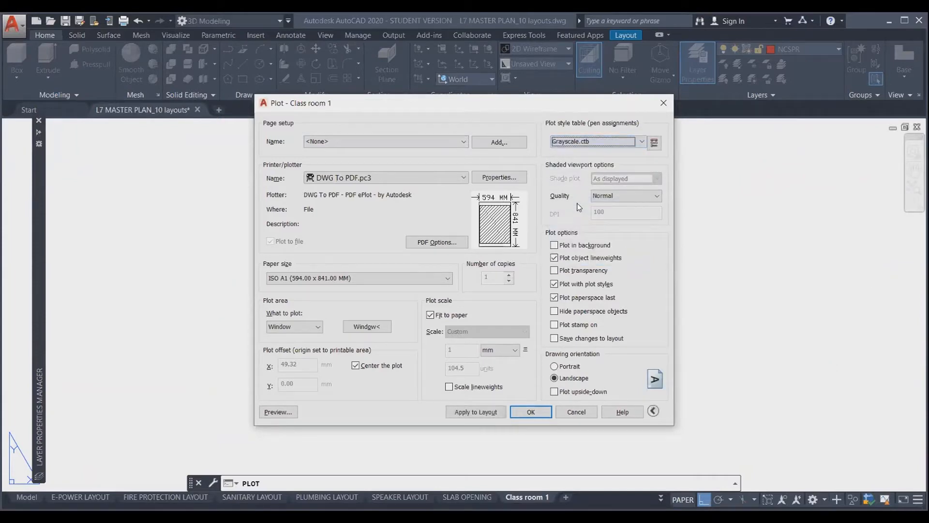
left_click(476, 411)
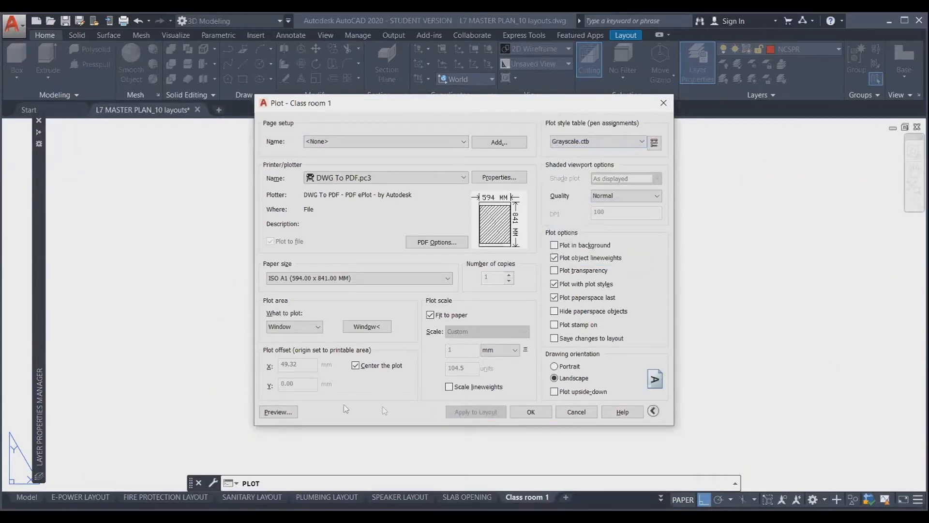
left_click(279, 412)
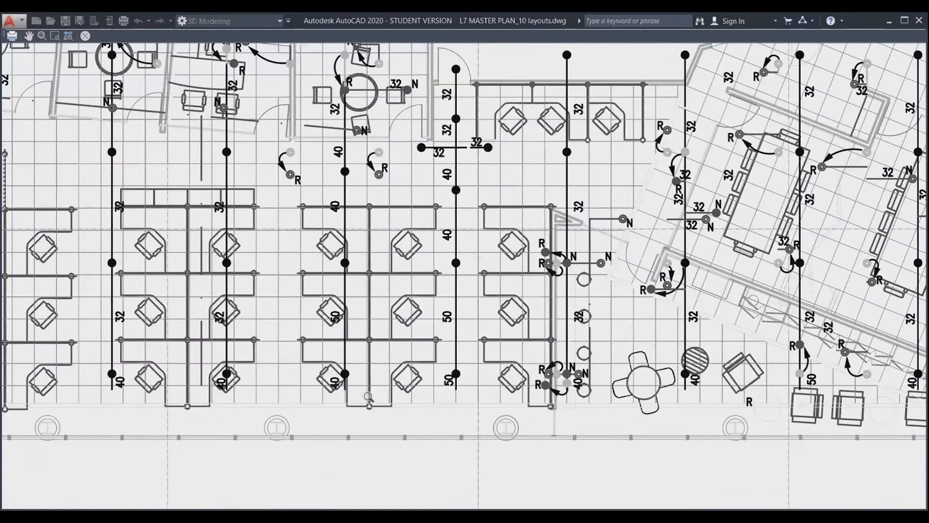
Step: Examine the grey shades and lineweights of the desks, rooms and symbols in the lower-left wing between grid lines A and C
scroll(353, 384, "up", 1)
scroll(353, 384, "down", 5)
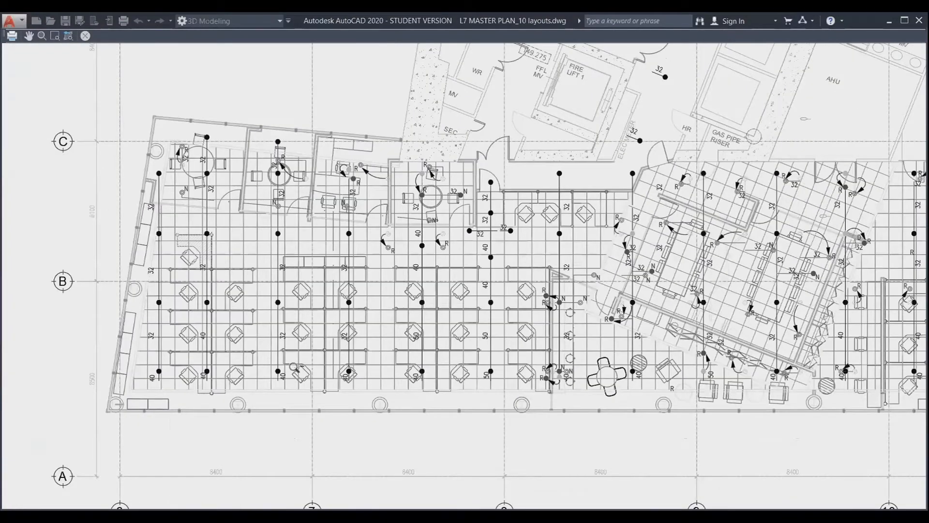
scroll(114, 339, "up", 8)
scroll(290, 361, "down", 4)
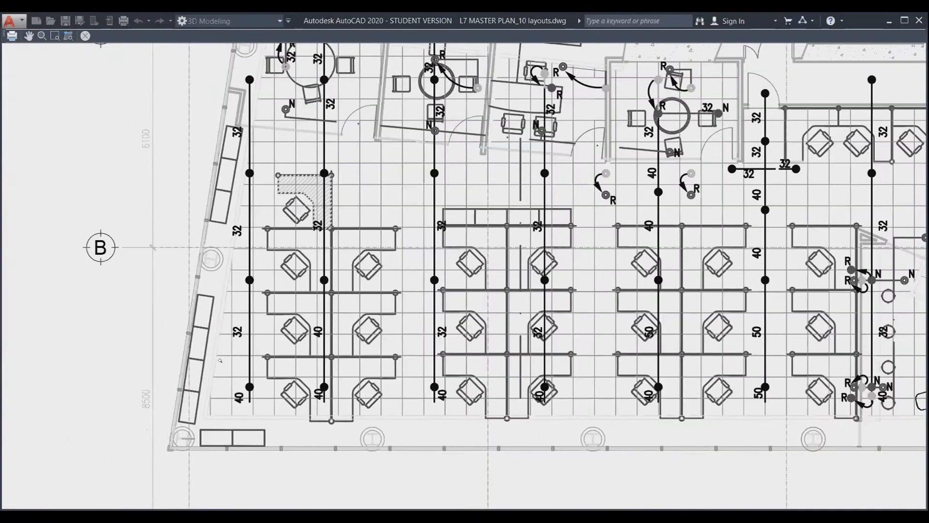
scroll(292, 300, "up", 1)
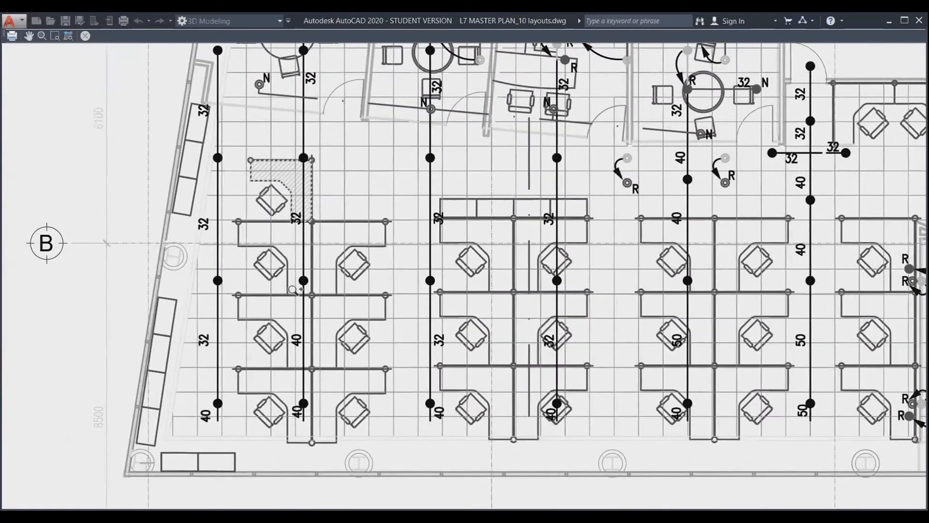
scroll(293, 289, "down", 1)
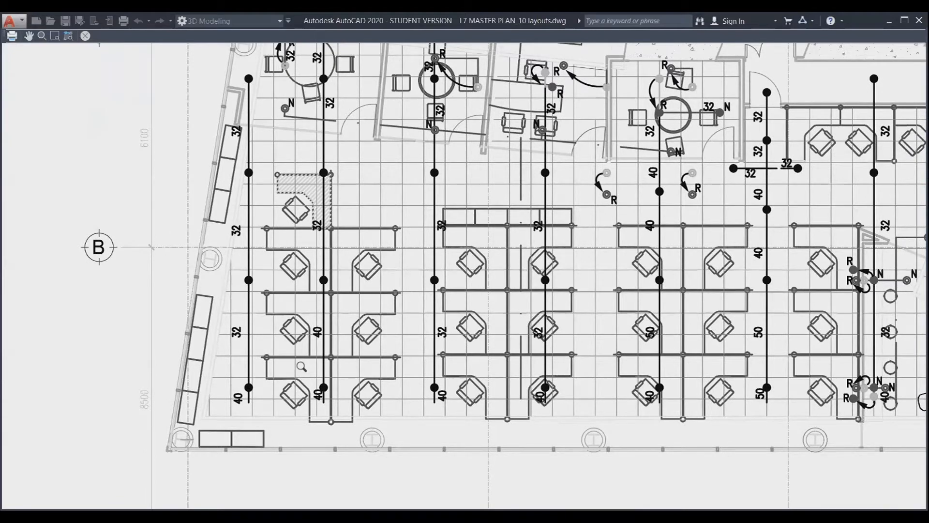
scroll(267, 282, "down", 1)
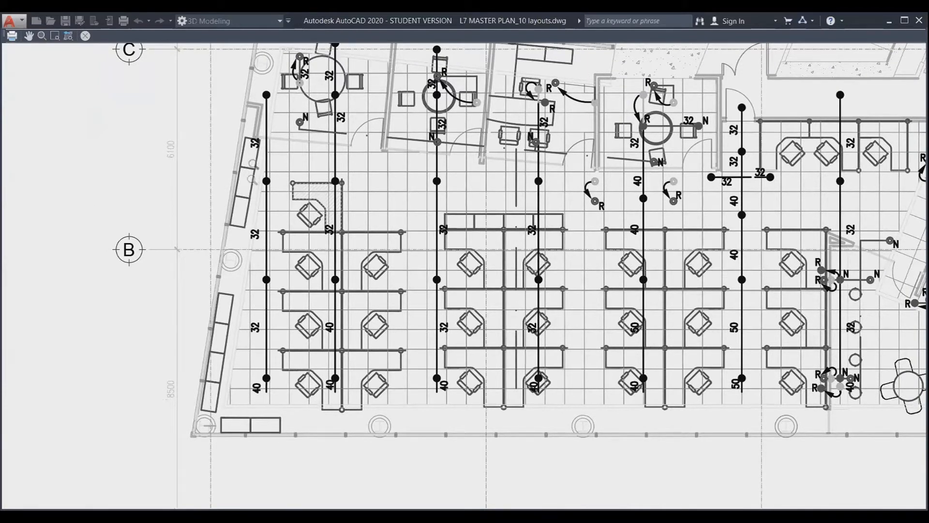
Step: Inspect the workstations and angled facade near grid line B against the rest of the wing, and close the grayscale preview
scroll(262, 215, "up", 4)
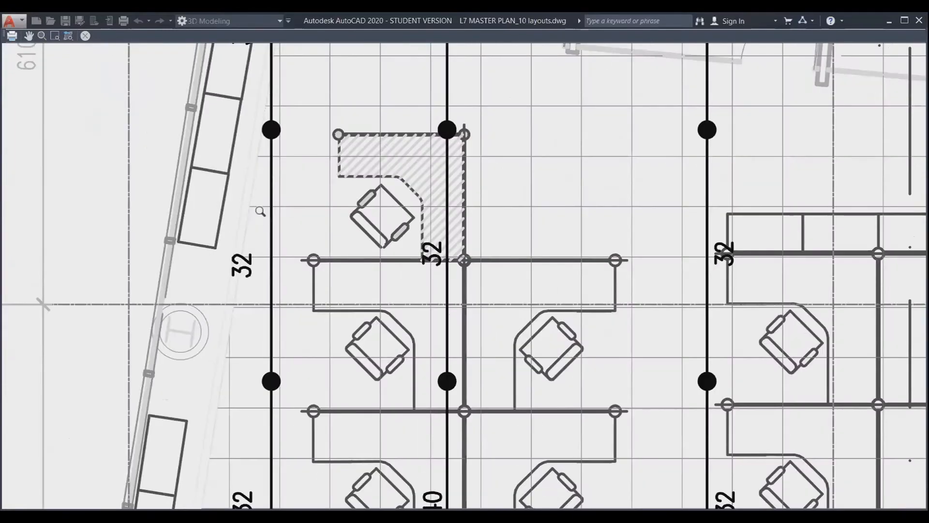
key("ctrl")
scroll(586, 192, "down", 3)
scroll(547, 237, "up", 3)
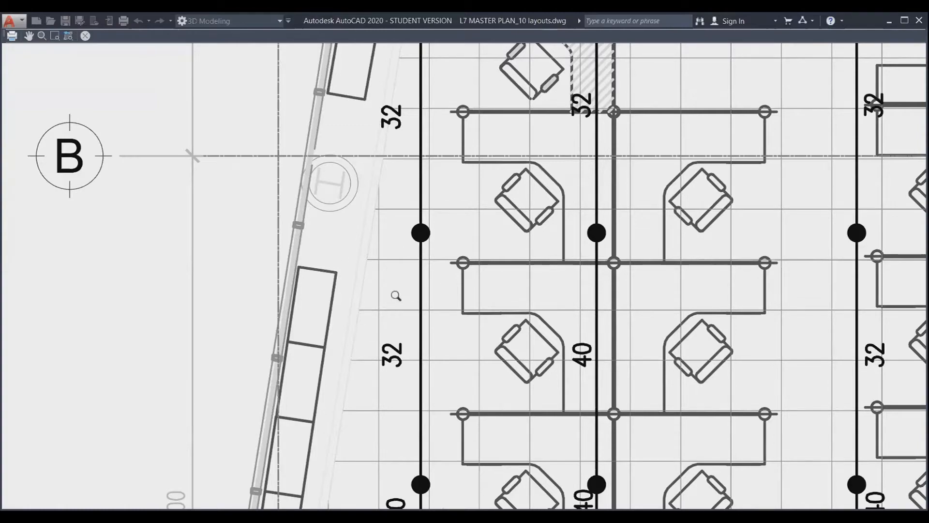
left_click(562, 303)
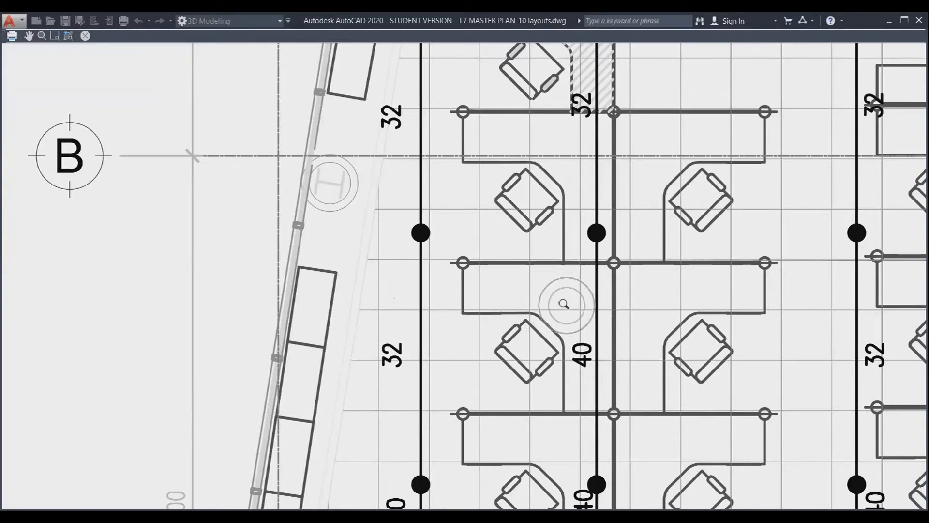
scroll(566, 304, "down", 4)
scroll(566, 305, "down", 2)
middle_click_drag(566, 304, 447, 314)
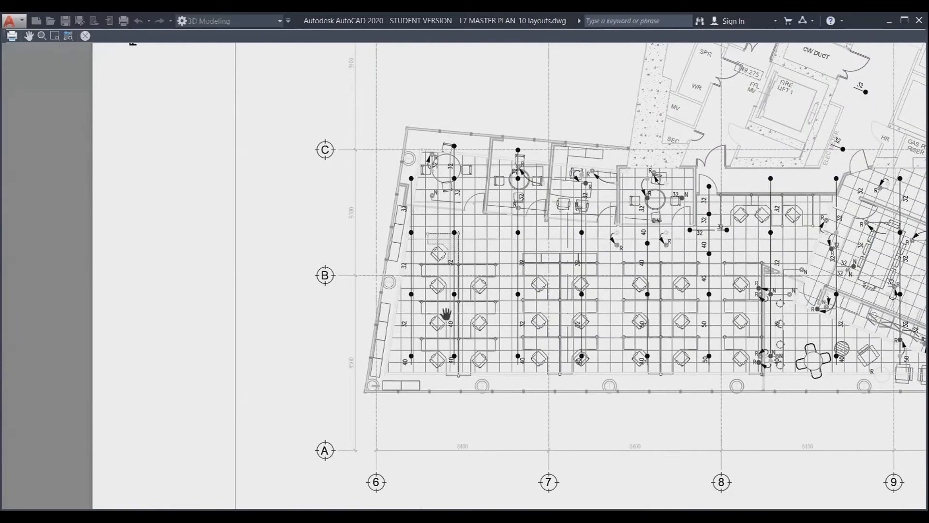
scroll(464, 320, "up", 2)
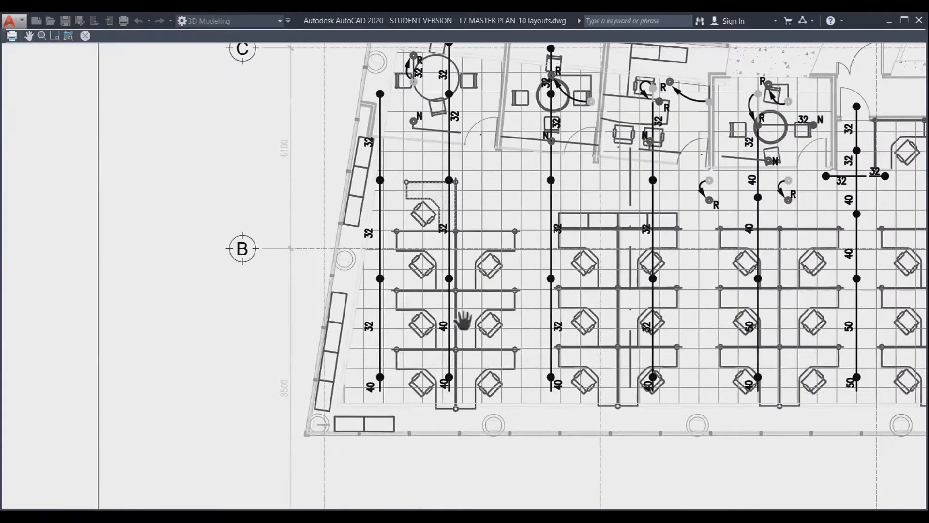
key("Escape")
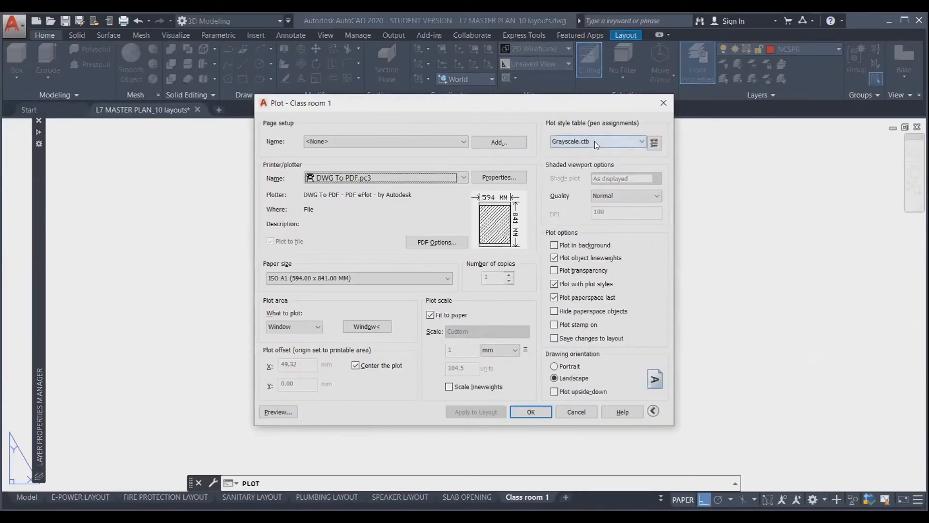
Step: Assign the acad.ctb plot style table, apply it to the layout, and preview the plot
left_click(597, 142)
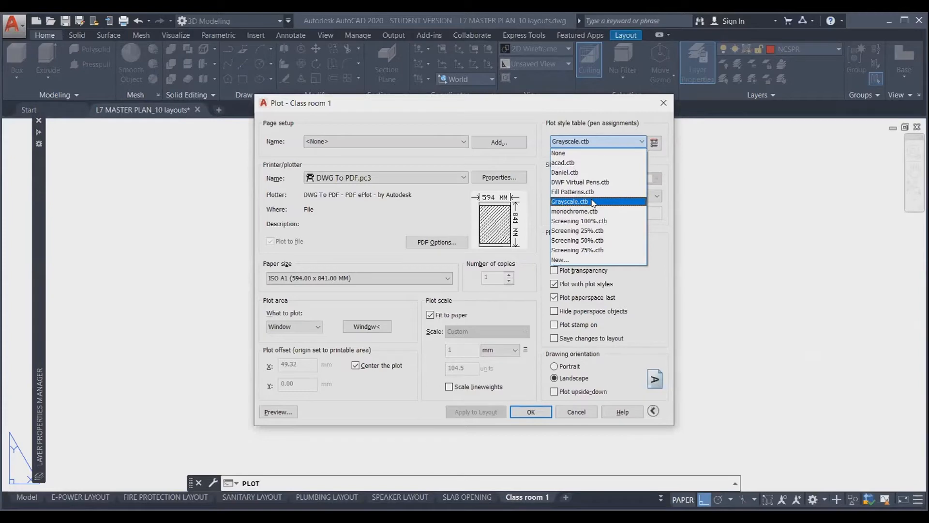
left_click(571, 162)
left_click(478, 413)
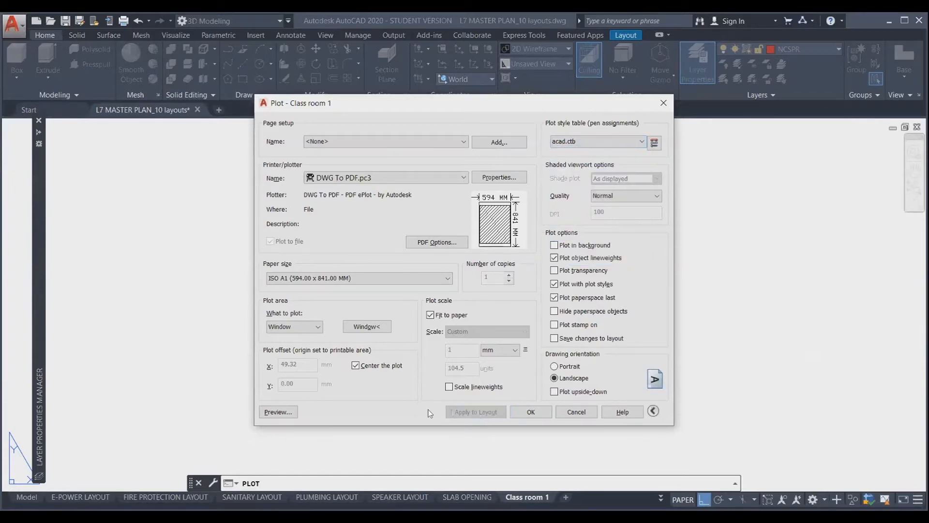
left_click(279, 411)
Step: Examine the line colours of the enclosed rooms, workstations and core walls in the lower-left wing, and close the plot preview
scroll(524, 192, "up", 6)
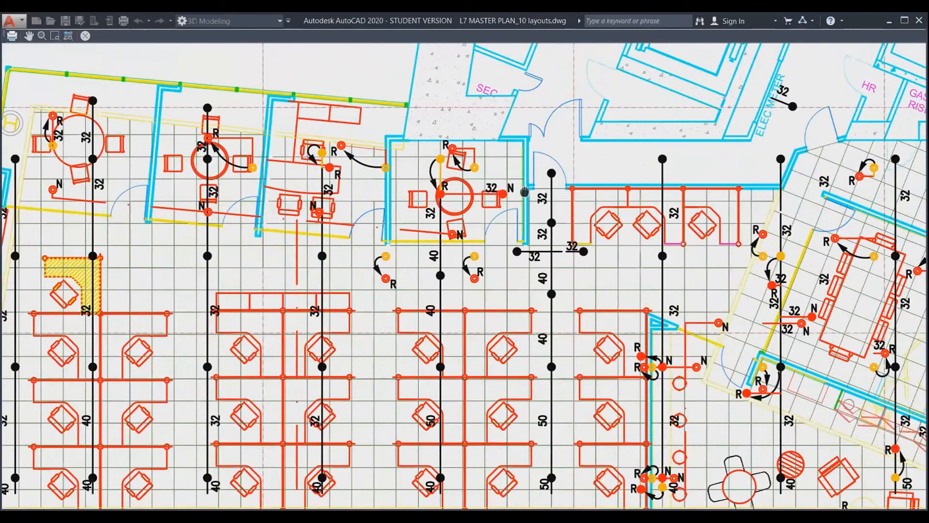
middle_click_drag(524, 191, 702, 58)
middle_click_drag(162, 319, 162, 336)
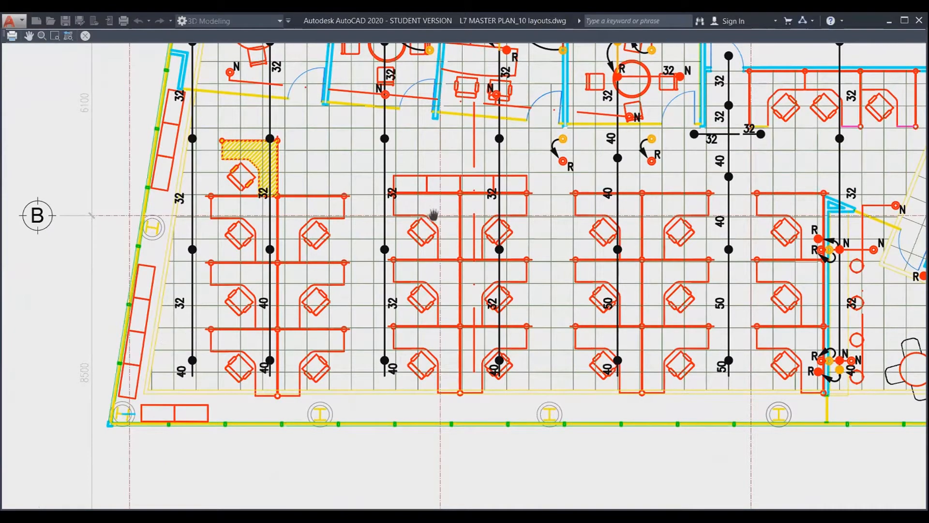
middle_click_drag(434, 215, 345, 410)
scroll(336, 419, "down", 2)
scroll(346, 346, "down", 2)
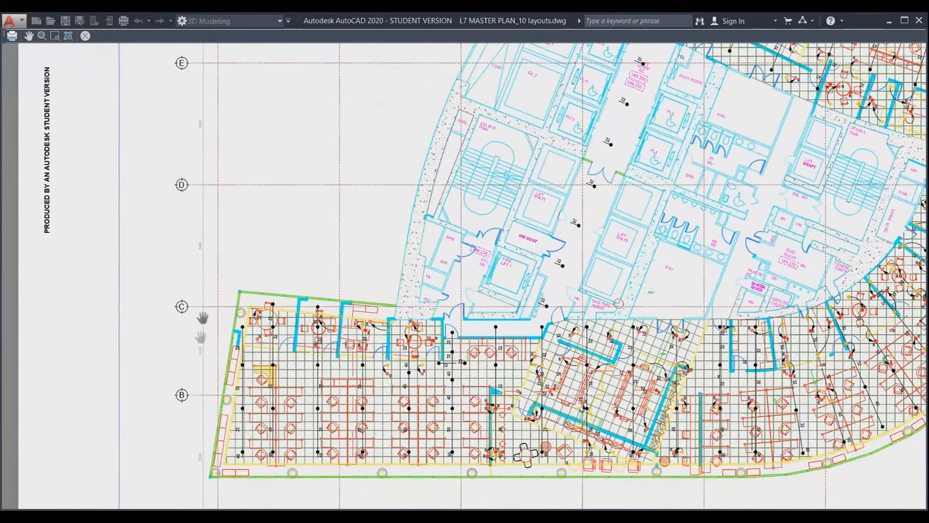
left_click_drag(442, 422, 423, 358)
scroll(424, 358, "up", 6)
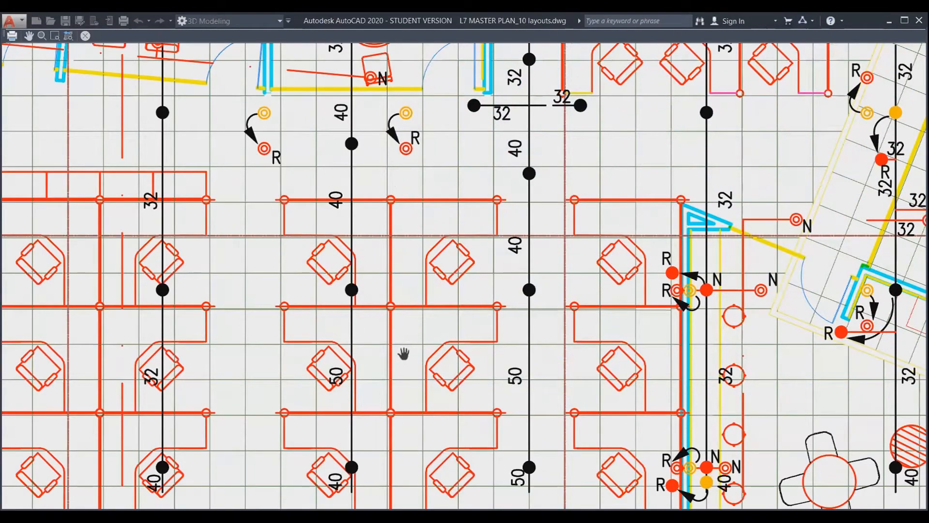
key("Escape")
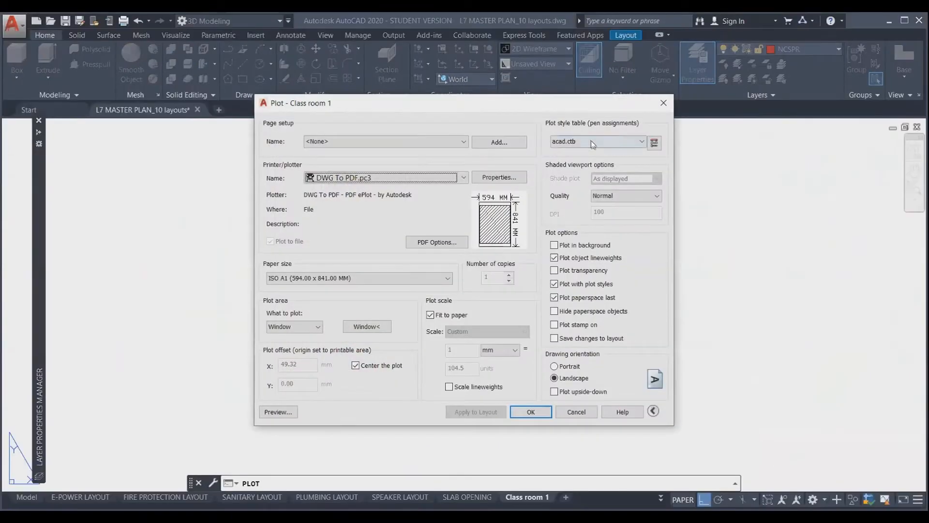
Step: Keep acad.ctb as the plot style table and preview the full sheet again
left_click(591, 142)
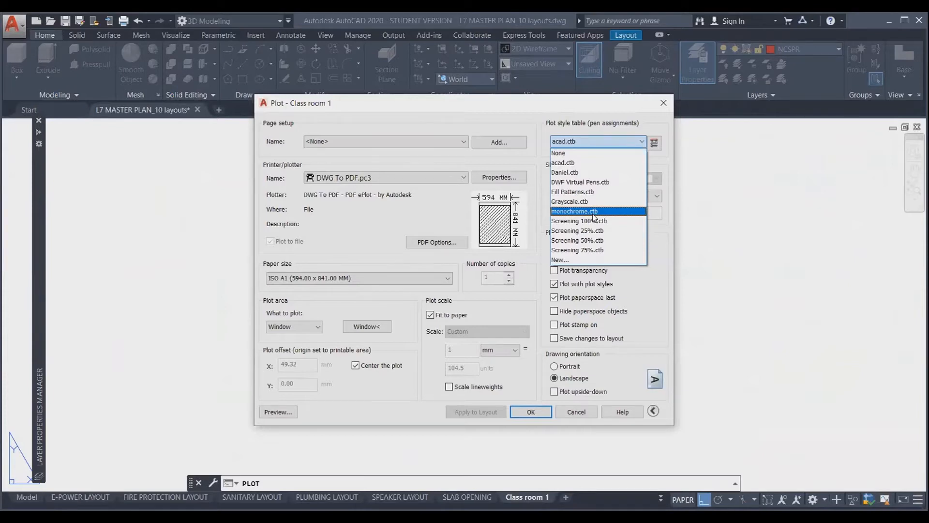
left_click(560, 166)
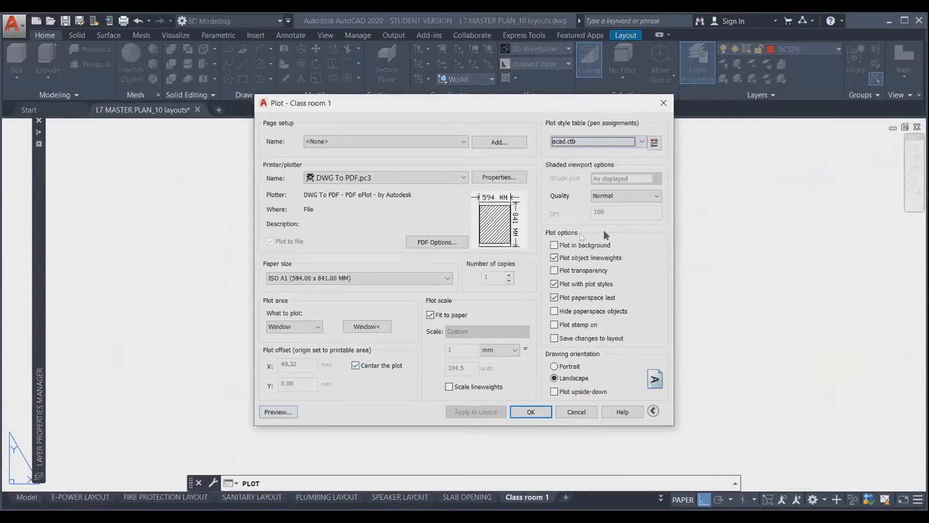
left_click(279, 416)
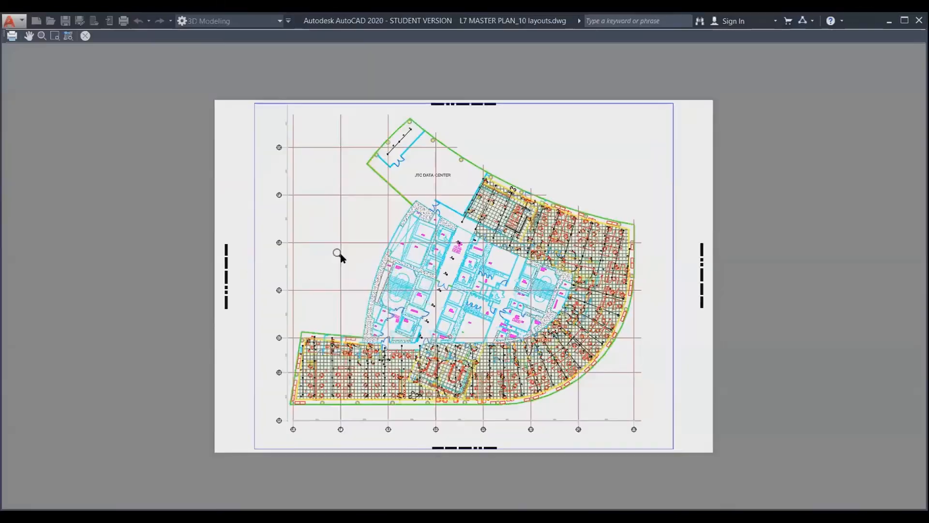
Step: Plot the previewed sheet and save it to the Desktop as L7 MASTER PLAN_10 layouts-Class room 1.pdf
right_click(338, 253)
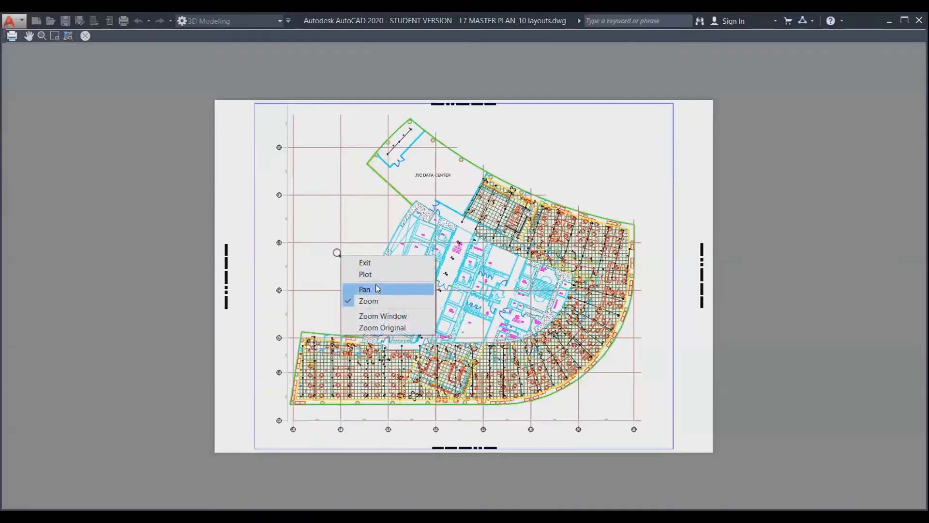
left_click(378, 274)
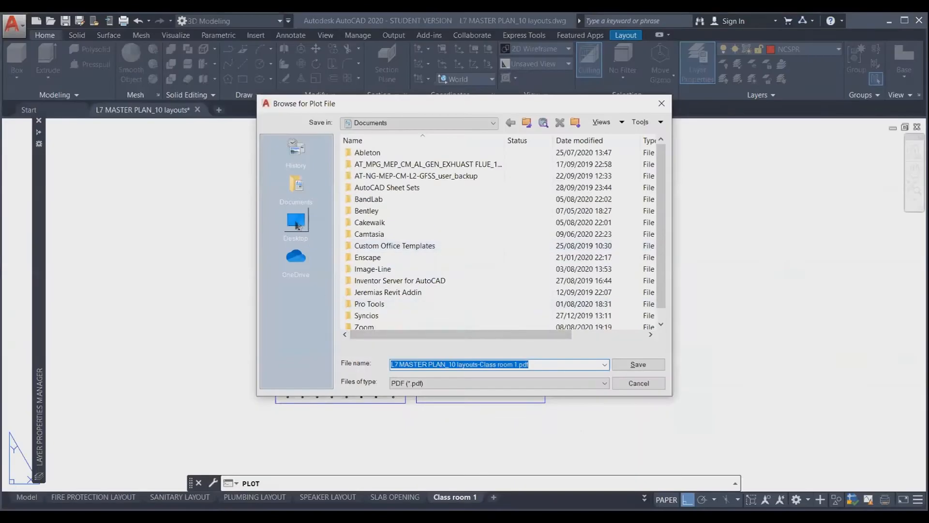
left_click(295, 220)
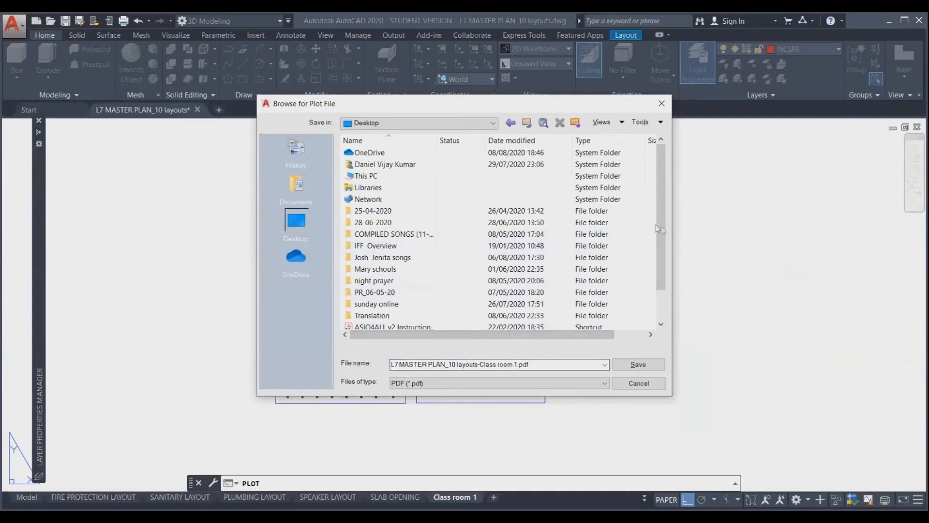
left_click_drag(662, 227, 662, 319)
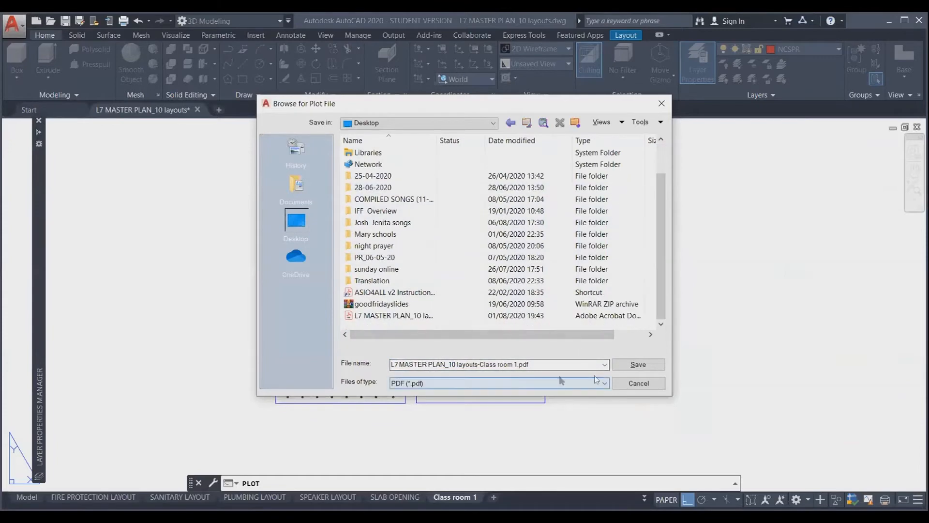
left_click(638, 364)
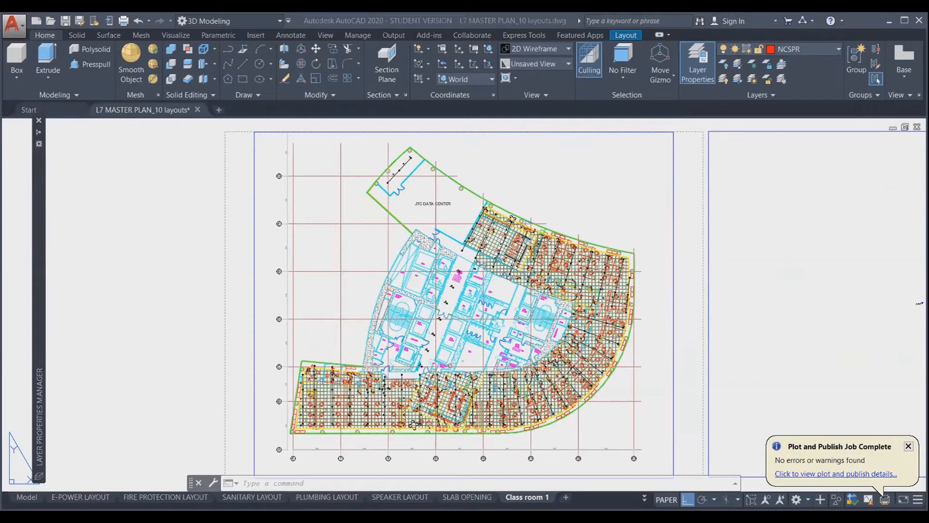
Step: Start another single-sheet plot of the Class room 1 layout and load the <Previous plot> page setup
key("Escape")
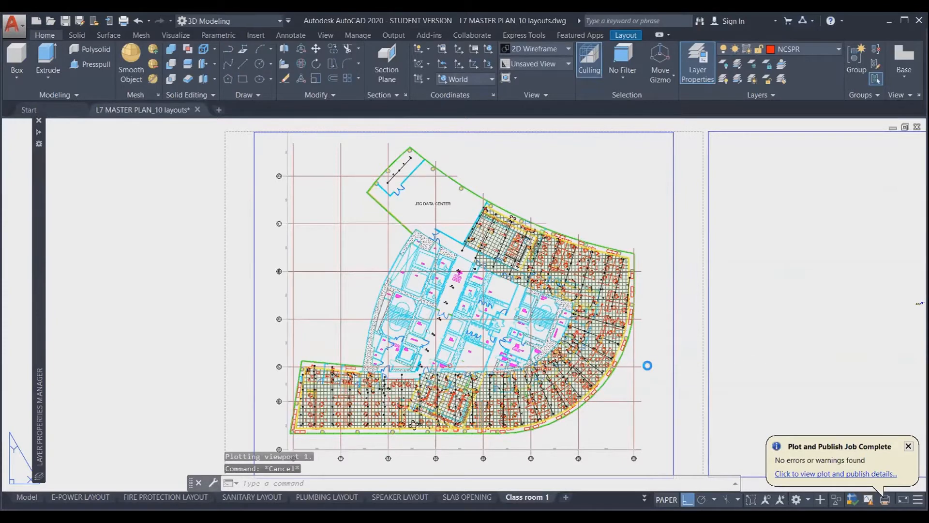
key("ctrl+p")
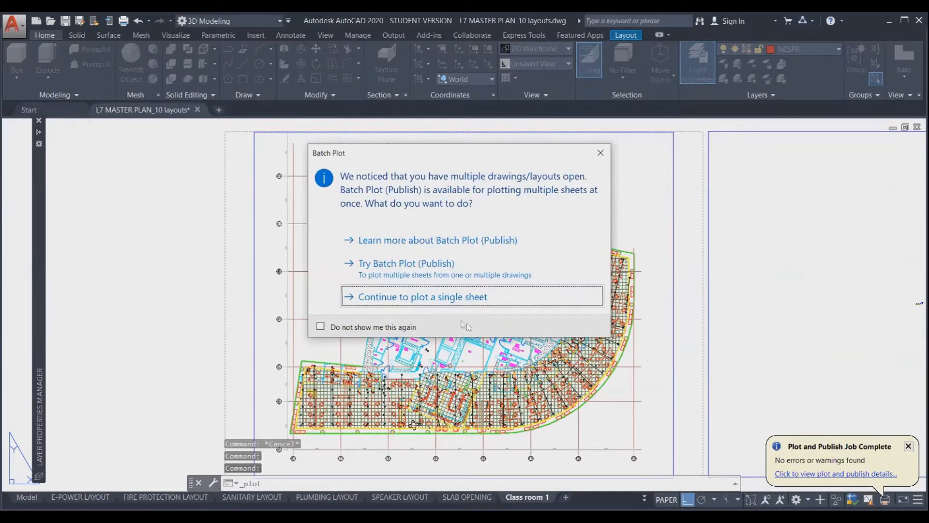
left_click(437, 297)
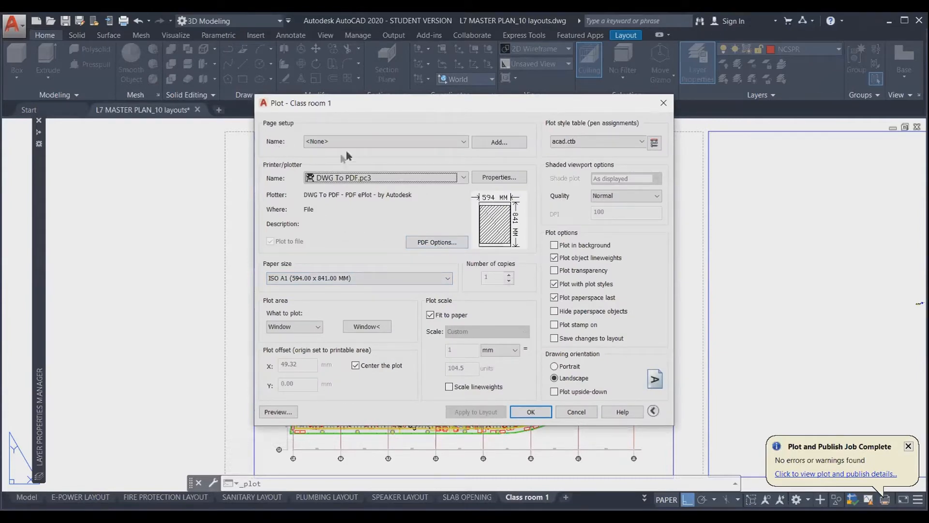
left_click(366, 144)
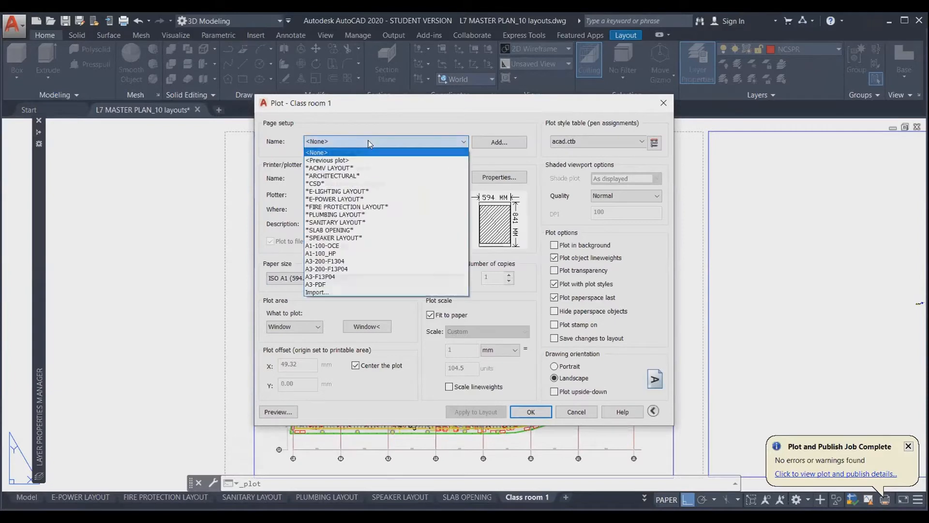
left_click(336, 160)
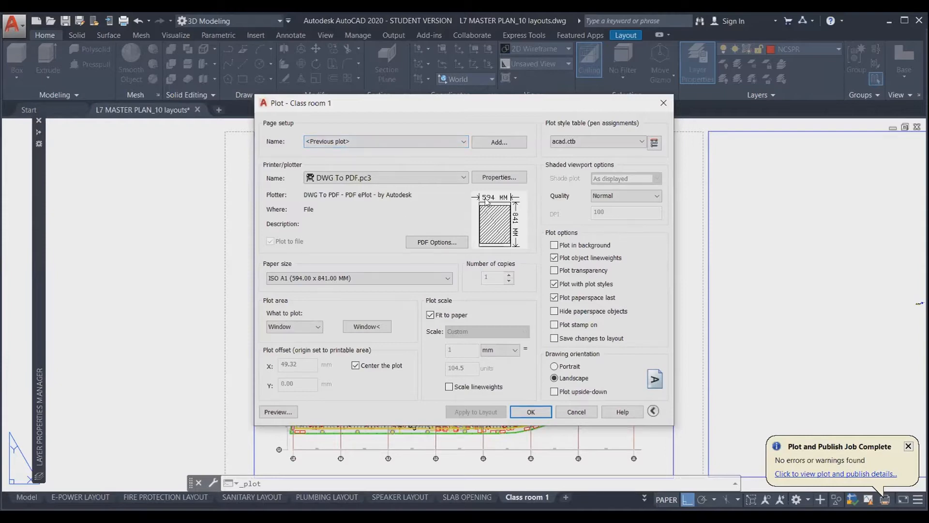
Step: Try Grayscale.ctb as the plot style table and inspect its Color 1 properties in the Plot Style Table Editor, discarding any edits
left_click(604, 141)
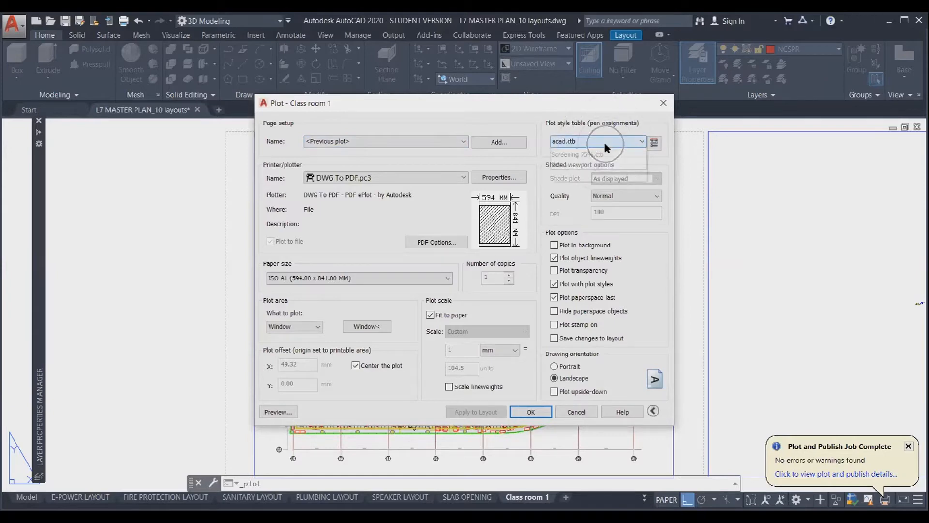
left_click(605, 141)
left_click(605, 141)
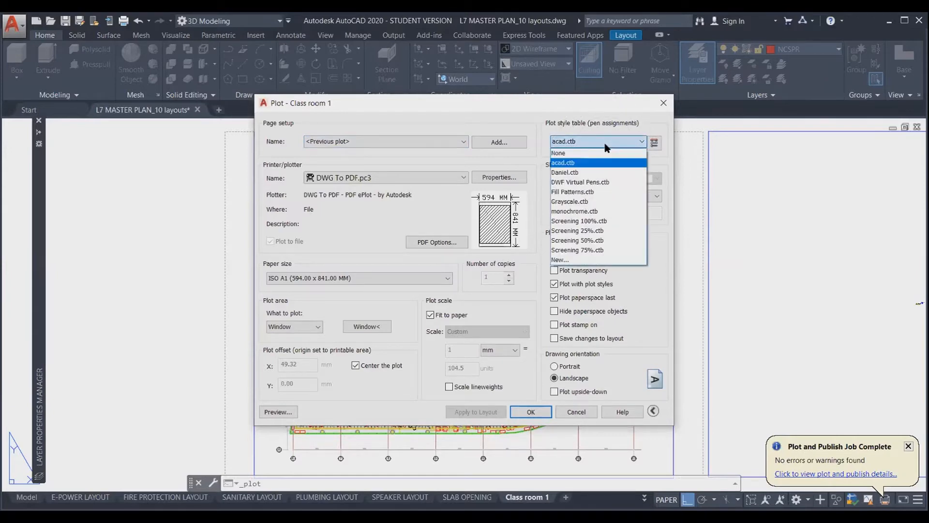
left_click(605, 144)
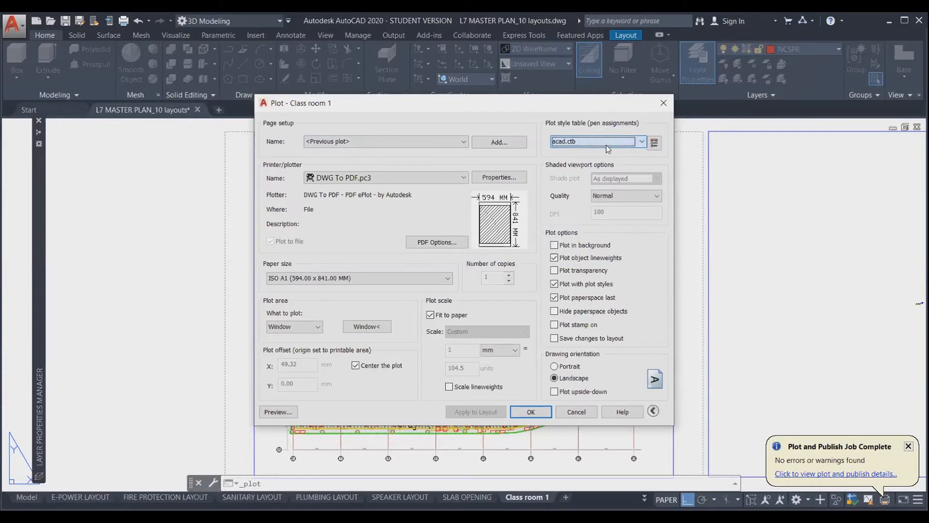
left_click(595, 142)
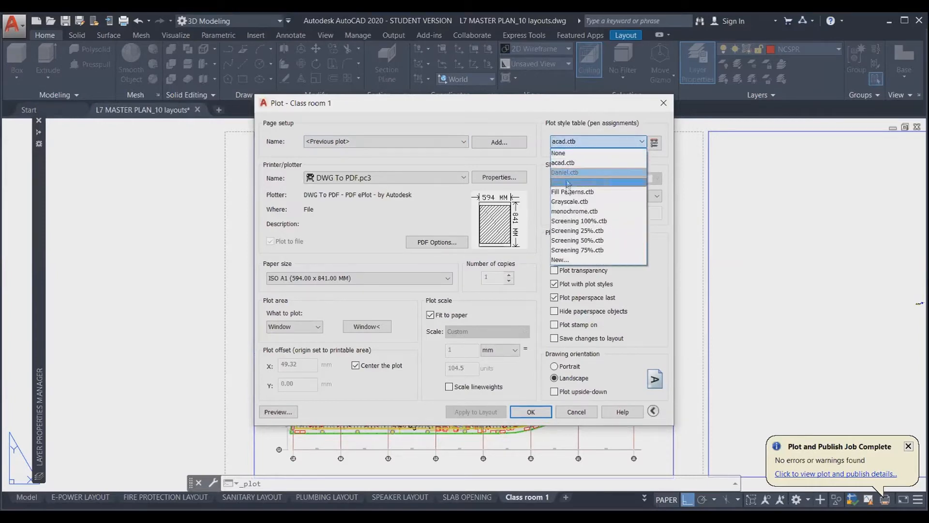
left_click(571, 201)
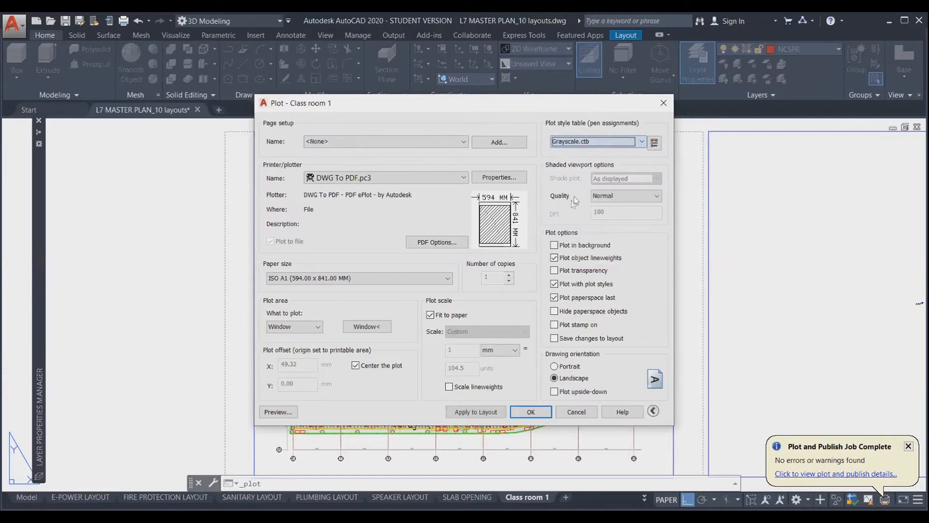
left_click(655, 143)
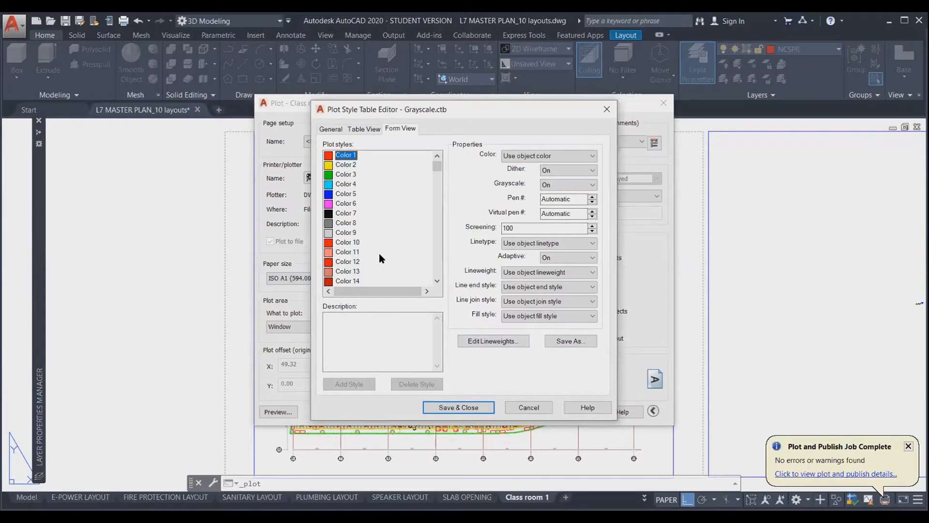
left_click(524, 408)
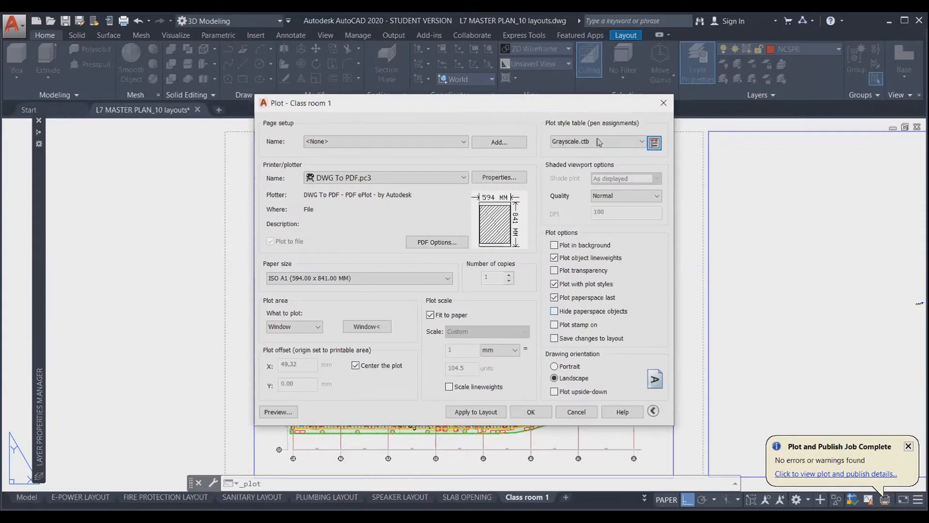
Step: Start a new color-dependent plot style table from scratch for the Class room 1 plot
left_click(597, 142)
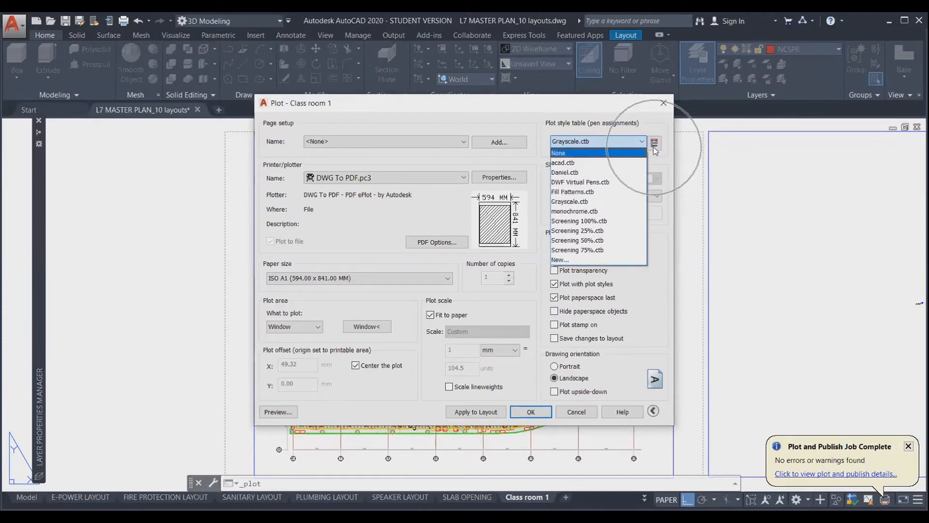
left_click(577, 261)
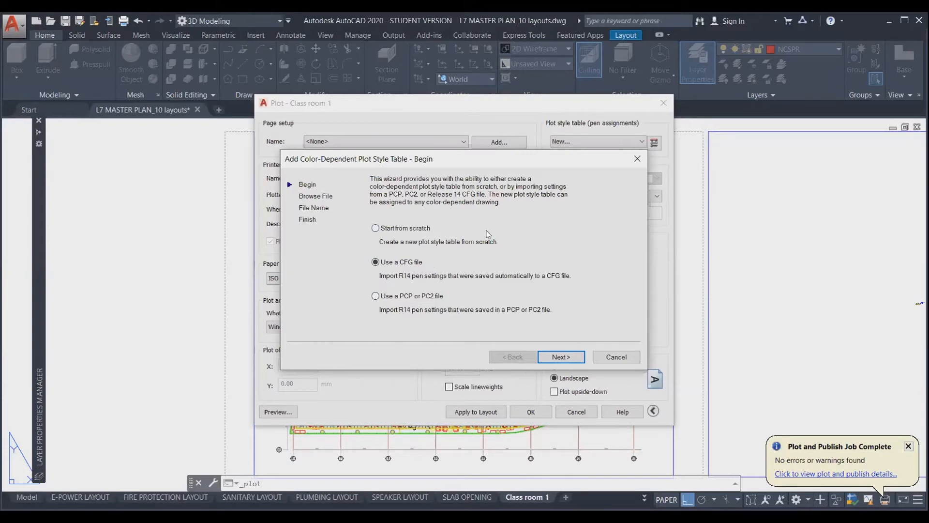
left_click(376, 229)
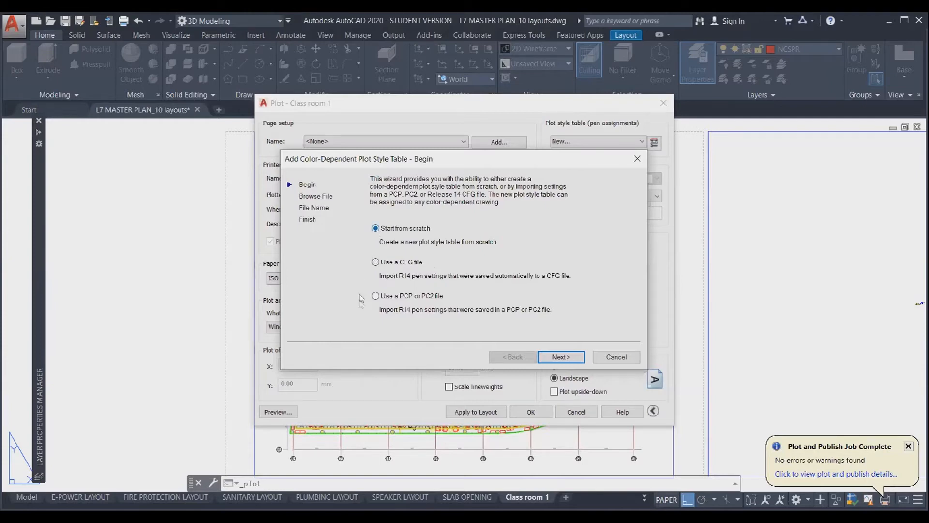
left_click(561, 358)
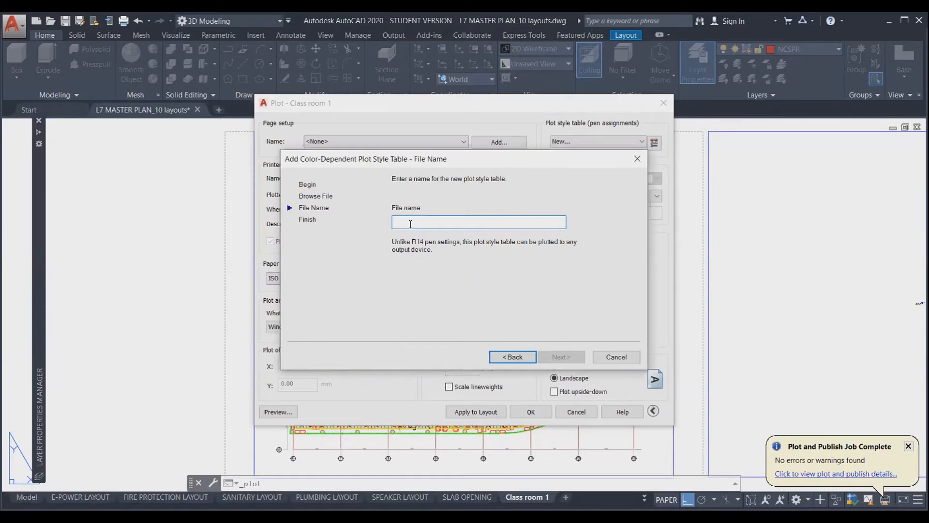
Step: Name the new table with the owner's name plus the suffix _Clr and create it for use in the current drawing
type("Najumi")
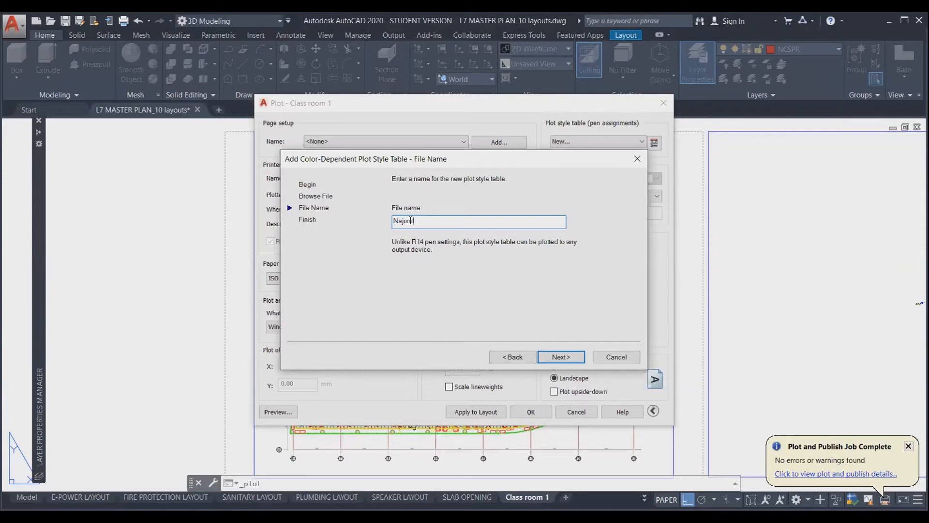
type("_ACD")
key("BackSpace")
key("BackSpace")
key("BackSpace")
type("C")
left_click(562, 357)
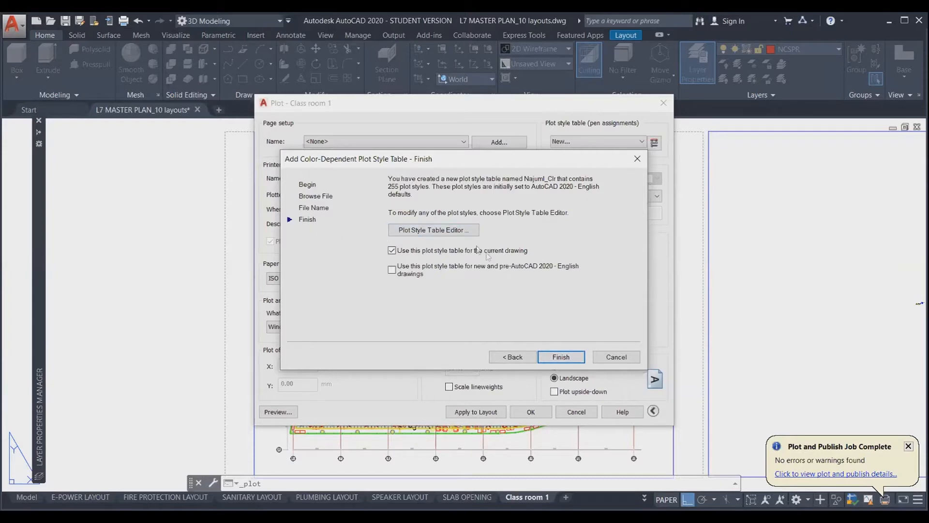
left_click(560, 358)
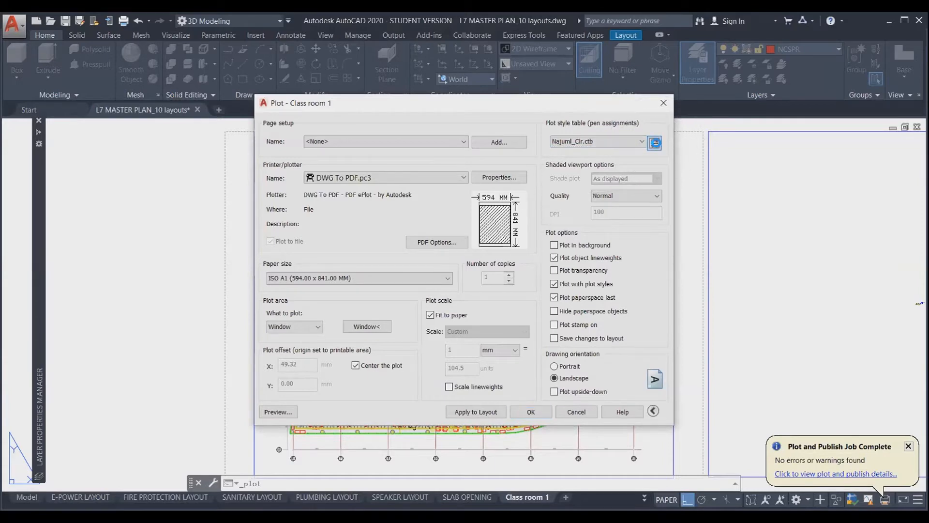
Step: Open the new plot style table in an enlarged Plot Style Table Editor and look through its plot styles from Color 1 to Color 255
left_click(655, 143)
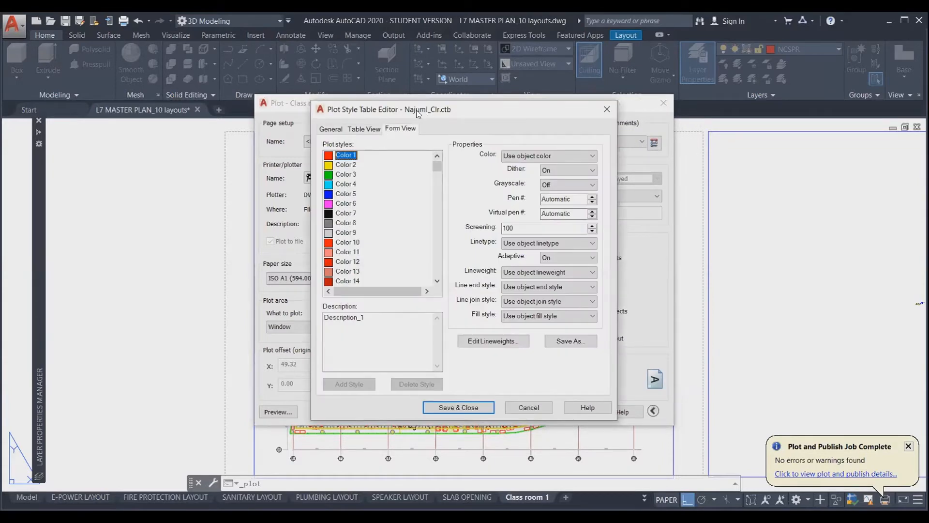
left_click(437, 117)
left_click(438, 118)
left_click_drag(614, 418, 657, 480)
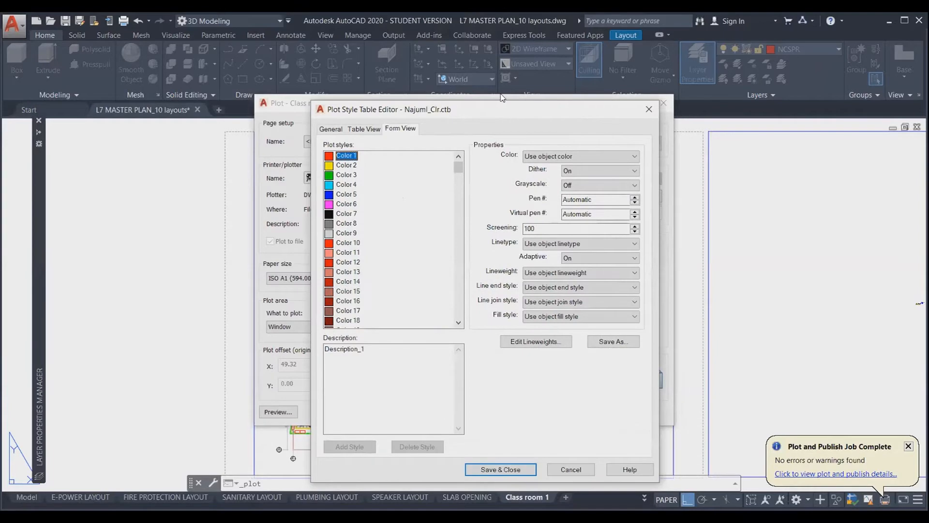
left_click_drag(502, 104, 484, 58)
left_click_drag(440, 120, 443, 286)
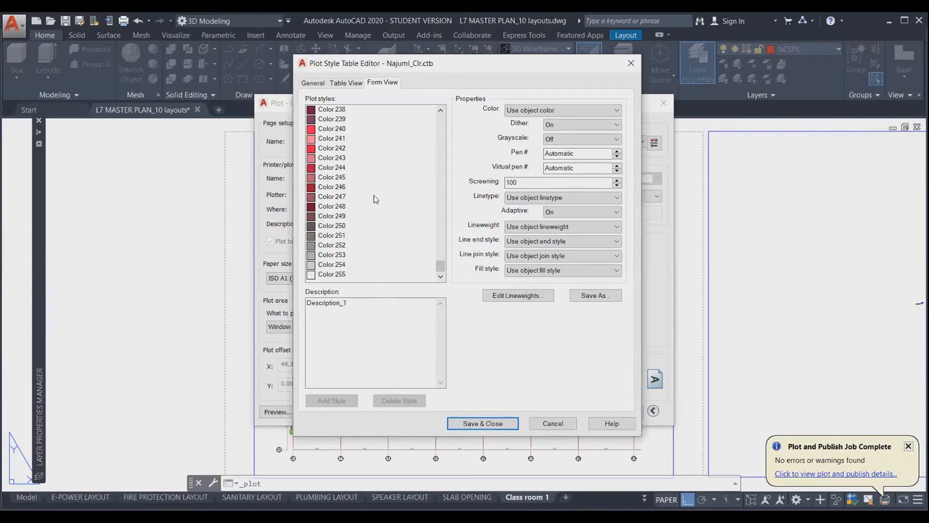
left_click_drag(441, 267, 438, 120)
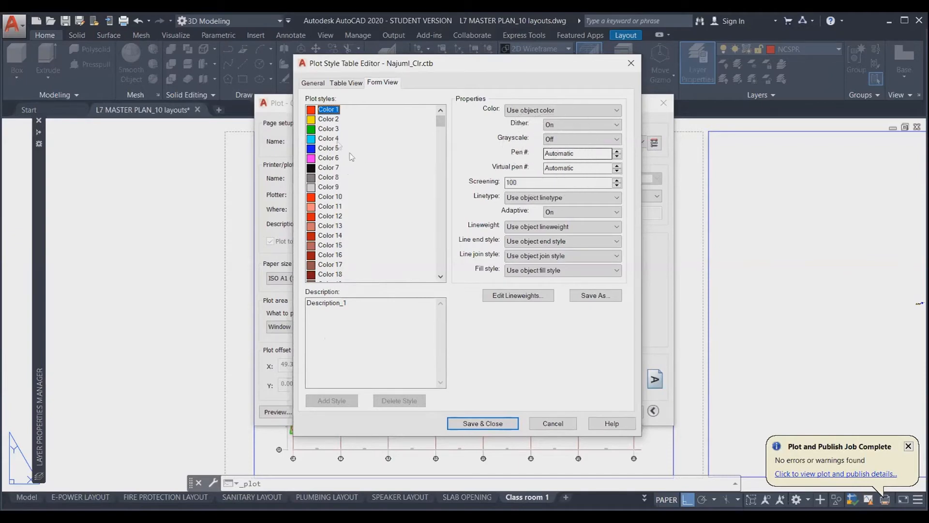
Step: Review the color choices for plot style Color 2, keep Use object color, and set its dither to Off
left_click(328, 120)
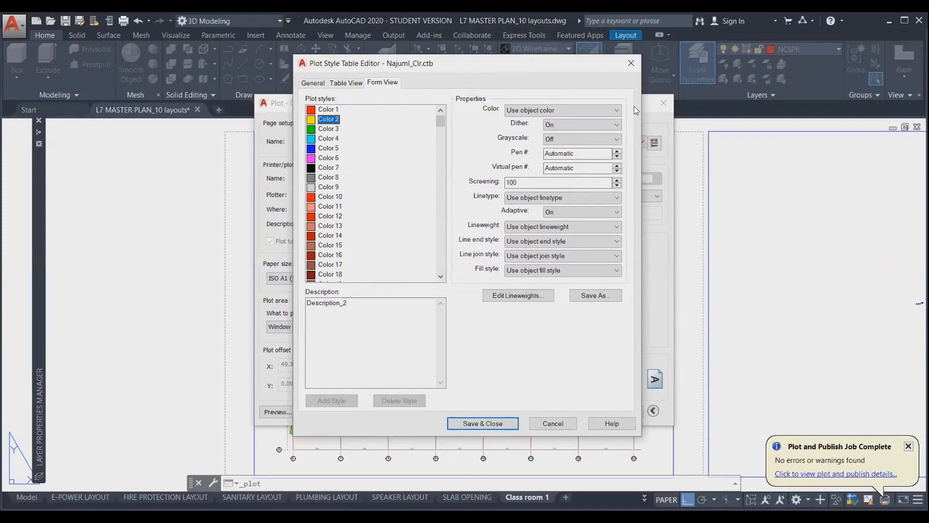
left_click(619, 110)
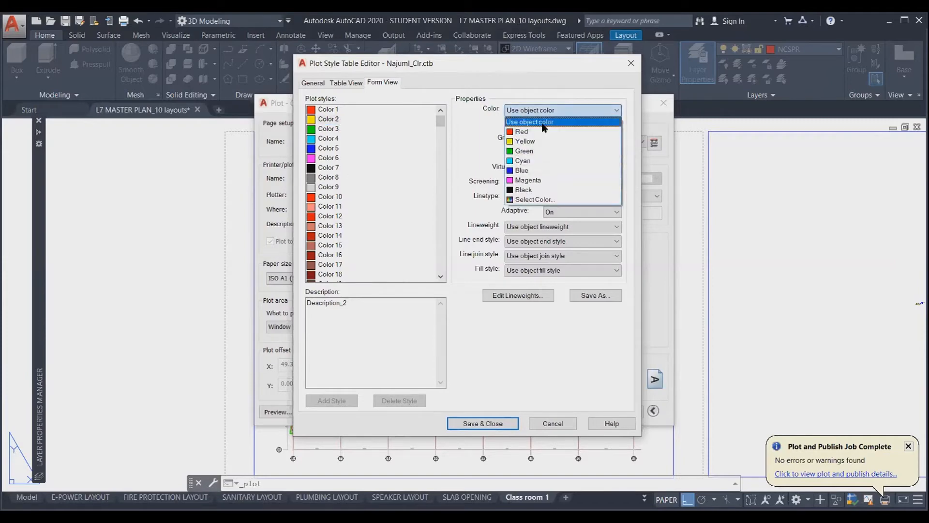
left_click(551, 112)
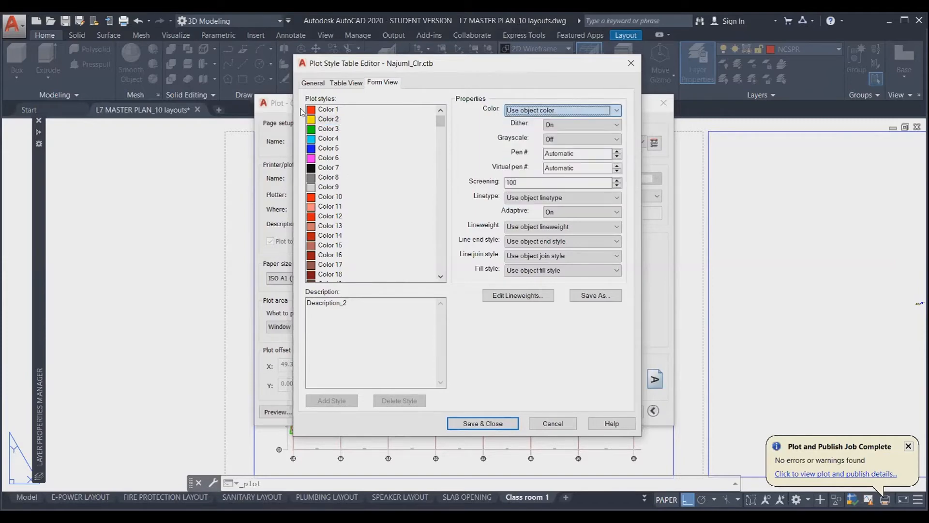
left_click(565, 111)
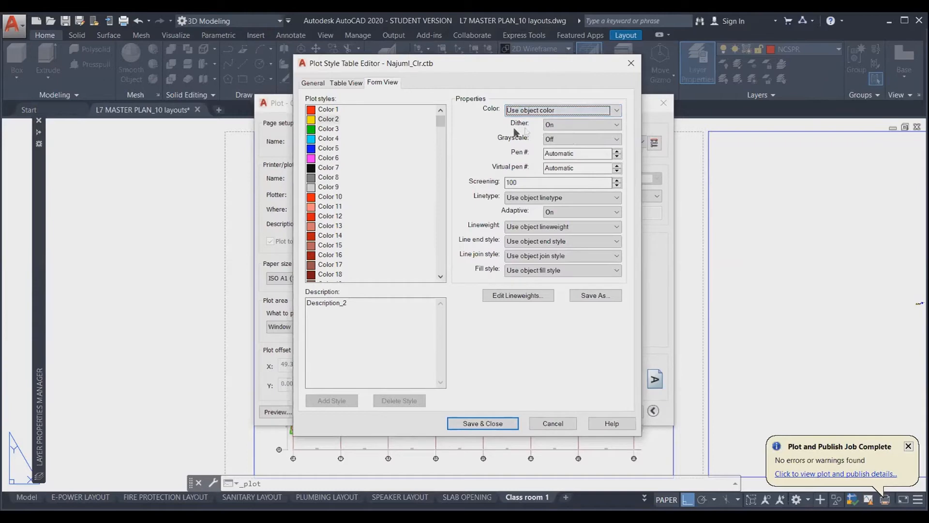
left_click(595, 126)
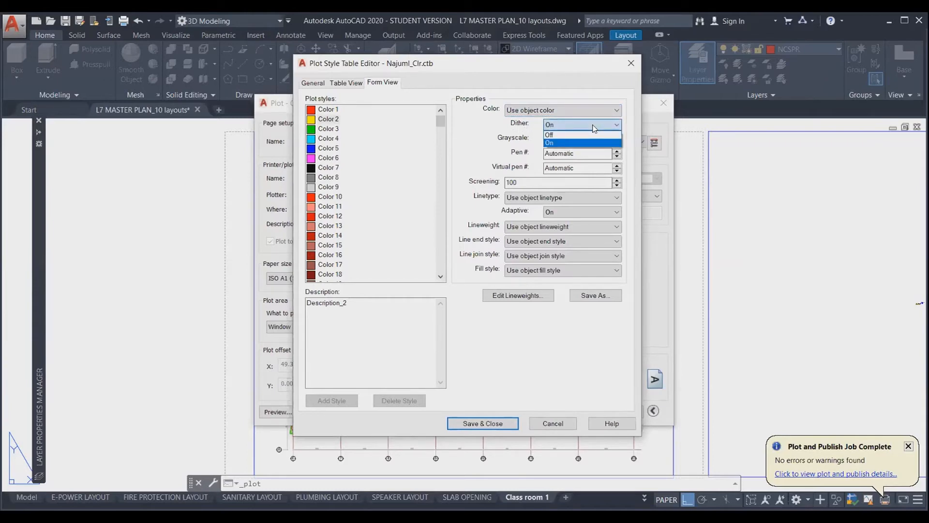
left_click(587, 126)
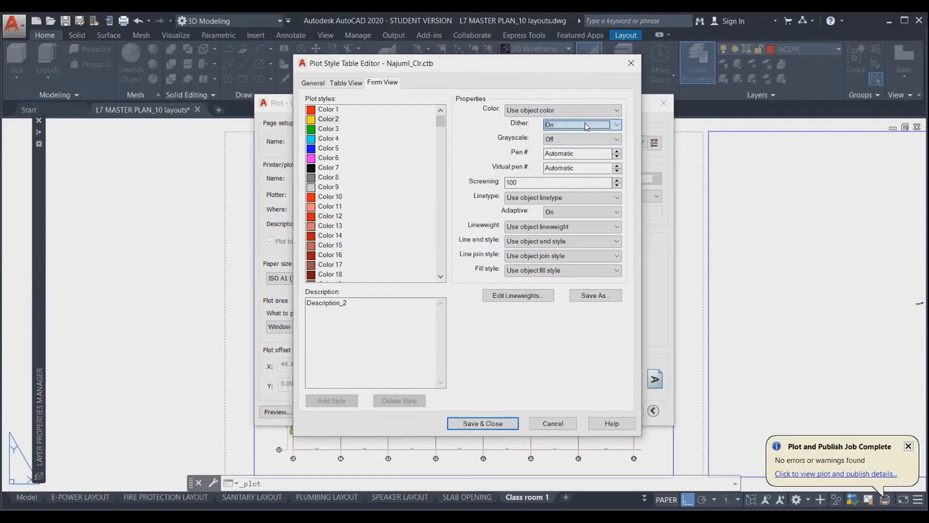
left_click(587, 126)
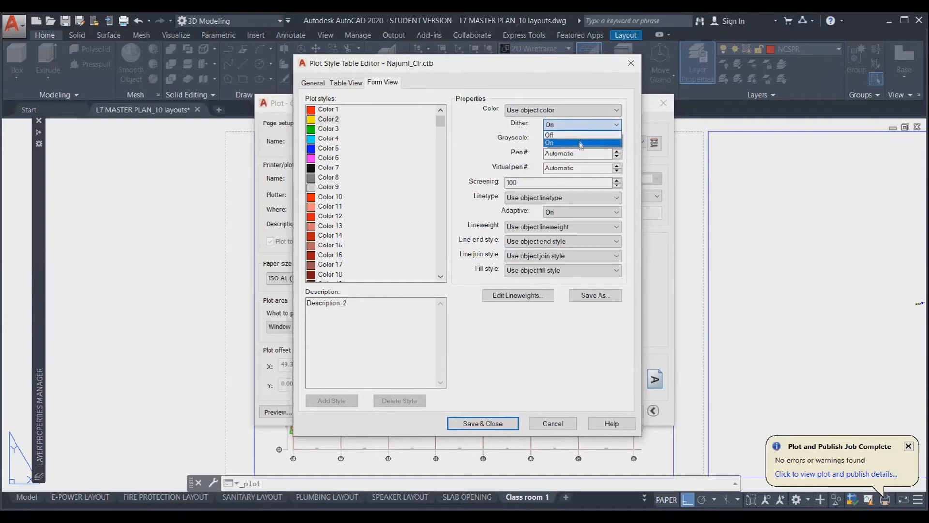
left_click(576, 132)
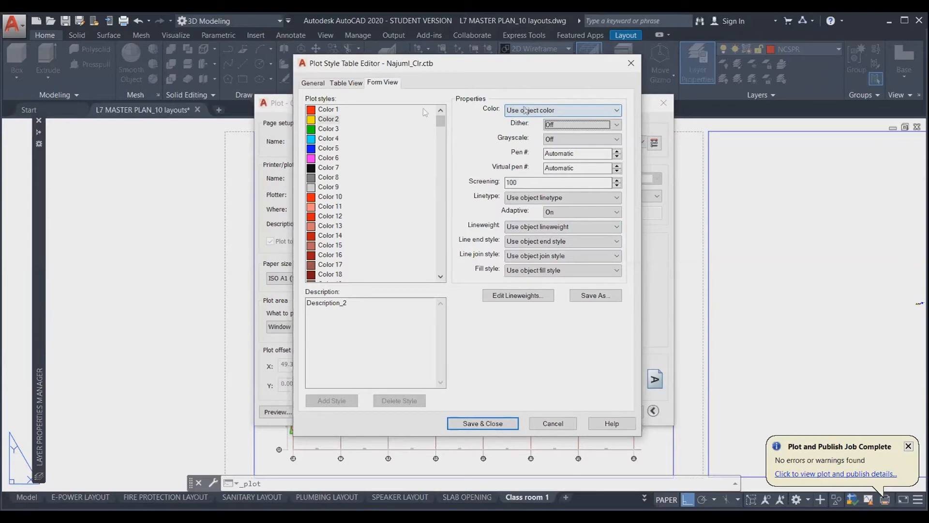
Step: Select plot style Color 1 and check its color assignment
key("ctrl")
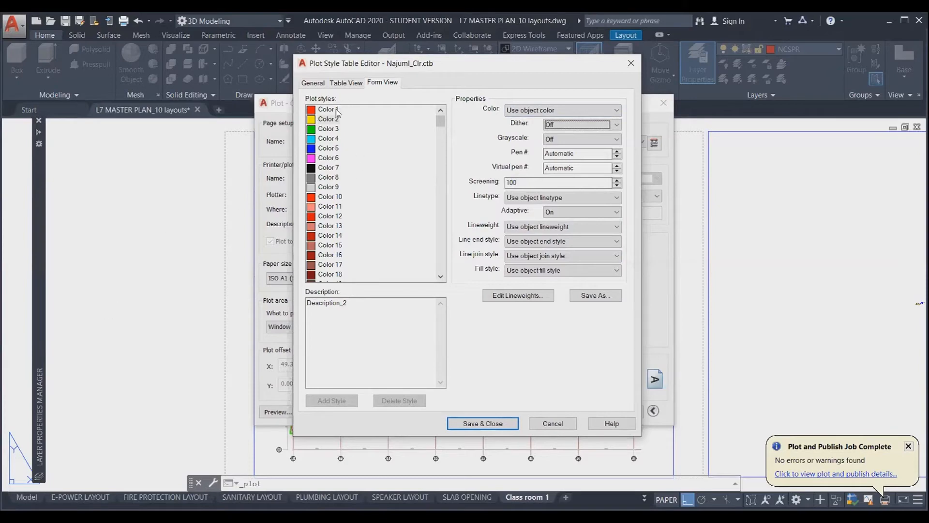
key("ctrl")
key("ctrl")
left_click(330, 111)
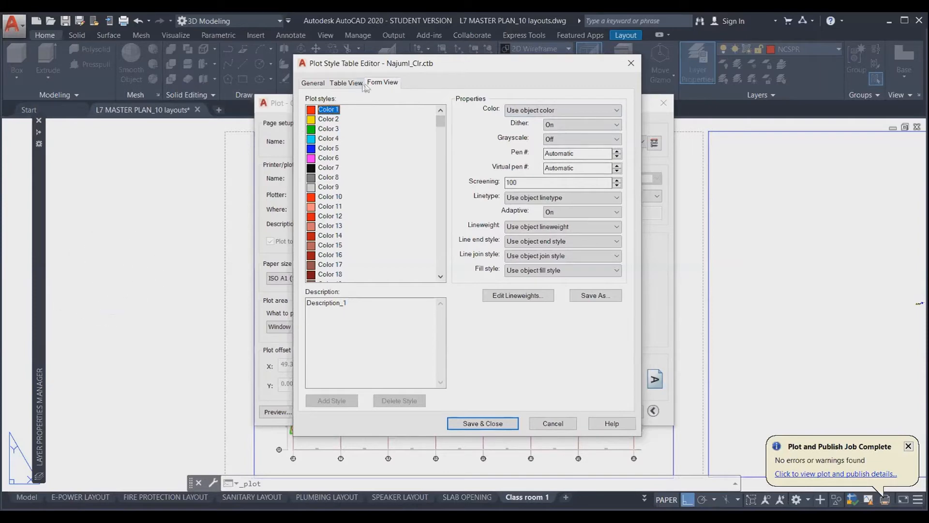
left_click(565, 113)
Step: Open the custom color selection for plot style Color 3 and compare its index, true color and color book palettes
left_click(329, 130)
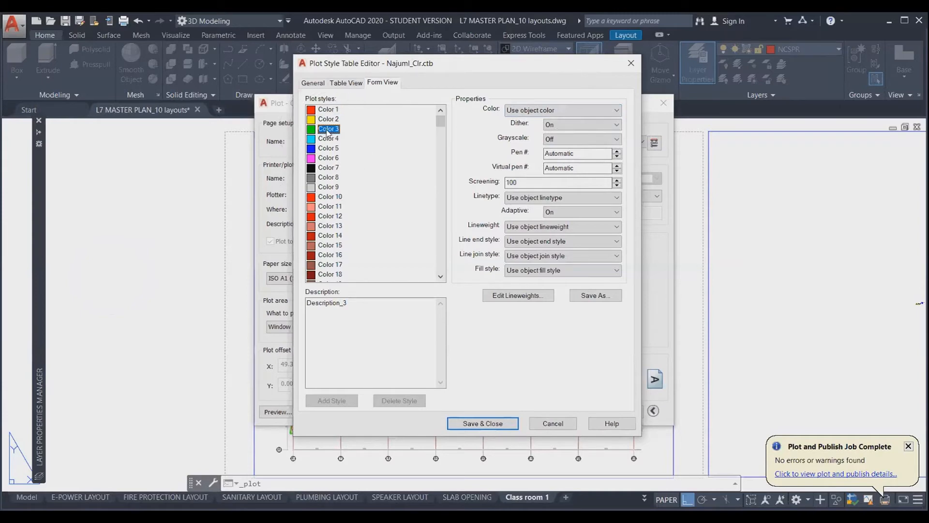
left_click(551, 112)
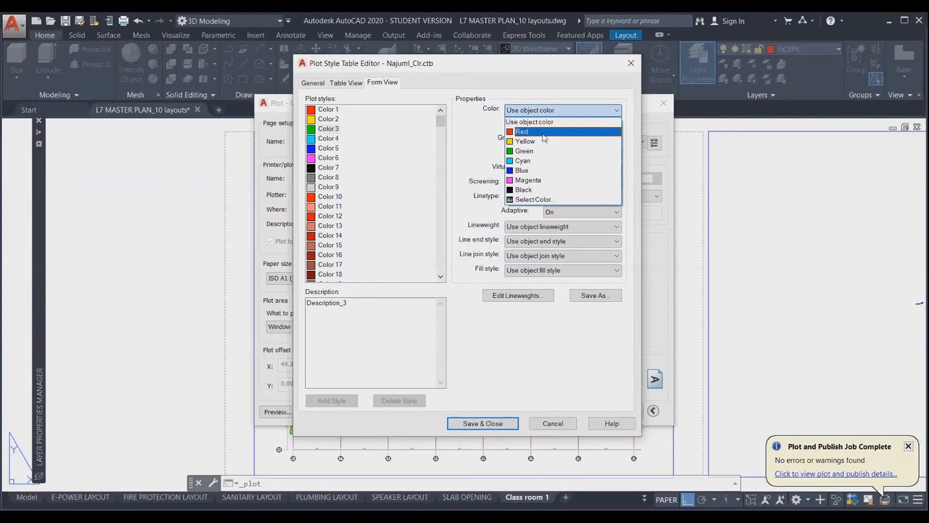
left_click(541, 200)
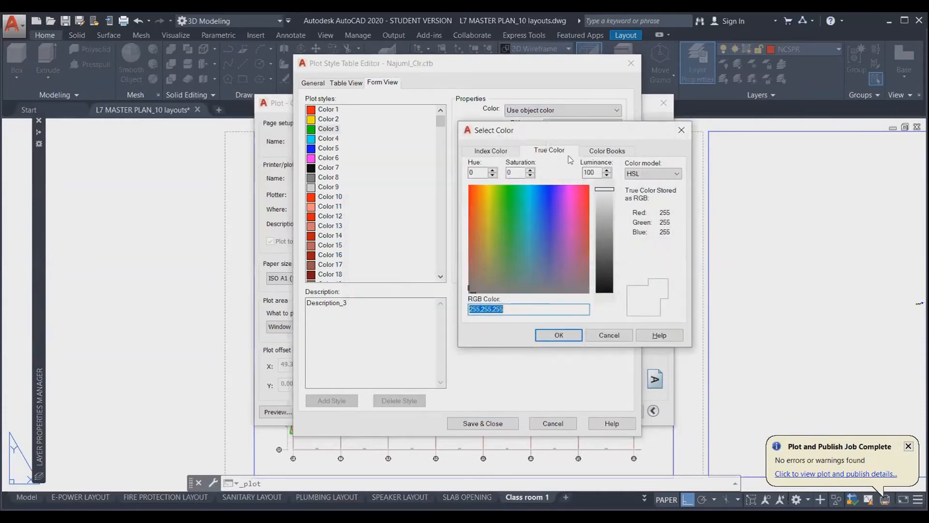
left_click(493, 151)
left_click(541, 152)
left_click(605, 151)
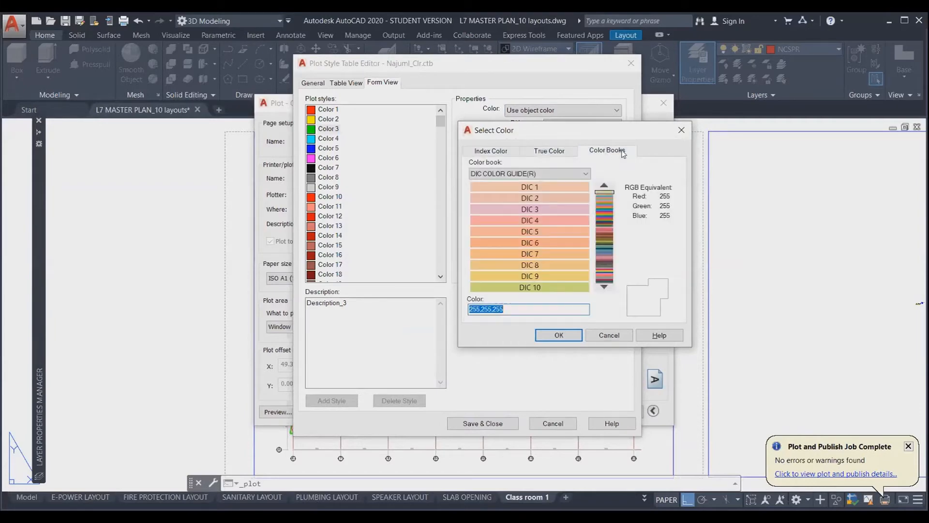
Step: Assign index color 100 to plot style Color 3
left_click(495, 154)
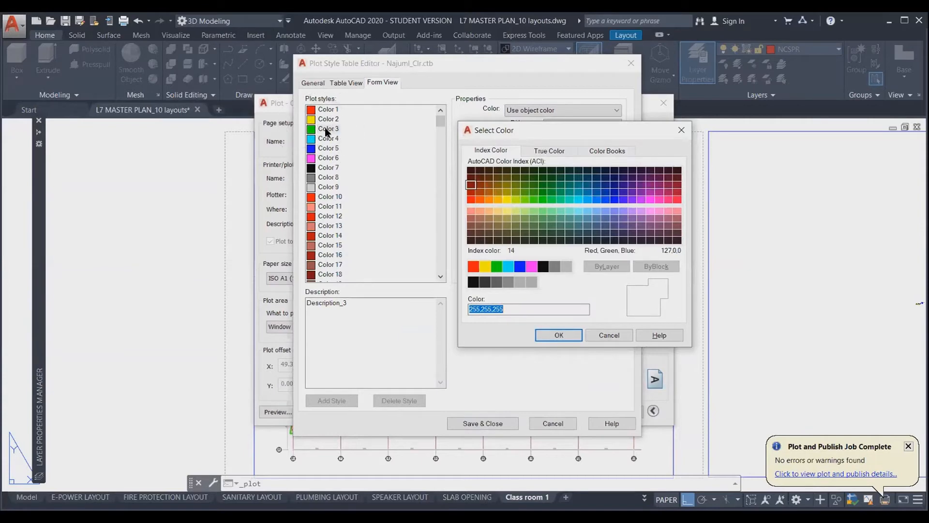
left_click(551, 200)
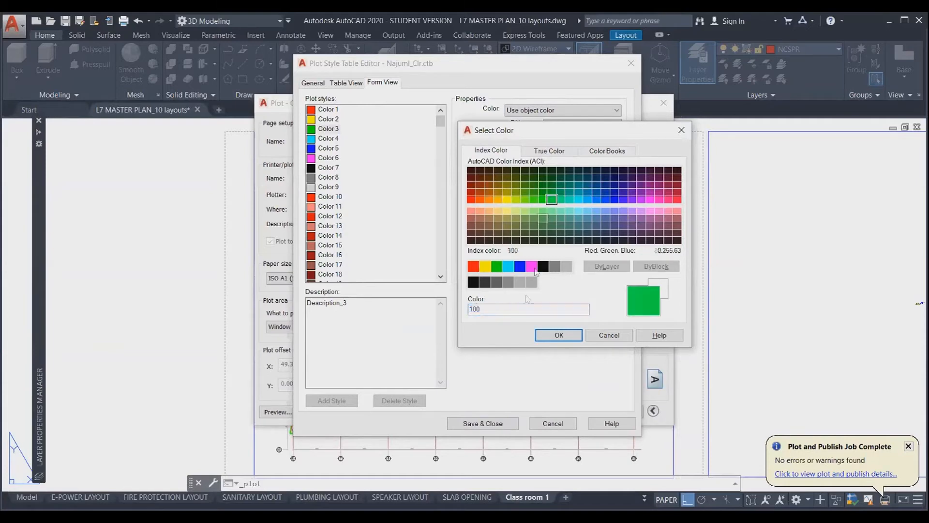
left_click(484, 304)
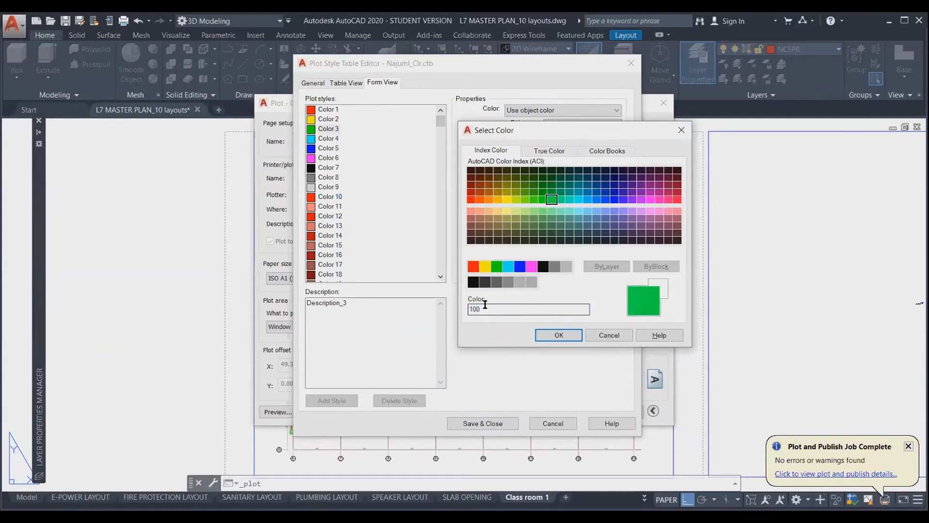
left_click(559, 335)
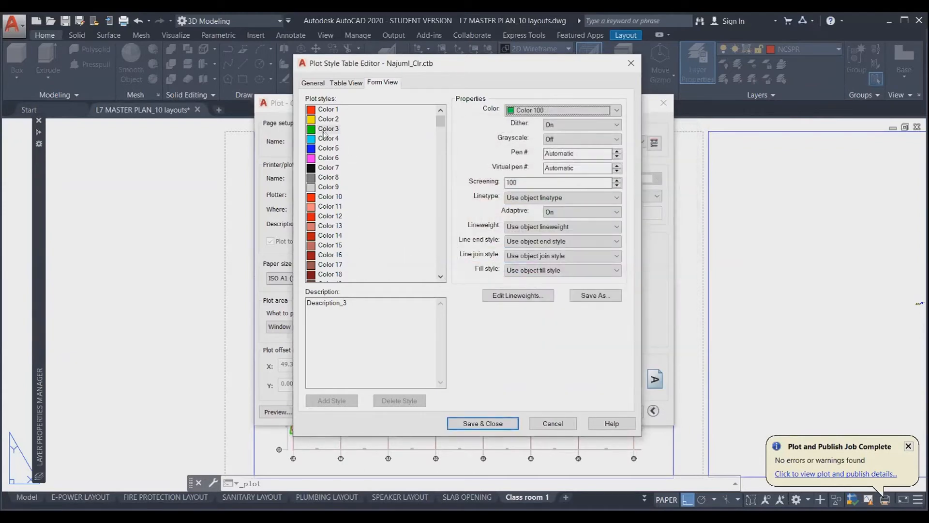
Step: Change the plotted color of plot style Color 3 to Red
left_click(543, 113)
left_click(563, 110)
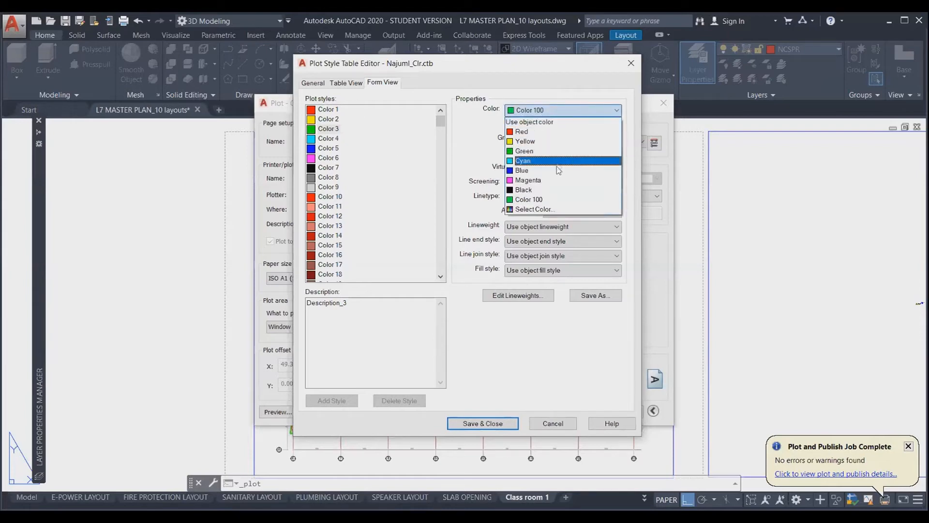
left_click(559, 132)
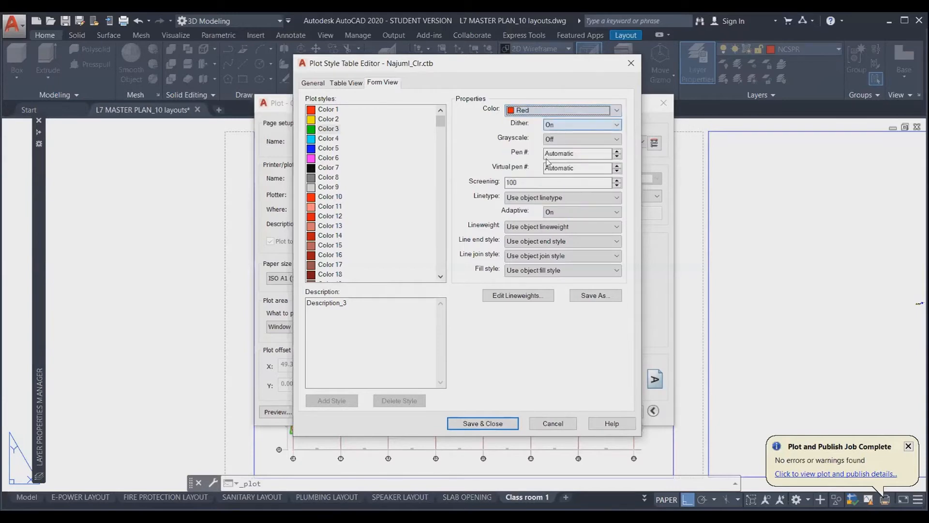
left_click(535, 111)
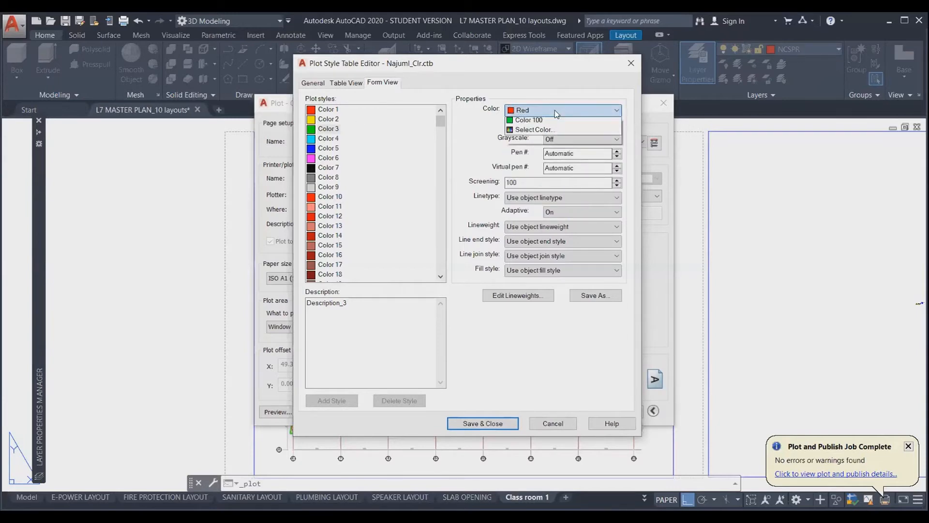
left_click(543, 132)
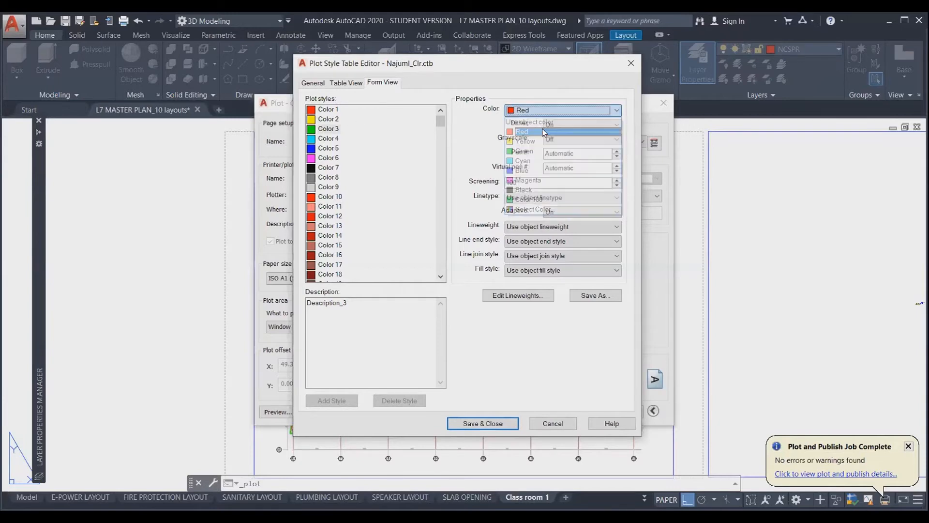
Step: Set the plotted color of plot style Color 2 to Magenta
left_click(329, 120)
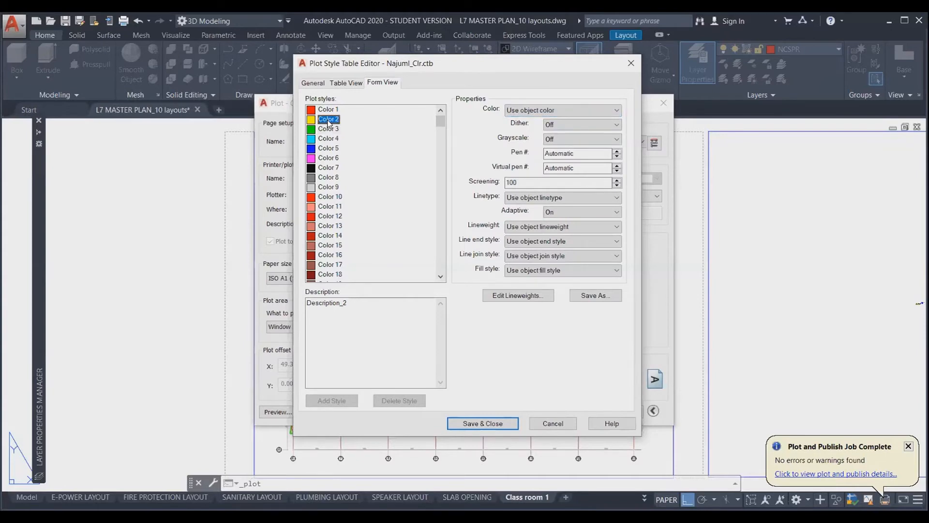
left_click(598, 112)
left_click(556, 181)
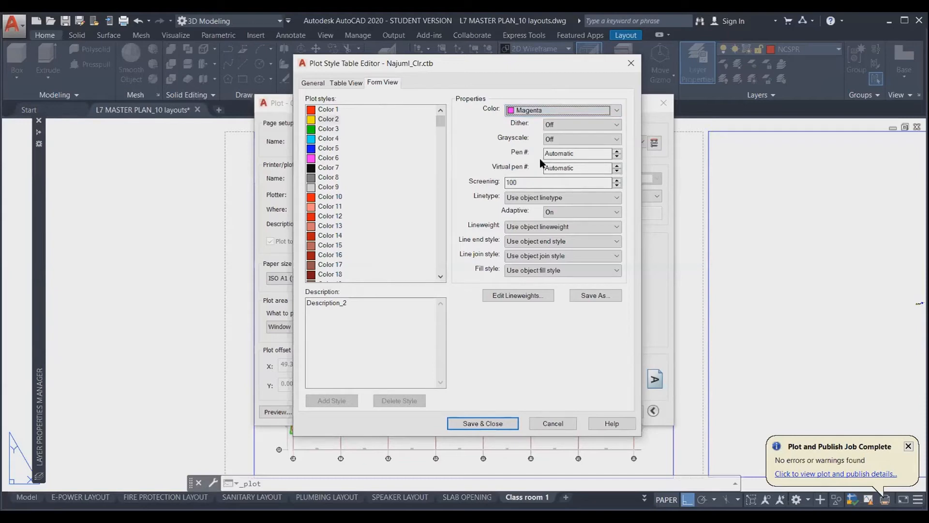
Step: Discard the edits to the plot style table and cancel the Class room 1 plot
left_click(559, 424)
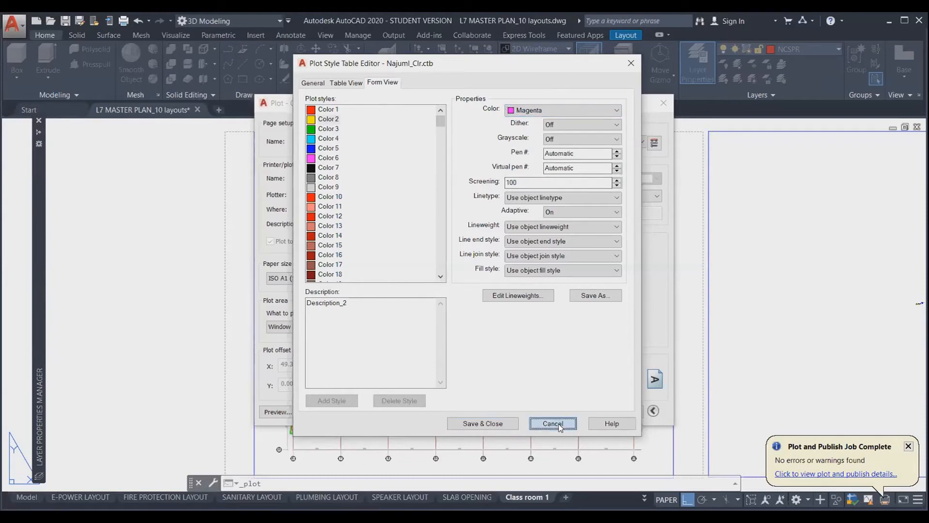
left_click(479, 316)
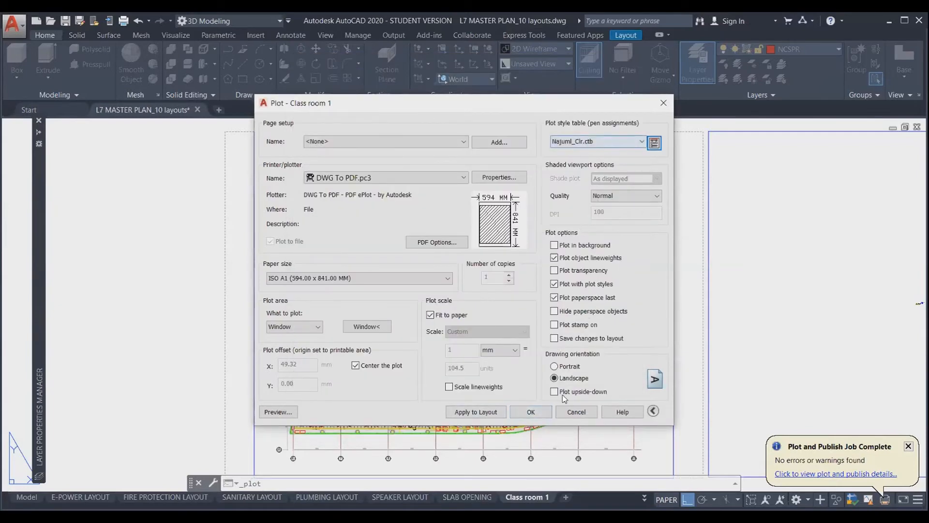
left_click(574, 412)
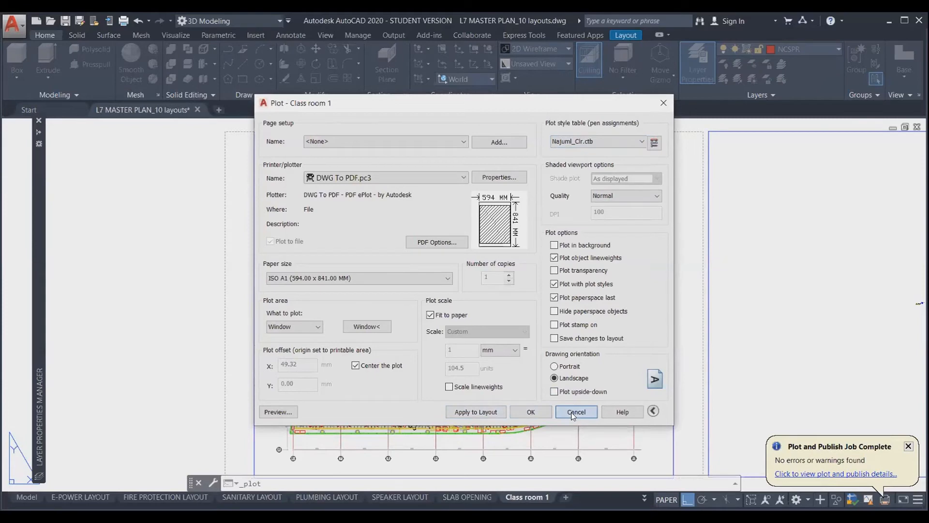
Step: Switch to model space and bring up the Layer Properties Manager
left_click(27, 497)
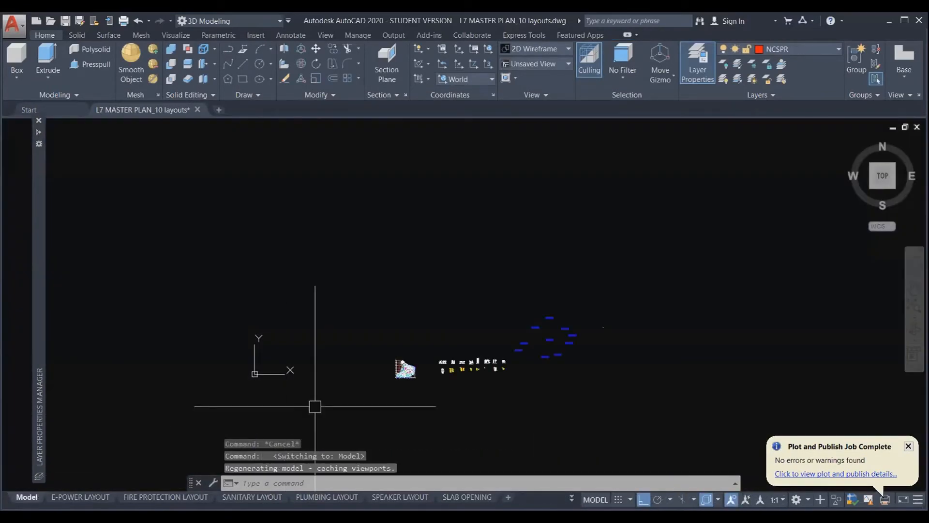
type("layer")
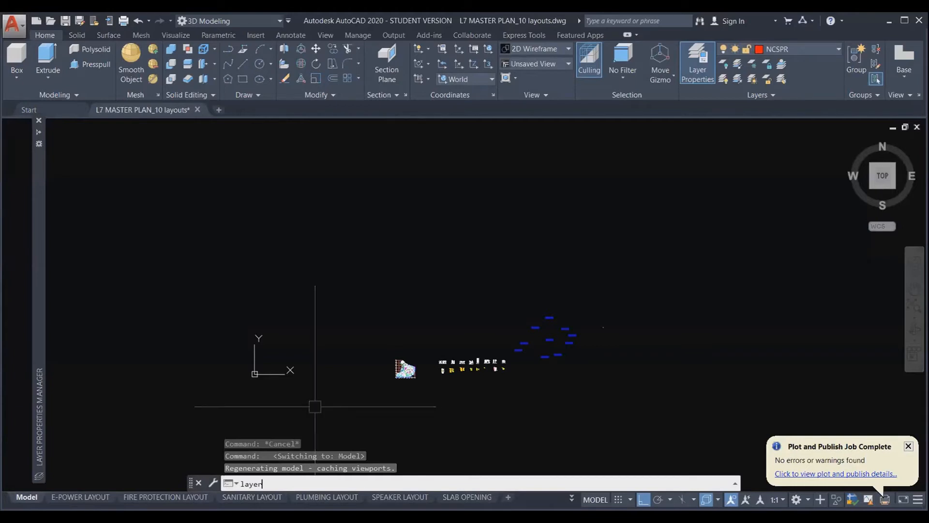
key("Return")
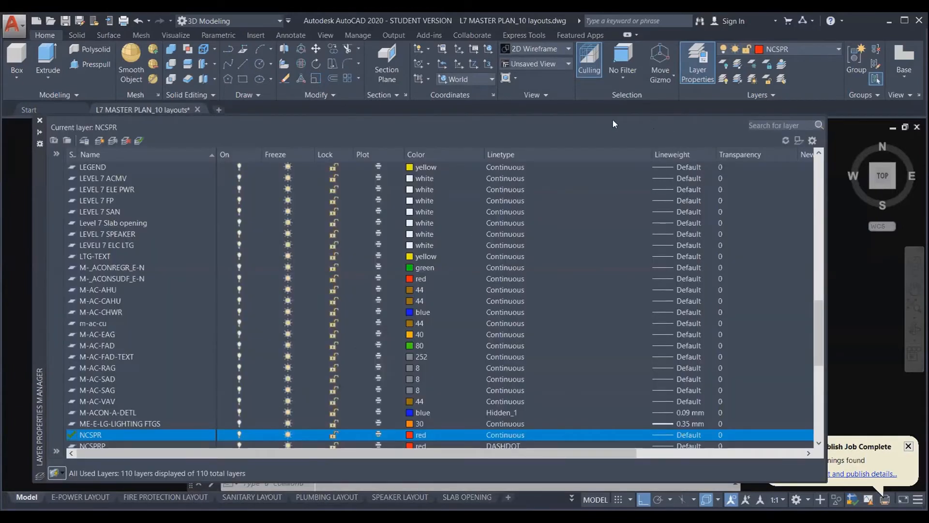
Step: Examine the color assignments in the layer list, including layers LEVEL 7 FP, CSPR and A-DOOR
left_click(92, 202)
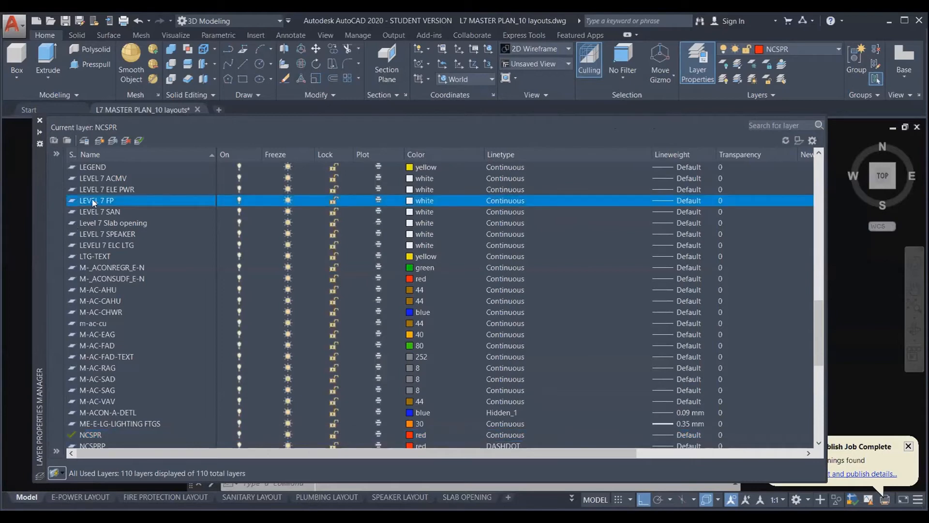
scroll(114, 228, "up", 10)
scroll(111, 232, "up", 1)
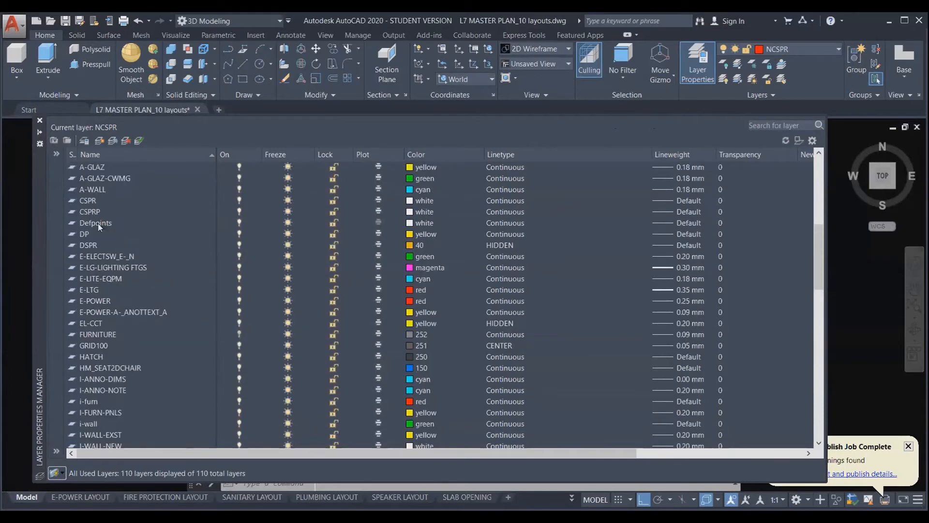
left_click(97, 202)
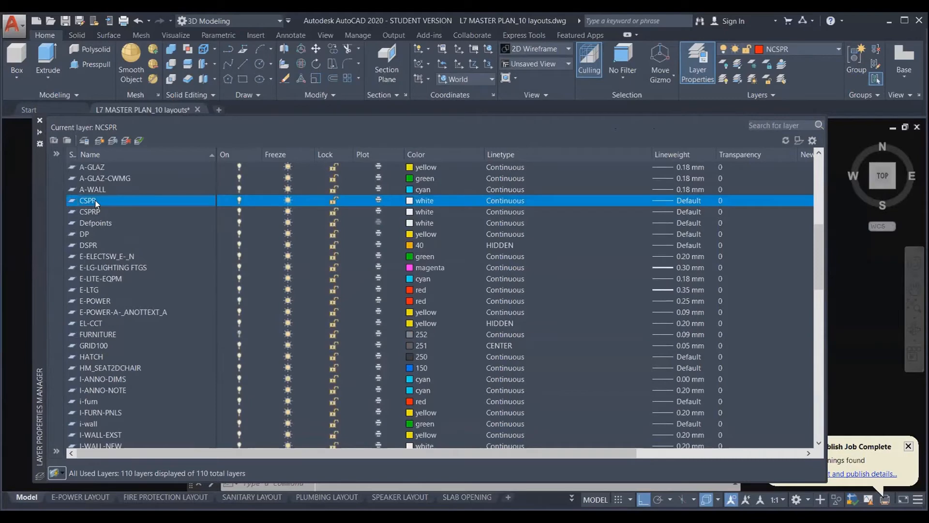
scroll(96, 202, "up", 2)
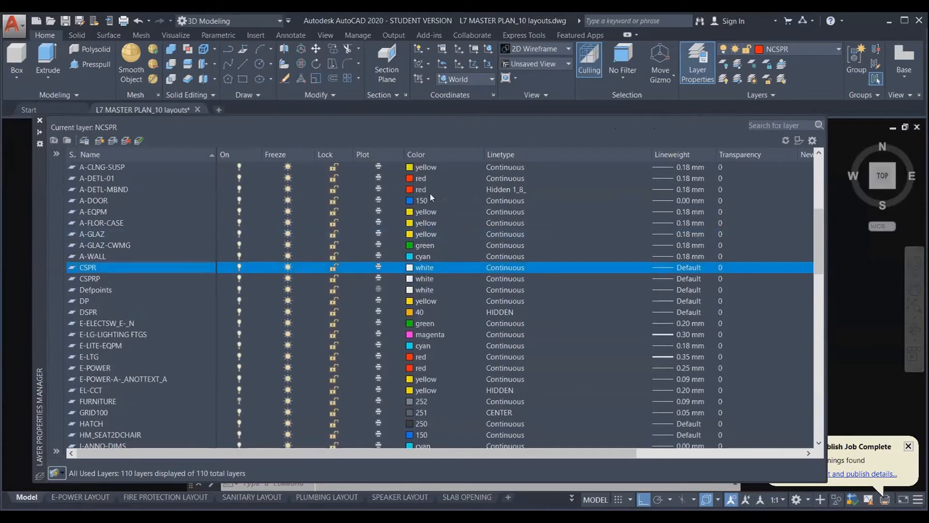
left_click(100, 200)
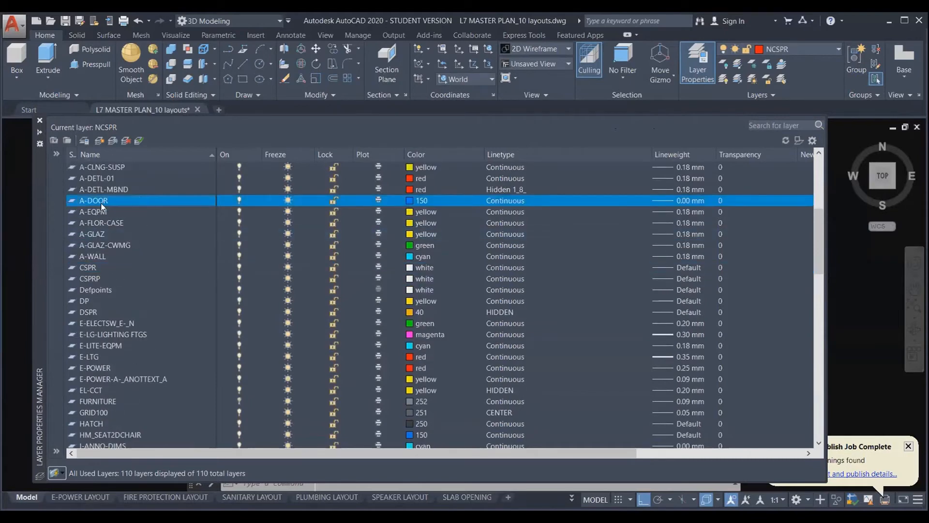
left_click(427, 205)
scroll(439, 357, "up", 6)
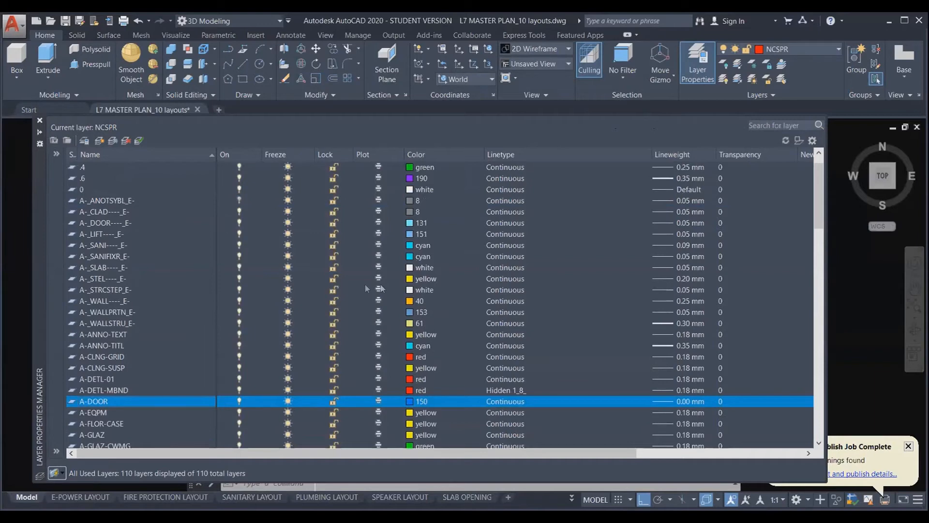
Step: Check the colors of layers A-_STEL----_E- and A-_WALLPRTN_E-, and let the layer manager collapse
left_click(106, 279)
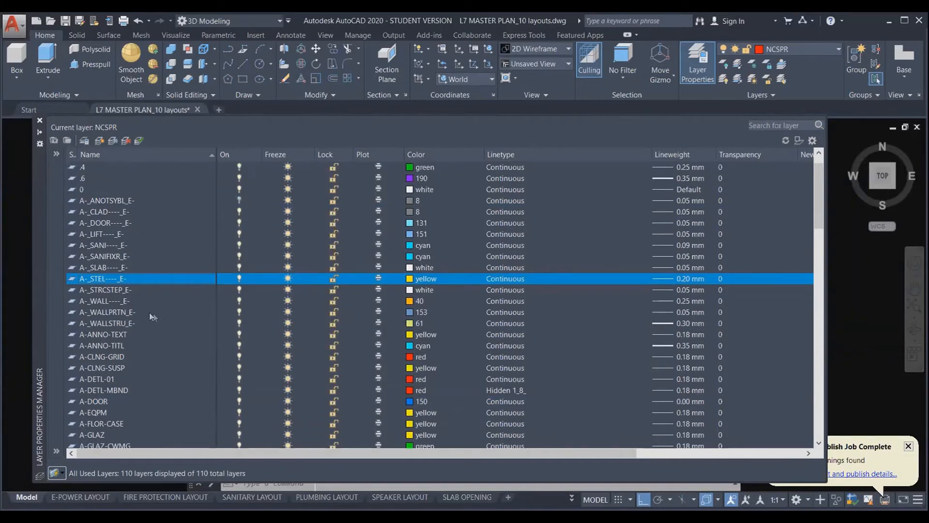
left_click(110, 313)
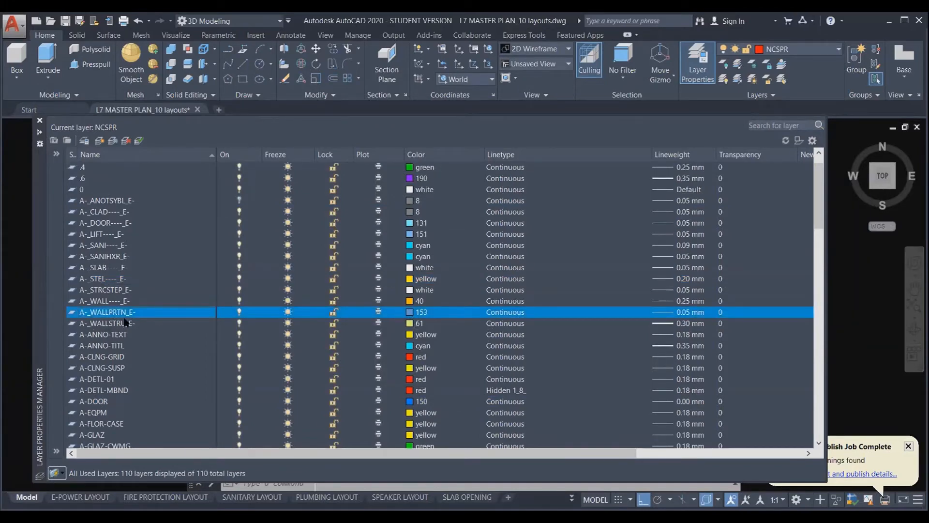
left_click(114, 317)
left_click(443, 311)
left_click(858, 238)
key("Escape")
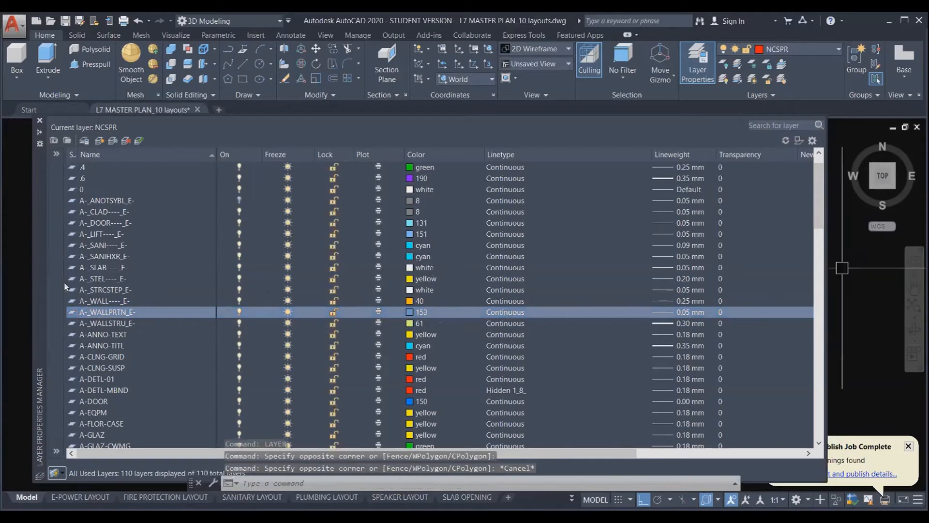
right_click(44, 305)
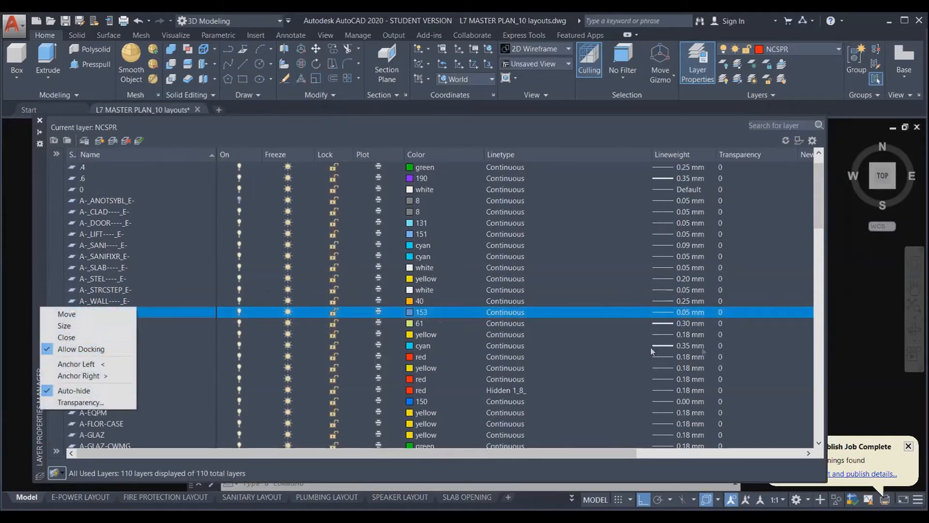
left_click(864, 357)
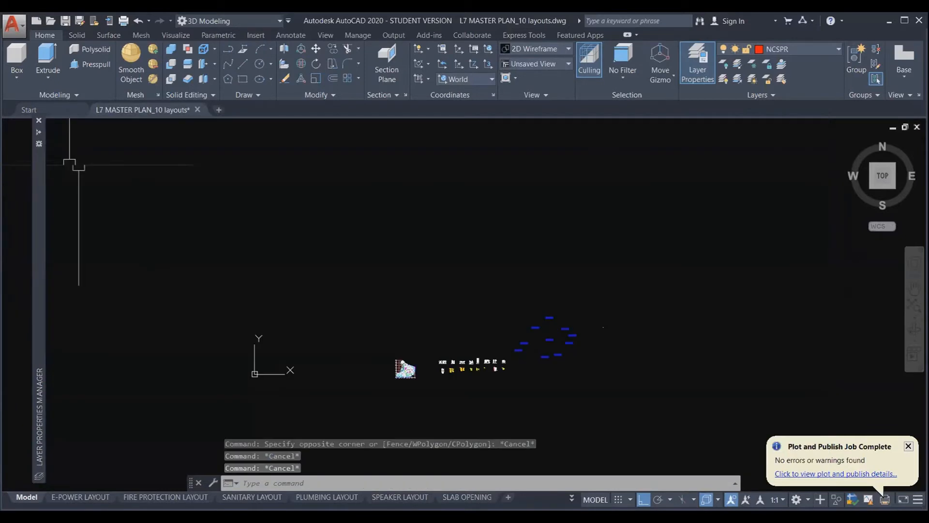
key("ctrl+p")
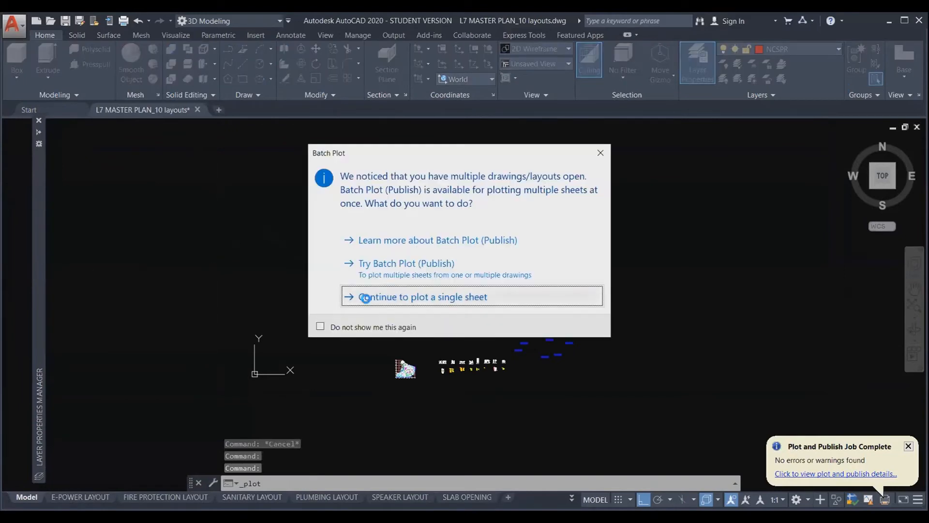
left_click(366, 297)
left_click(557, 303)
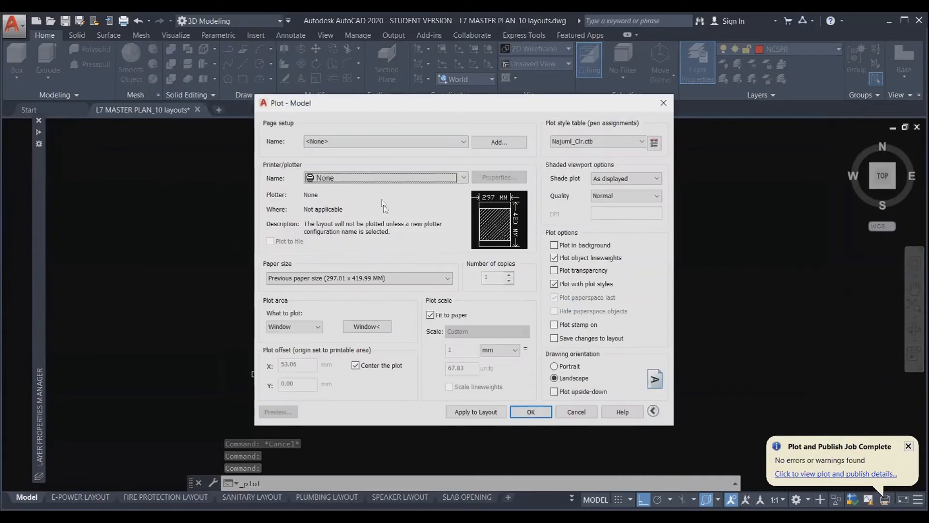
left_click(368, 143)
left_click(366, 152)
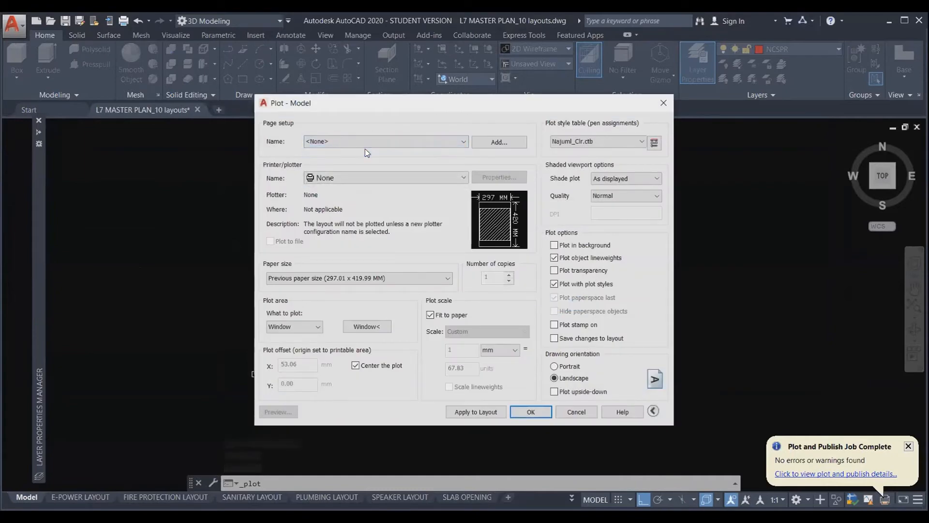
key("Escape")
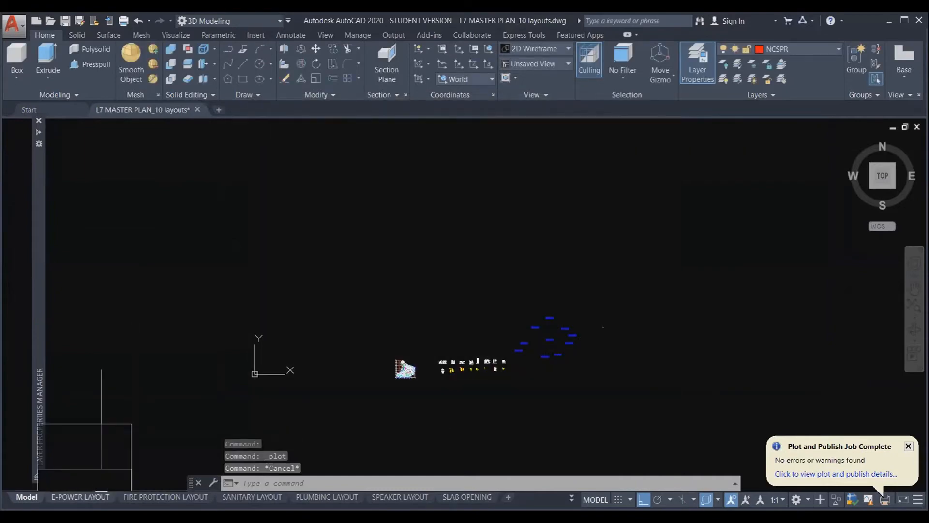
Step: Look through the E-POWER and FIRE PROTECTION layouts, and bring the SANITARY LAYOUT sheet into view
left_click(80, 497)
scroll(517, 348, "down", 6)
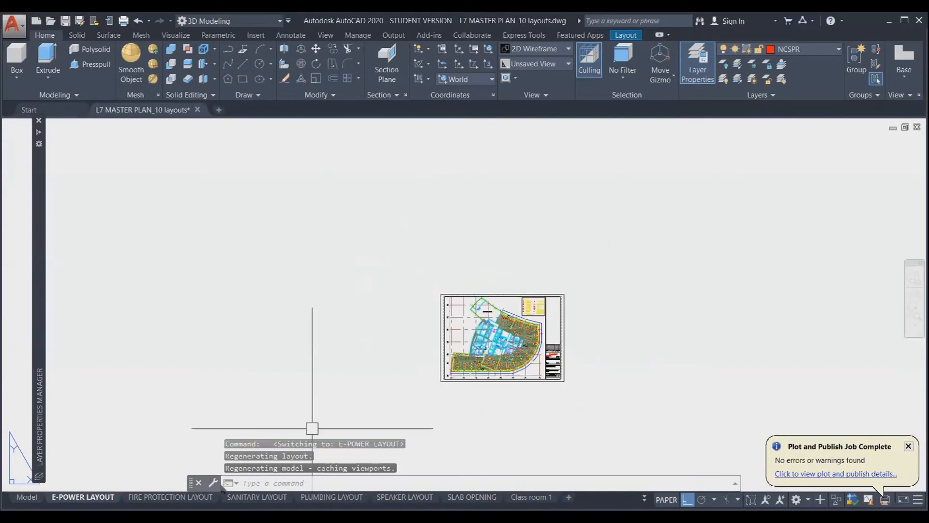
left_click(169, 497)
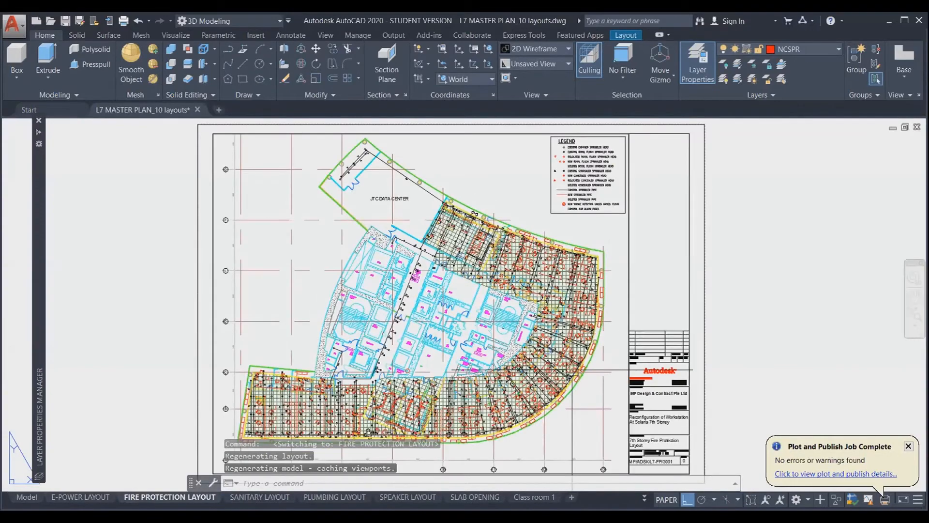
scroll(528, 342, "down", 4)
left_click(260, 497)
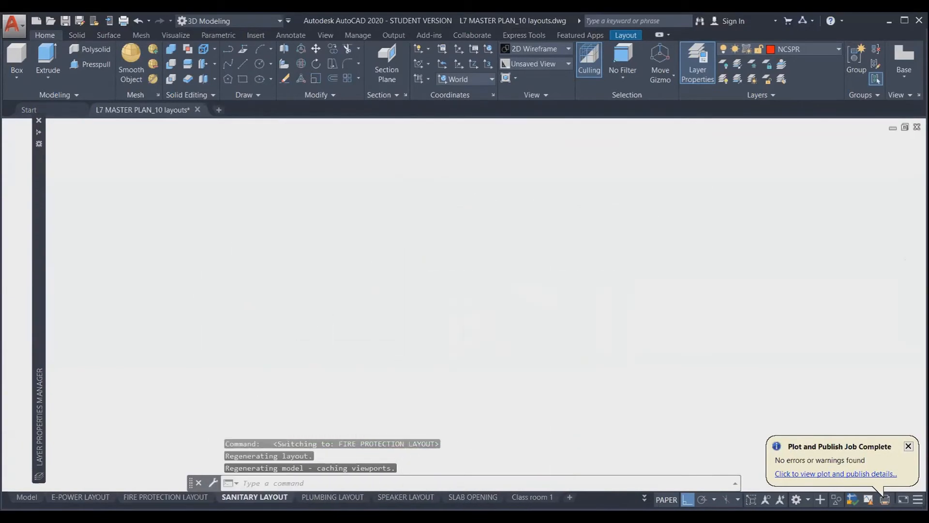
scroll(408, 377, "down", 5)
scroll(408, 377, "down", 2)
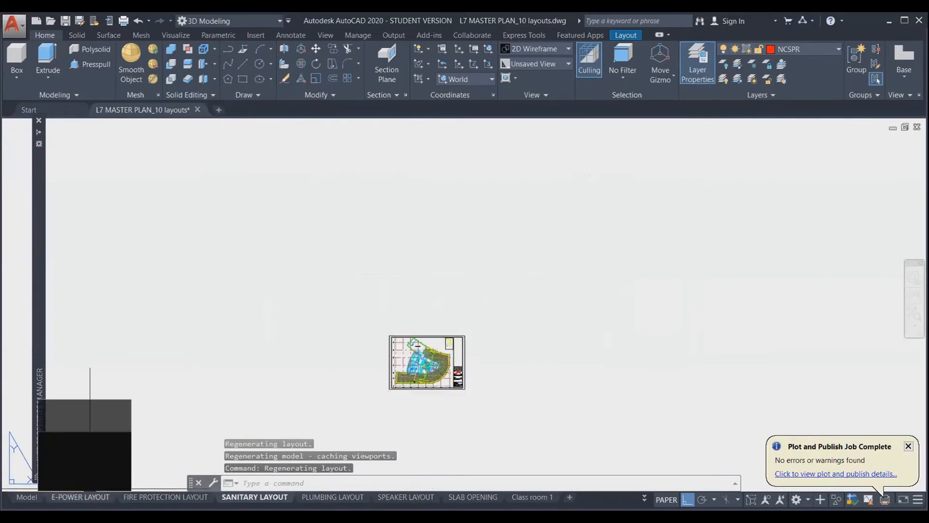
key("Escape")
key("Escape")
scroll(554, 371, "up", 4)
scroll(554, 370, "up", 4)
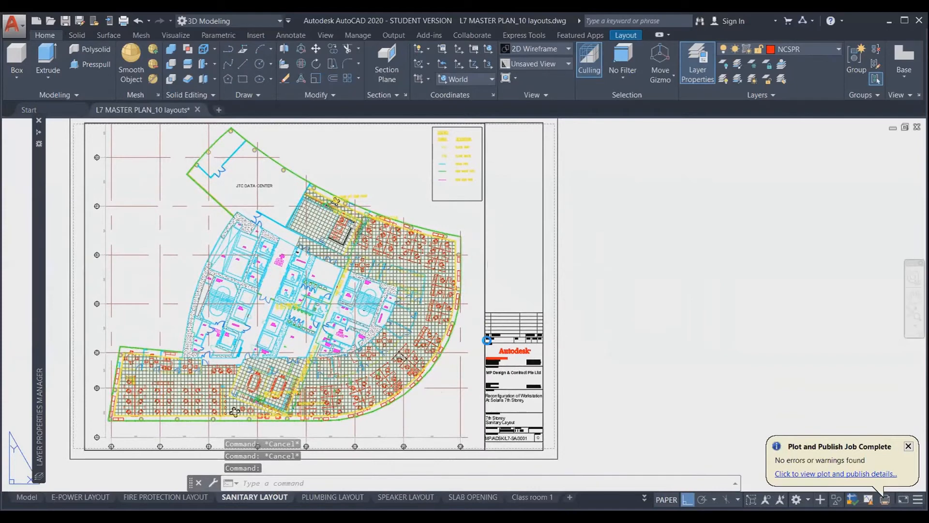
Step: Set up a single-sheet plot of the sanitary layout with the previous plot settings and the custom plot style table ending in _Clr.ctb
key("ctrl+p")
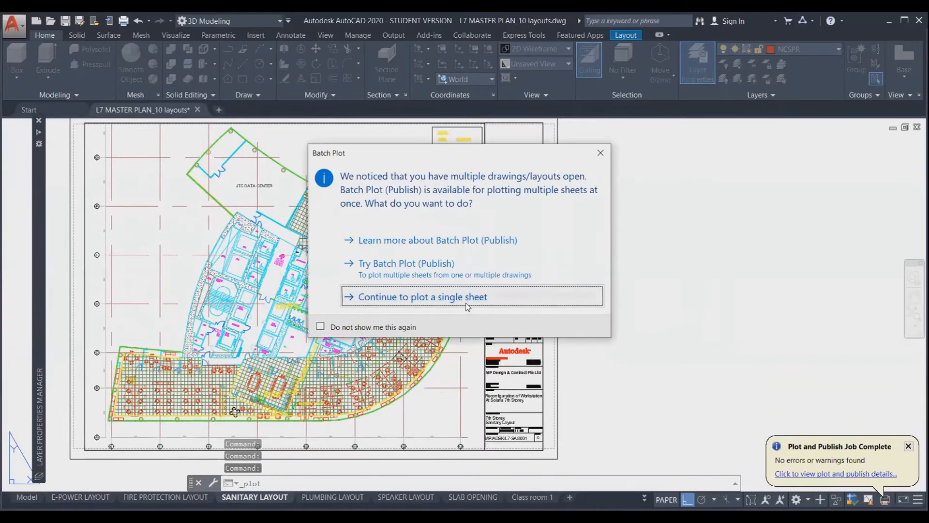
left_click(467, 306)
left_click(363, 142)
left_click(362, 162)
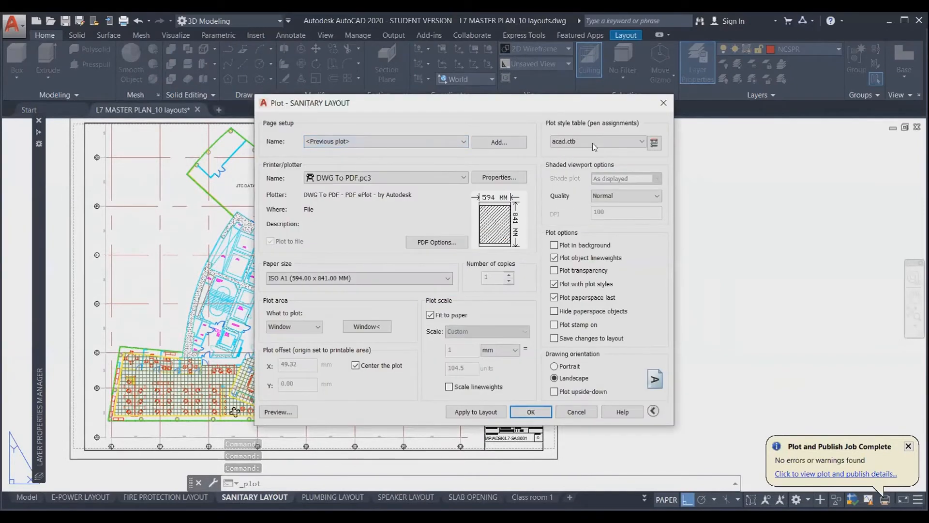
left_click(612, 141)
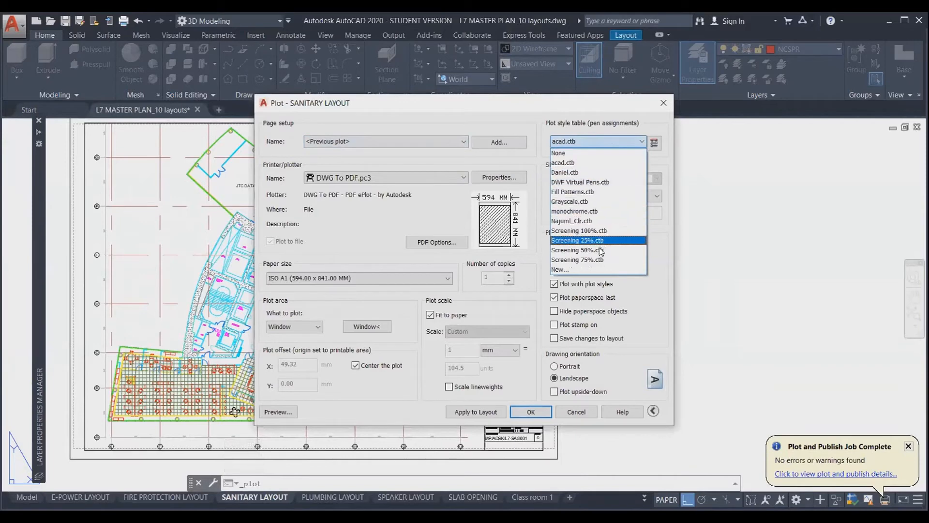
left_click(599, 221)
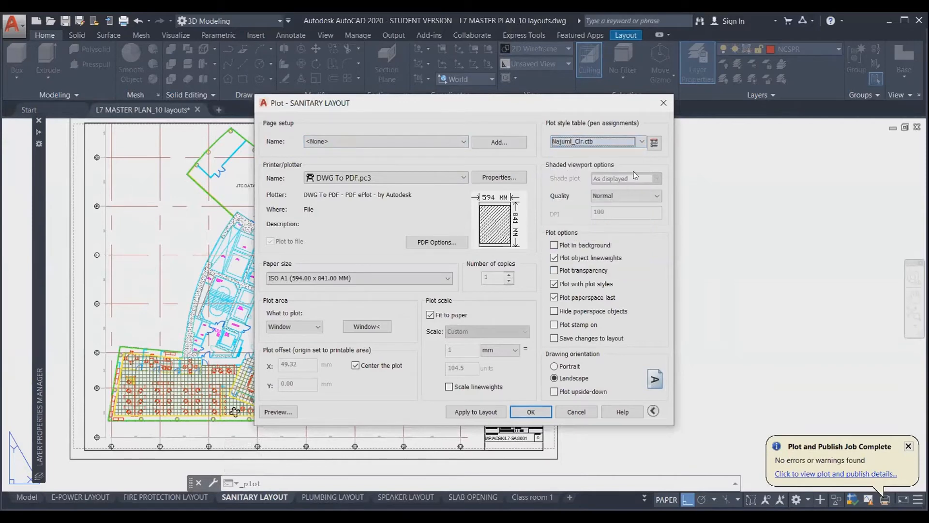
Step: Edit the plot style table so that Color 153 plots in red, and save the table
left_click(655, 143)
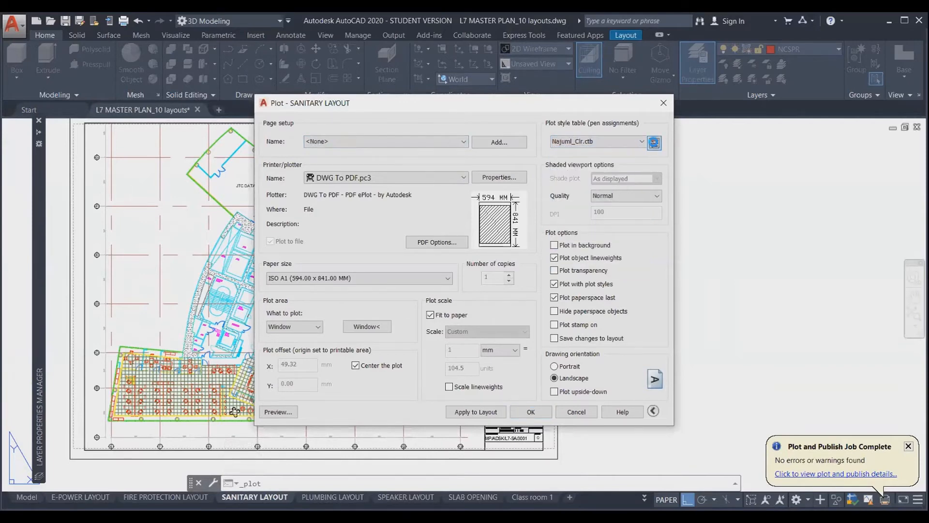
left_click_drag(442, 174, 440, 238)
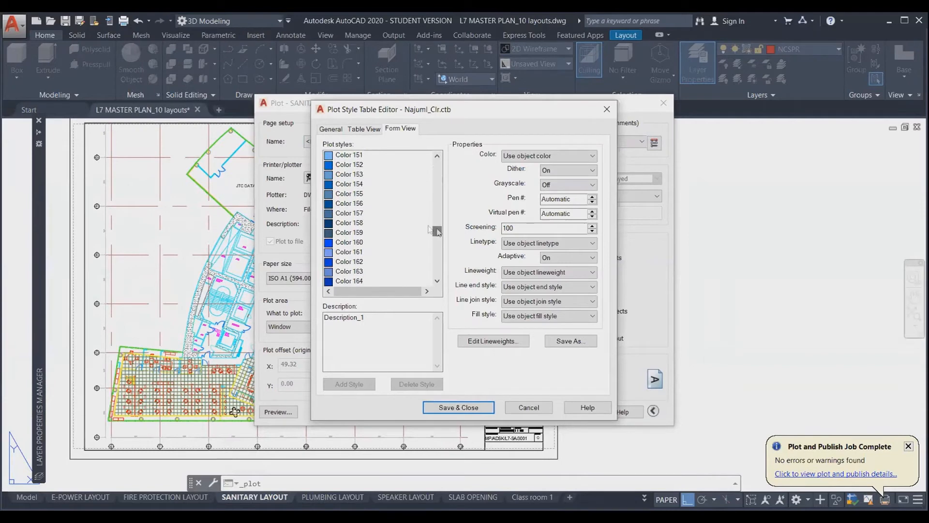
left_click(352, 175)
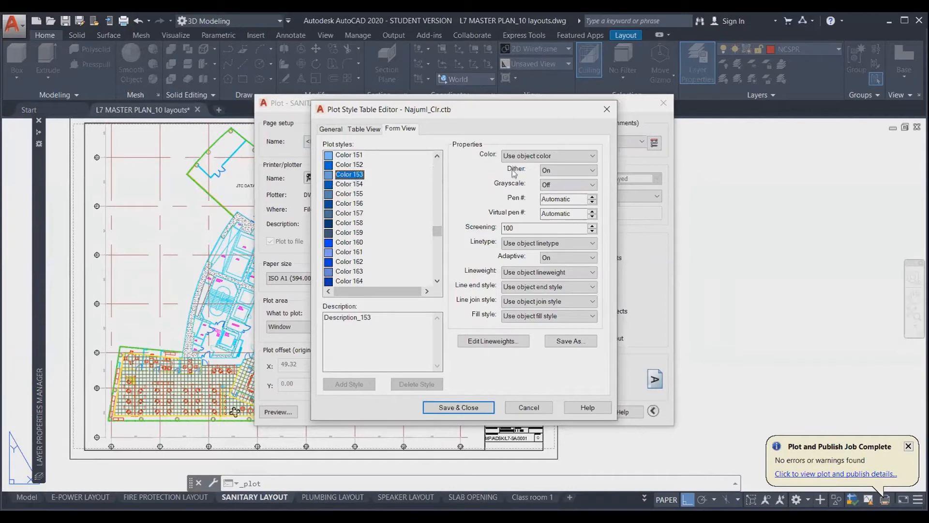
left_click(561, 160)
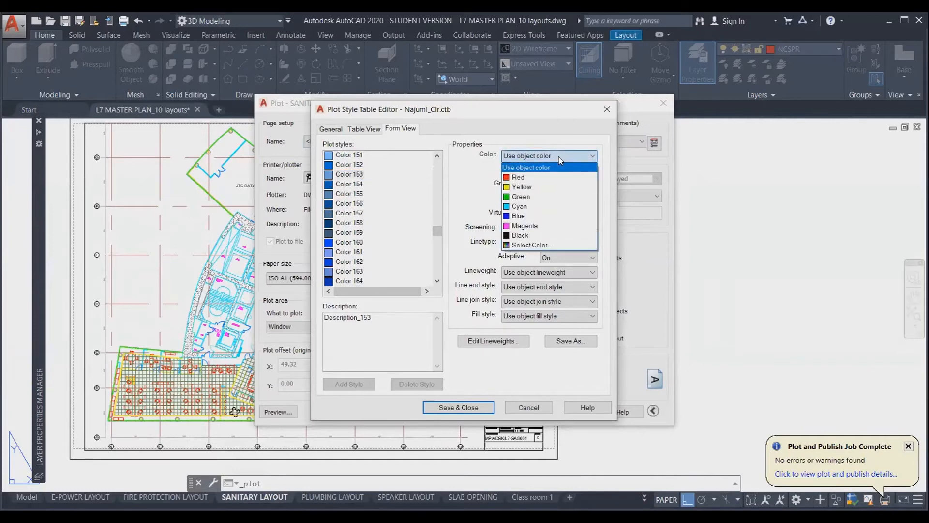
left_click(532, 245)
left_click(491, 150)
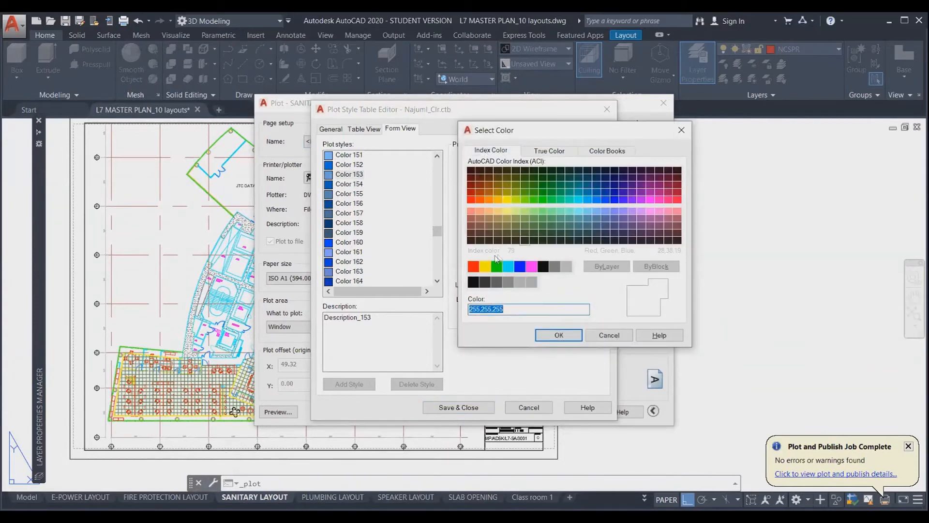
left_click(473, 266)
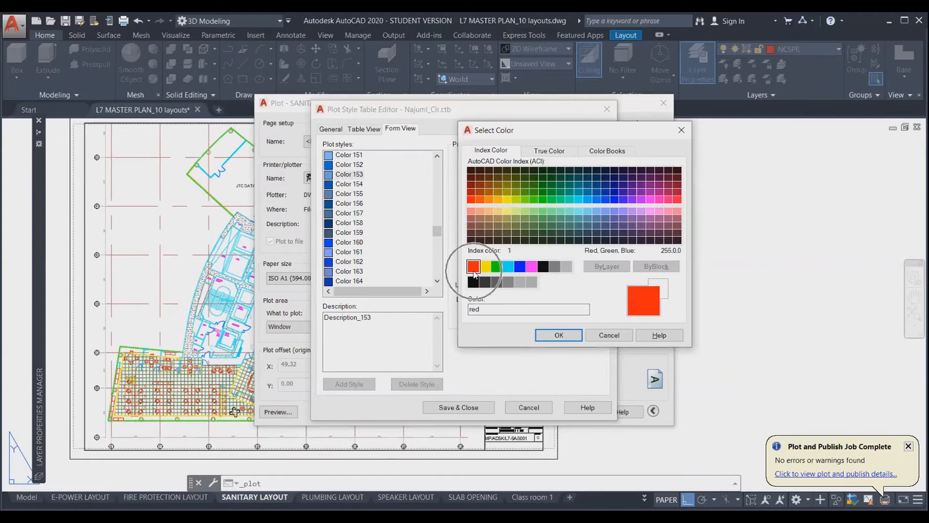
left_click(558, 335)
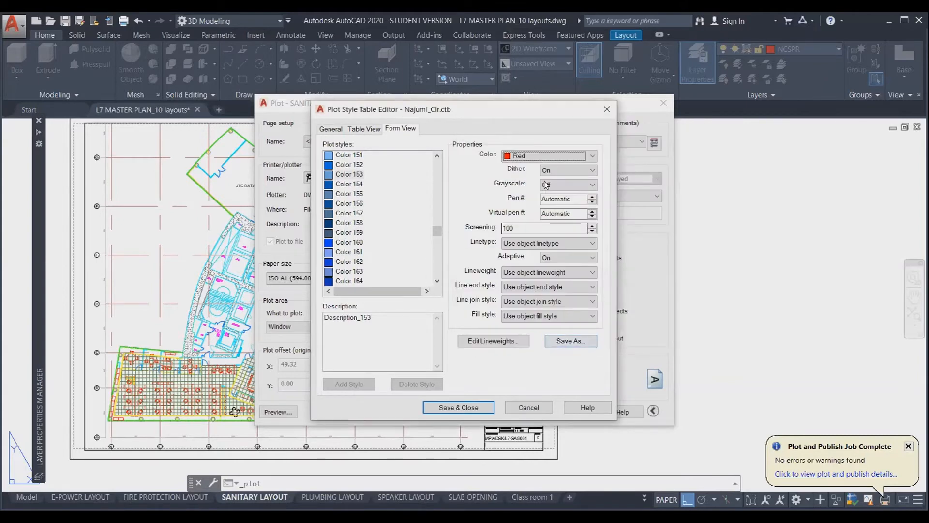
left_click(460, 406)
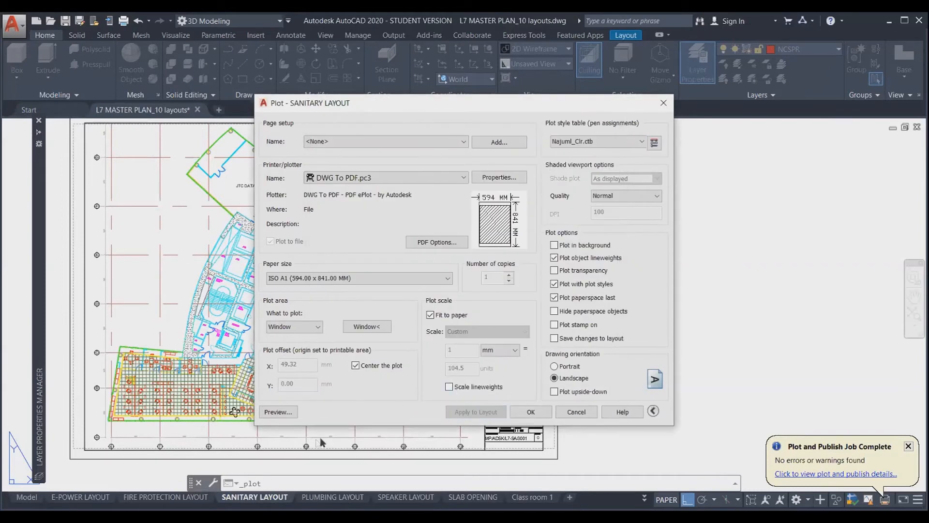
Step: Preview the sanitary layout plot and close the preview
left_click(279, 412)
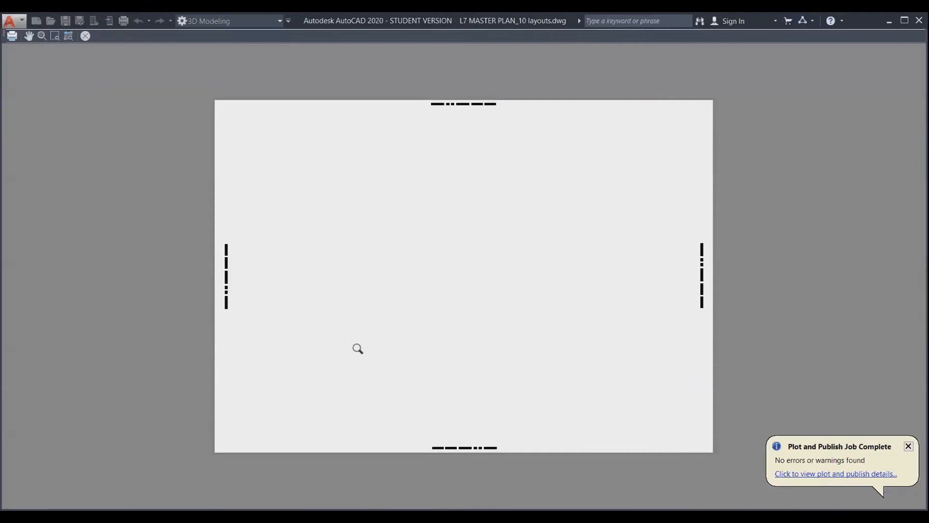
scroll(358, 349, "up", 5)
key("Escape")
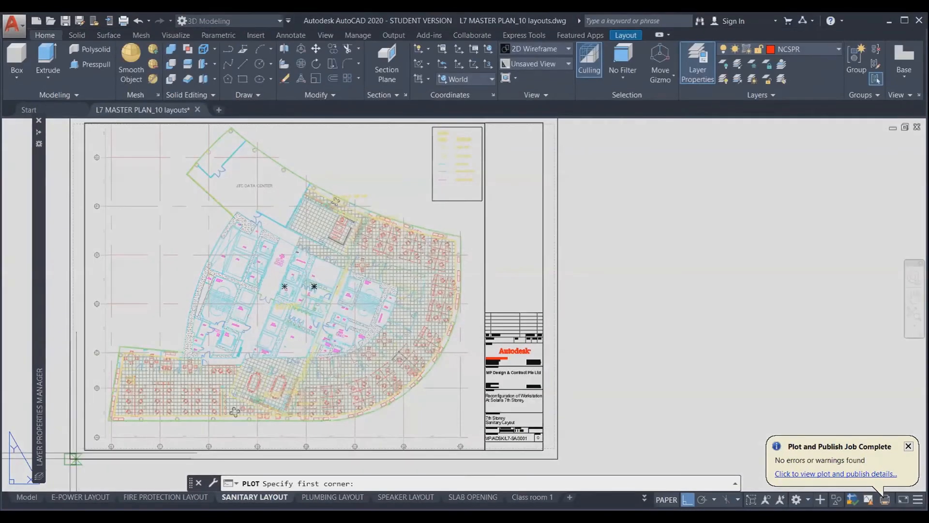
Step: Redefine the plot window by picking opposite corners of the sanitary sheet's outer frame
left_click(71, 459)
middle_click_drag(416, 148, 507, 326)
scroll(508, 326, "down", 2)
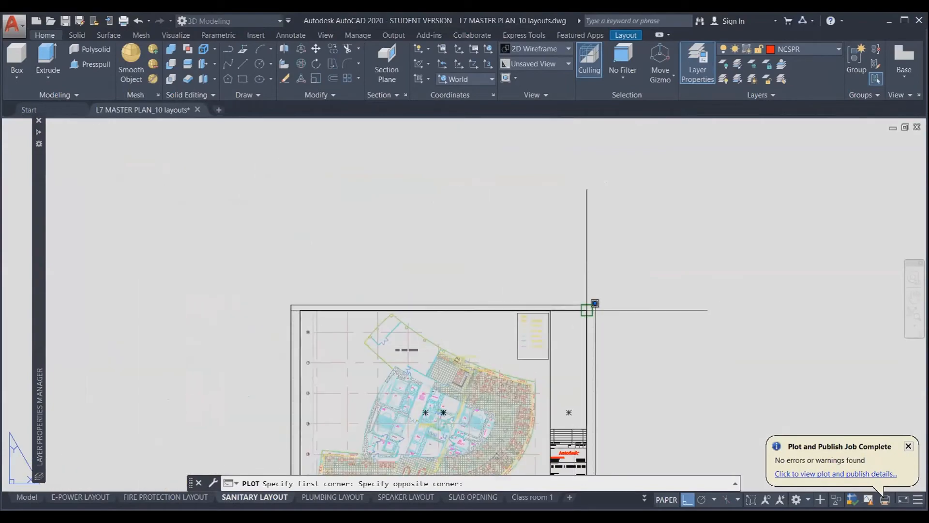
left_click(596, 304)
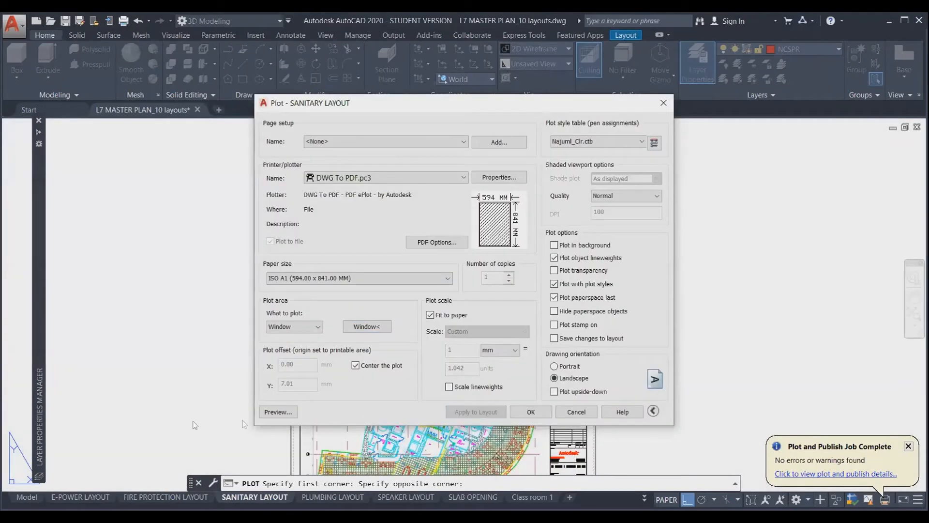
Step: Preview the plot again and examine the line colors around the enclosed offices, the lift lobby and the walls near the data center
left_click(278, 412)
scroll(436, 358, "up", 5)
scroll(465, 366, "down", 3)
scroll(326, 312, "up", 3)
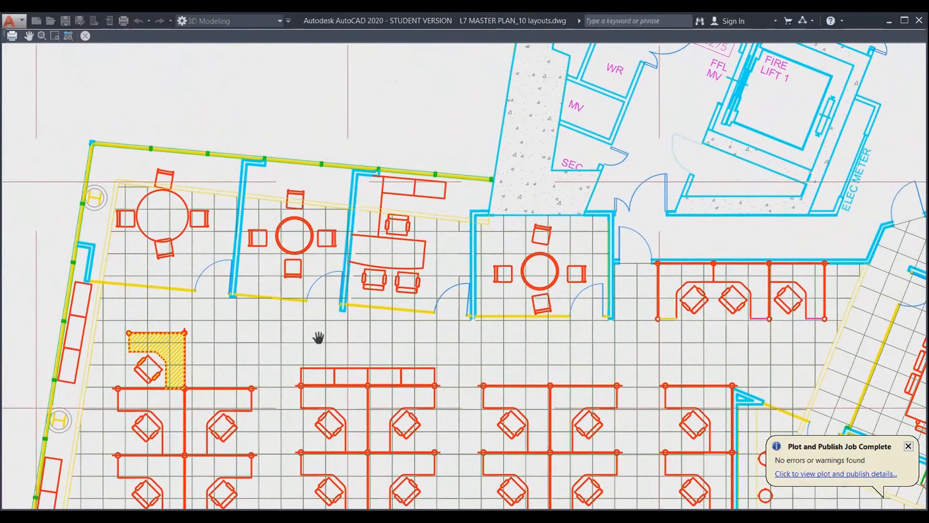
scroll(319, 338, "down", 5)
scroll(450, 141, "up", 8)
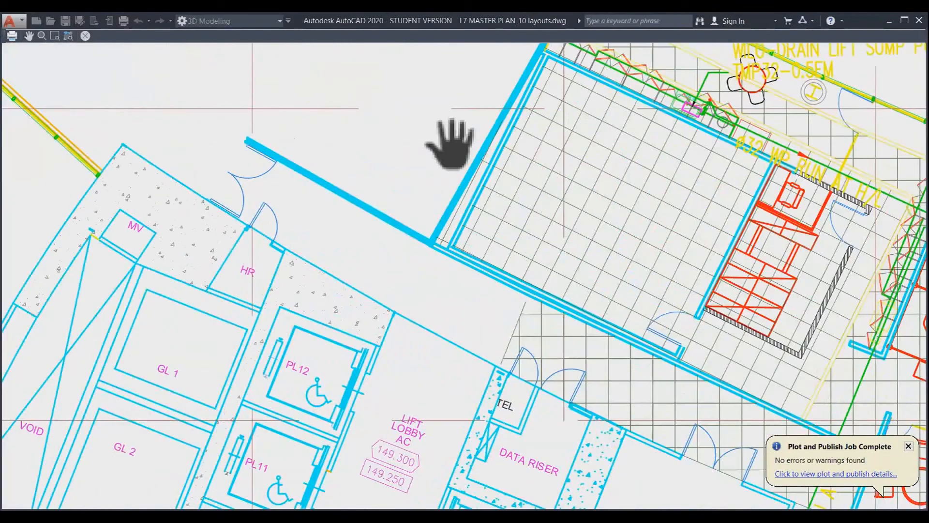
left_click_drag(550, 284, 434, 284)
scroll(500, 162, "up", 2)
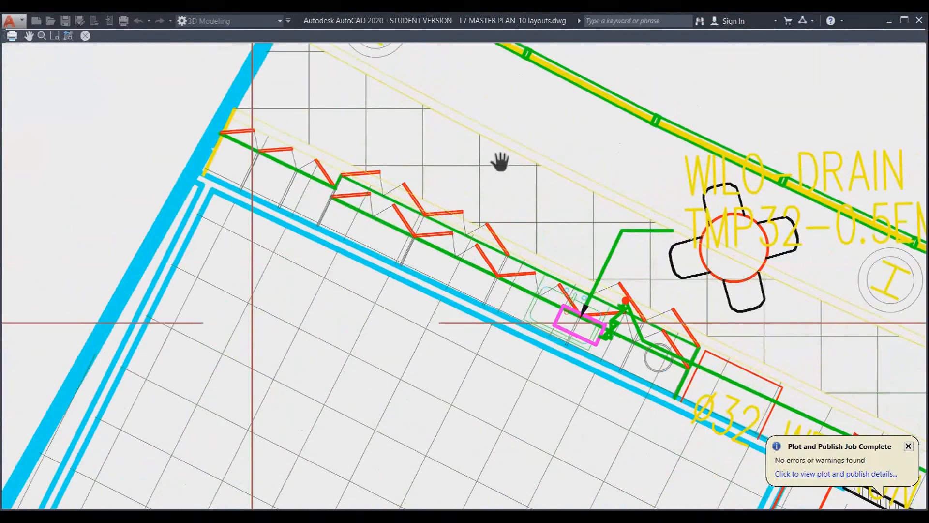
scroll(500, 162, "down", 6)
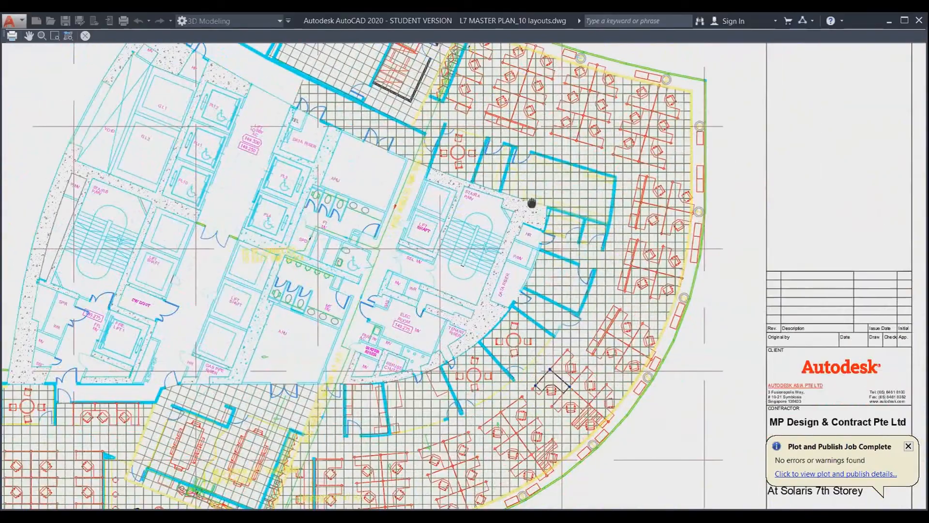
Step: Examine the wall and workstation colors along the curved side of the plan in the preview, and leave the plot
scroll(643, 337, "up", 4)
left_click_drag(611, 348, 759, 195)
scroll(760, 195, "down", 2)
left_click_drag(321, 347, 492, 257)
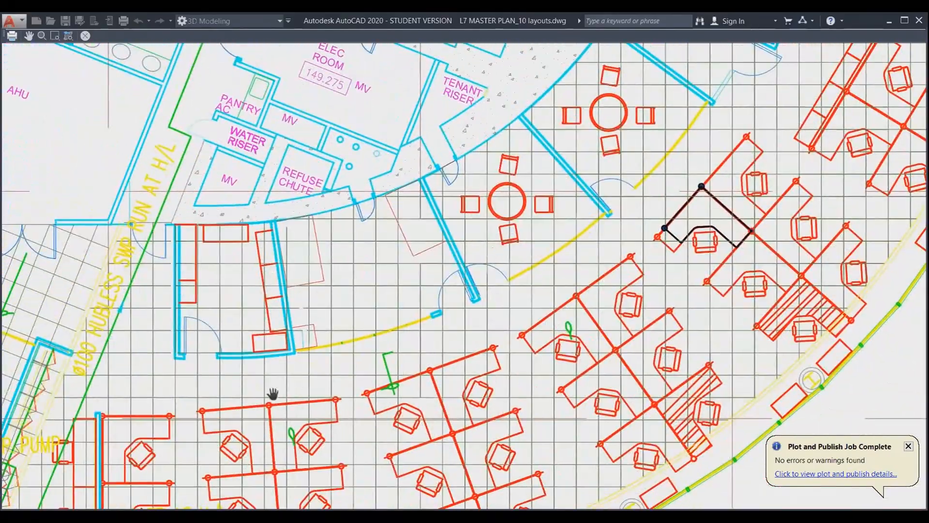
left_click_drag(271, 394, 333, 383)
scroll(315, 302, "up", 4)
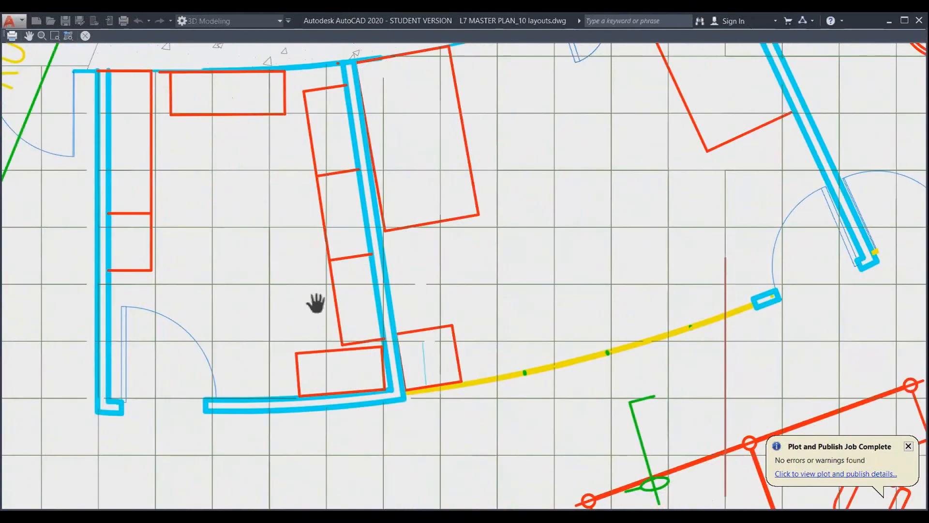
scroll(316, 304, "down", 5)
left_click_drag(378, 332, 397, 265)
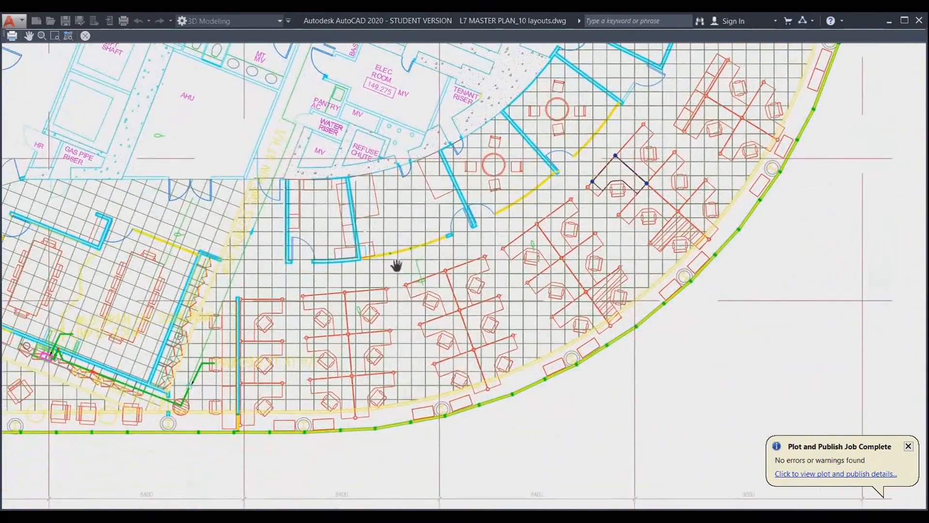
key("Escape")
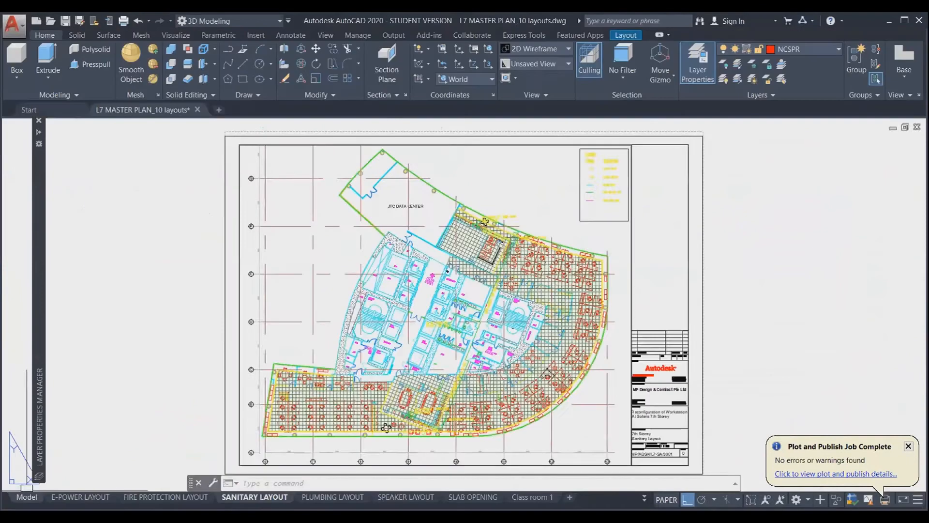
Step: Switch to model space, select a wall line near the 75 CMH label and check its layer and color
left_click(26, 497)
scroll(498, 301, "up", 8)
middle_click_drag(498, 304, 303, 201)
scroll(426, 402, "down", 2)
middle_click_drag(426, 401, 237, 124)
scroll(338, 257, "up", 2)
middle_click_drag(339, 257, 778, 208)
middle_click_drag(271, 300, 600, 330)
mouse_move(546, 119)
middle_mouse_down()
mouse_move(412, 346)
mouse_move(371, 467)
middle_mouse_up()
middle_click_drag(428, 163, 420, 325)
scroll(420, 245, "up", 4)
middle_click_drag(421, 244, 409, 302)
left_click(424, 297)
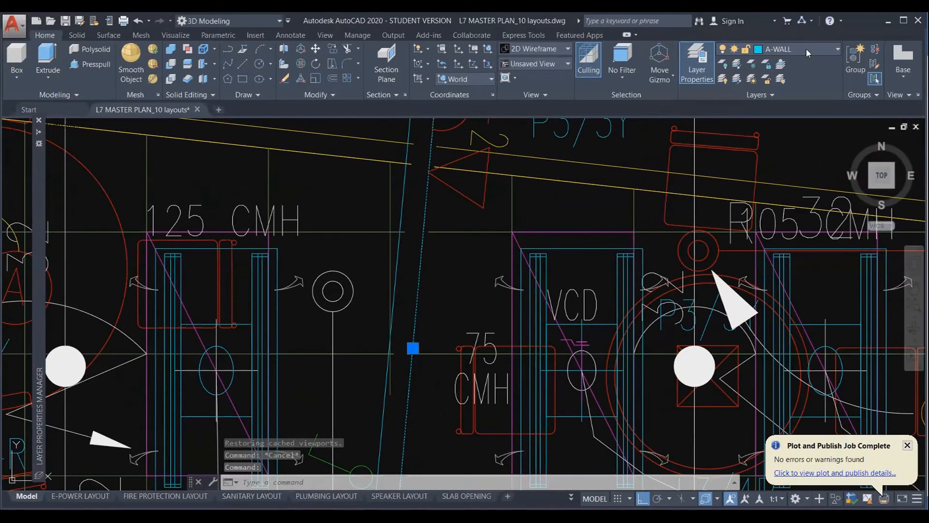
left_click(805, 49)
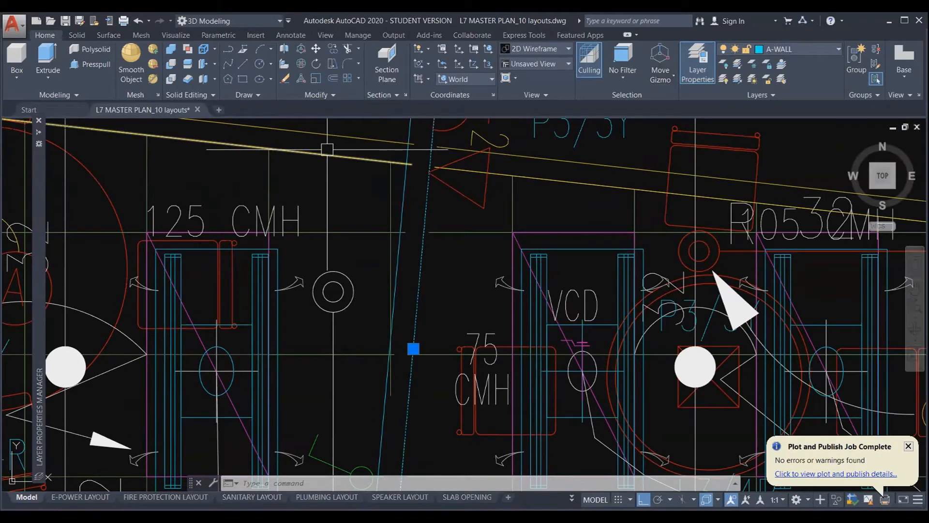
type("plot")
key("Return")
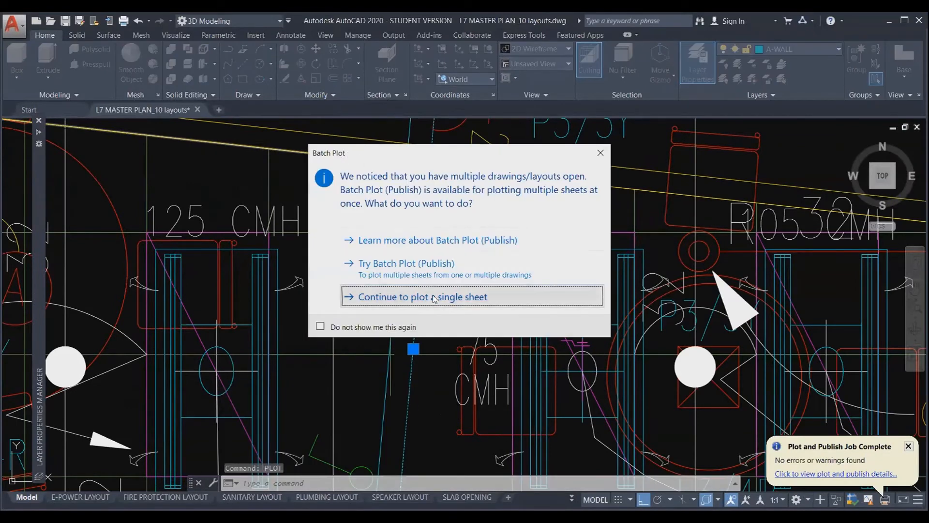
left_click(434, 299)
left_click(561, 304)
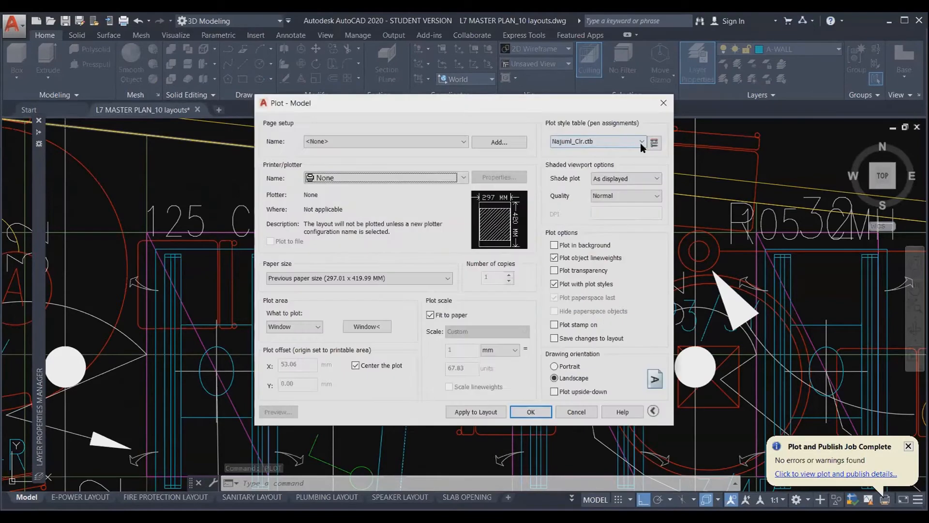
left_click(615, 142)
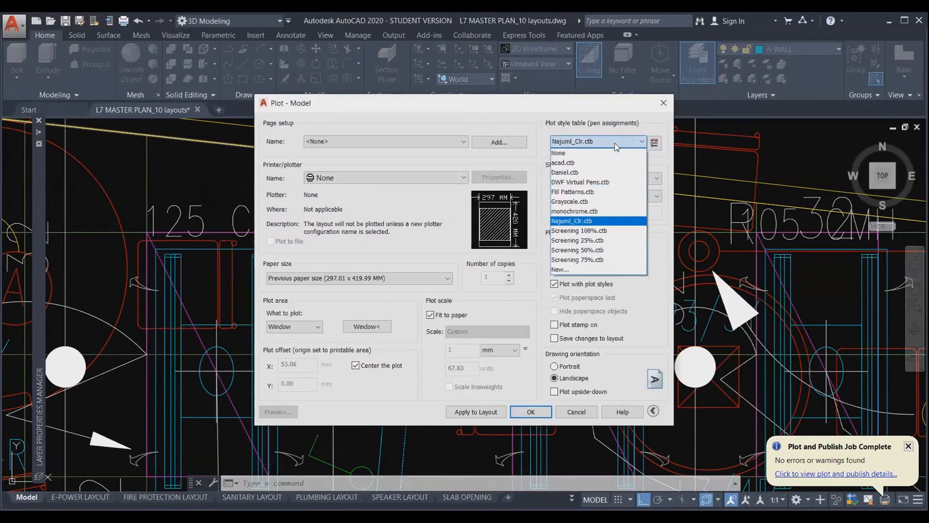
key("Escape")
key("Escape")
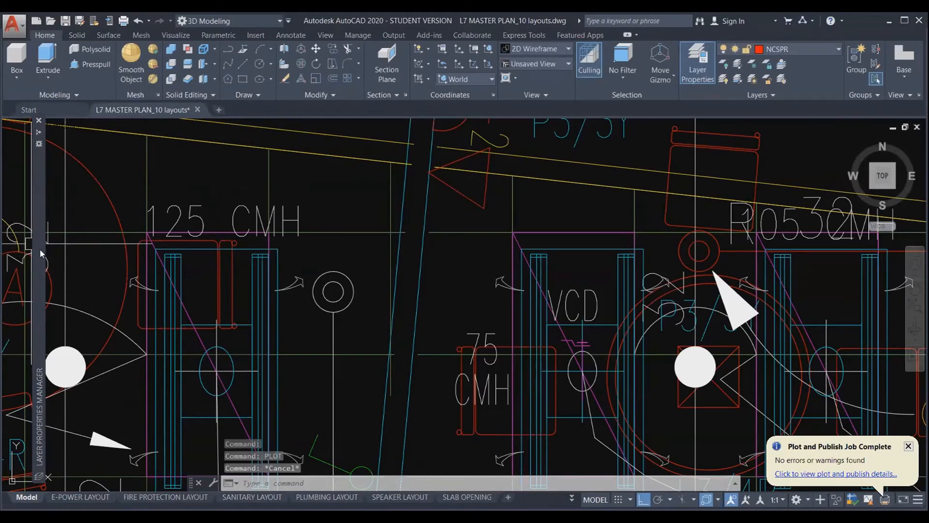
Step: Find the A-WALL layer in the layer list and check its assigned color
mouse_move(39, 248)
scroll(109, 279, "up", 5)
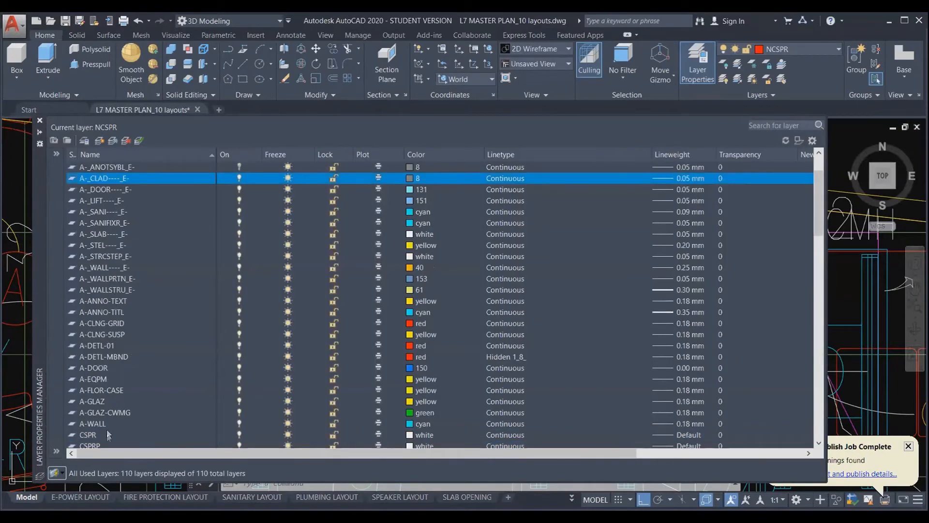
left_click(107, 425)
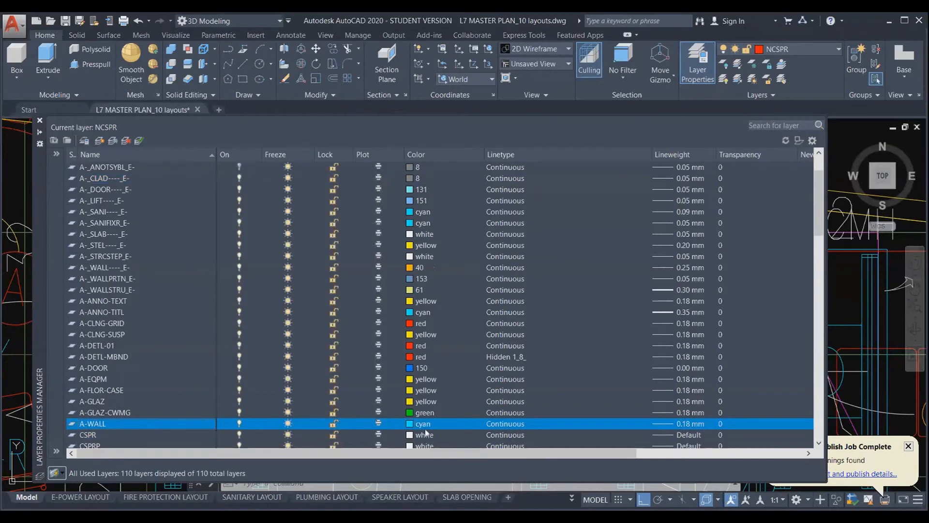
scroll(426, 432, "down", 1)
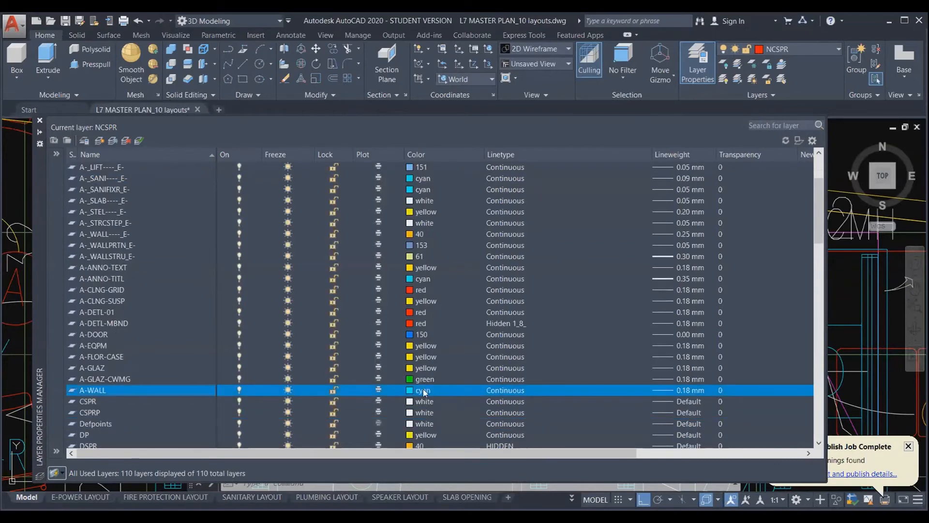
key("ctrl")
key("ctrl")
key("ctrl")
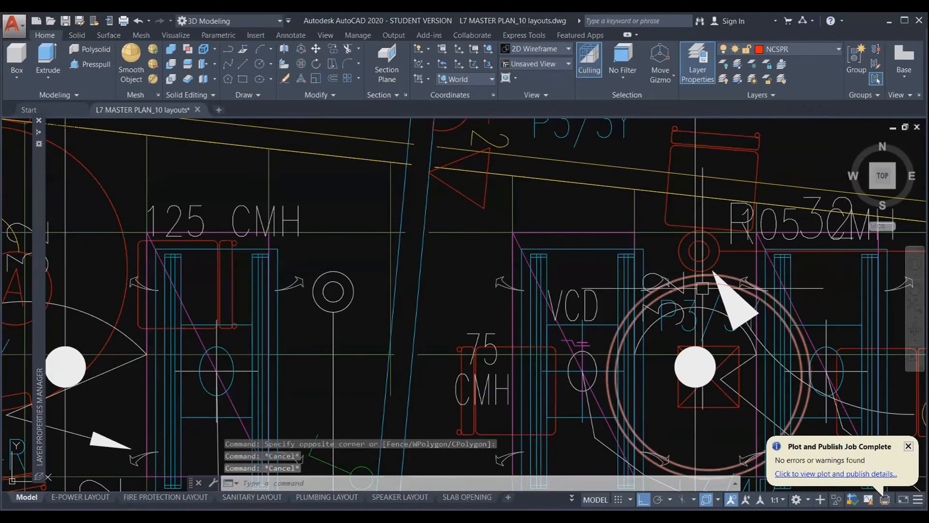
type("PLOT")
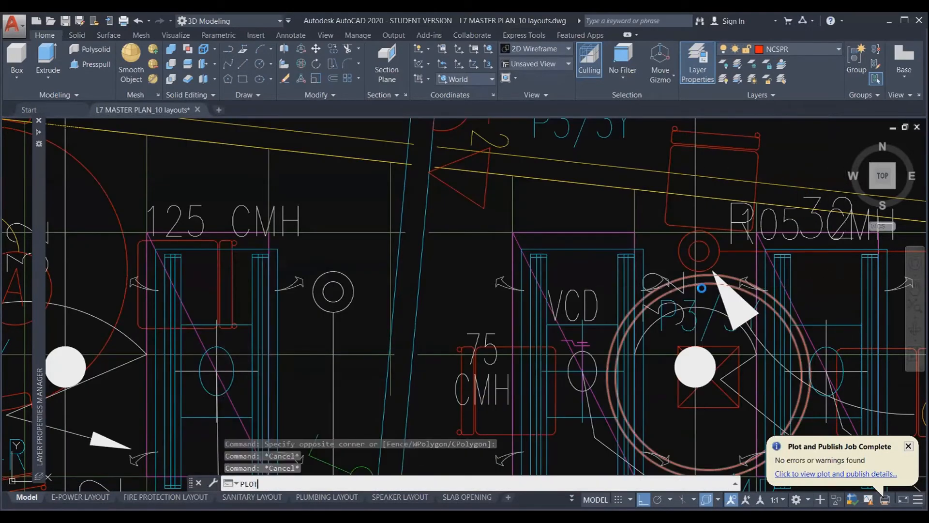
key("Return")
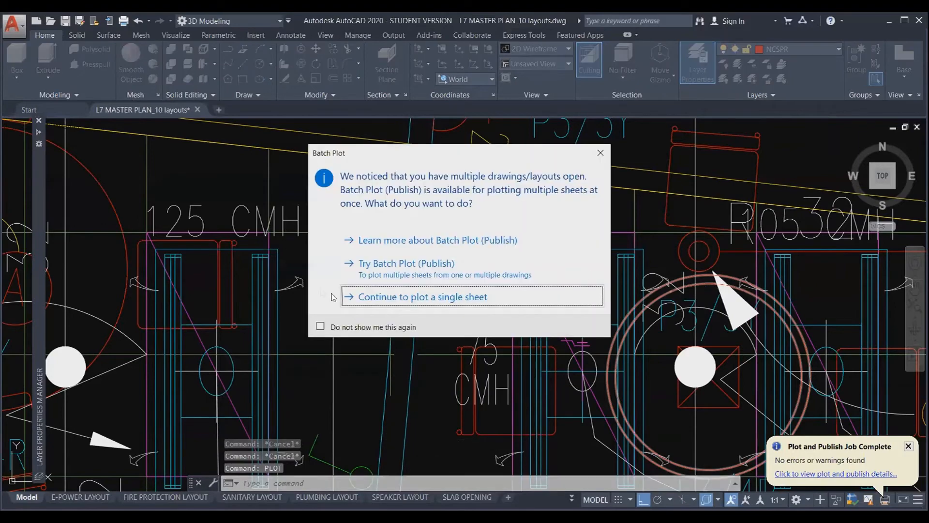
left_click(385, 297)
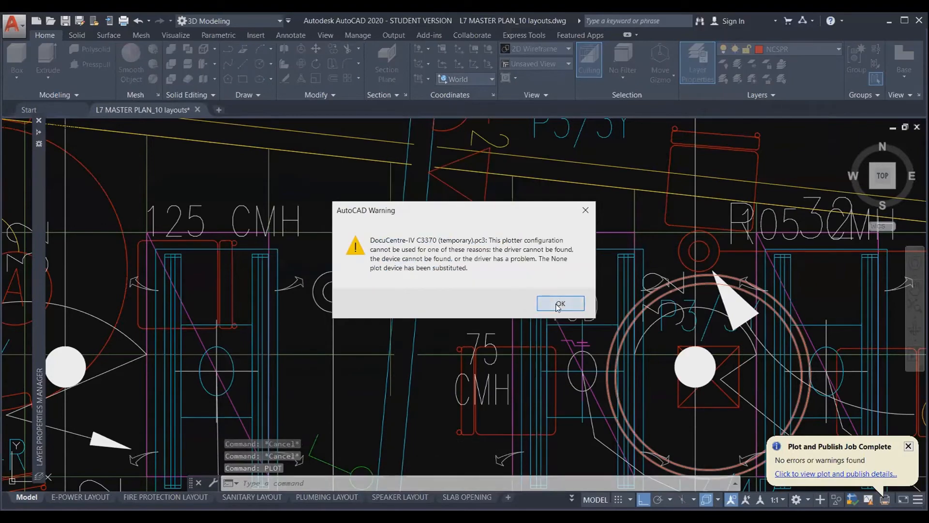
left_click(556, 304)
left_click(384, 178)
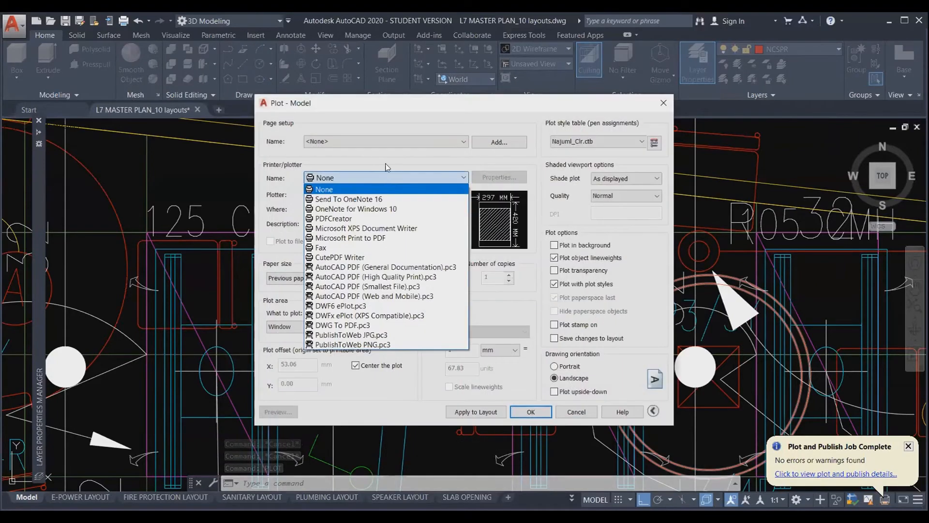
left_click(387, 140)
left_click(388, 140)
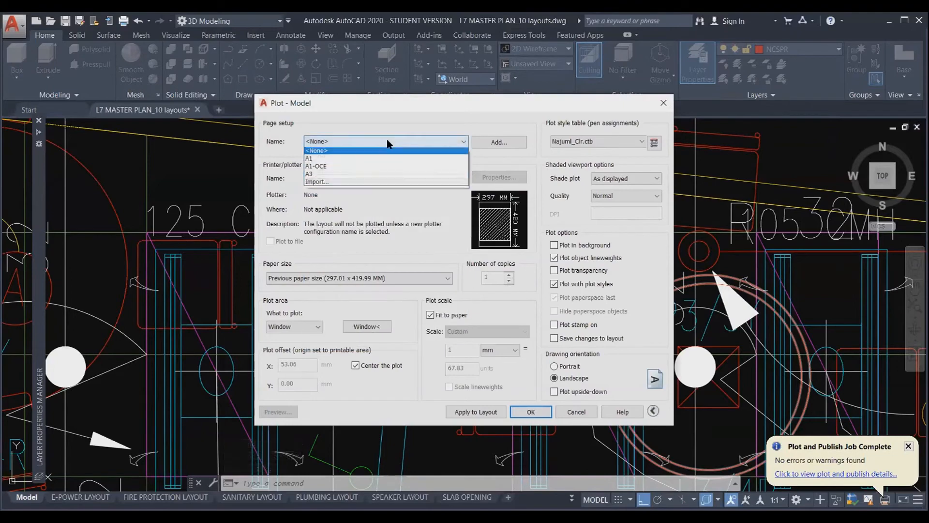
left_click(373, 154)
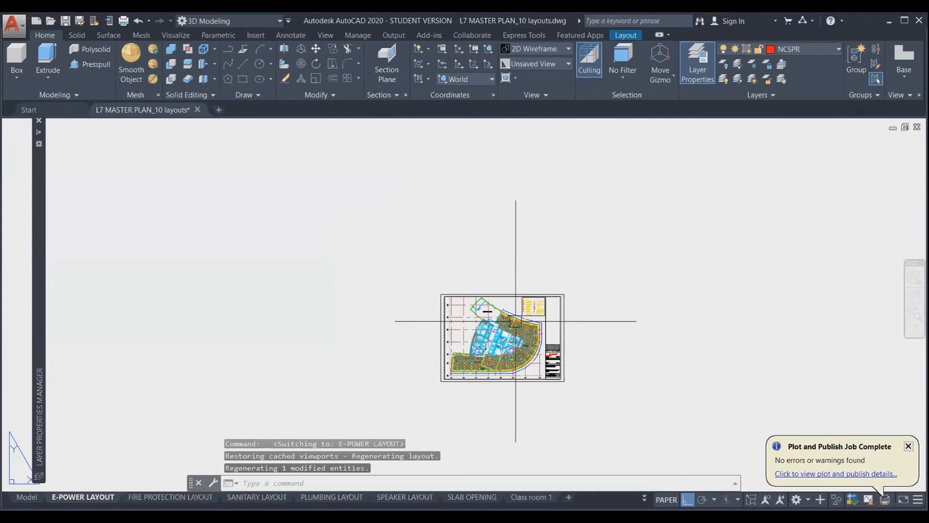
Step: Start a single-sheet plot of E-POWER LAYOUT, set Color 4 in Najuml_Clr.ctb to Red, save the table and apply the settings to the layout
key("ctrl+p")
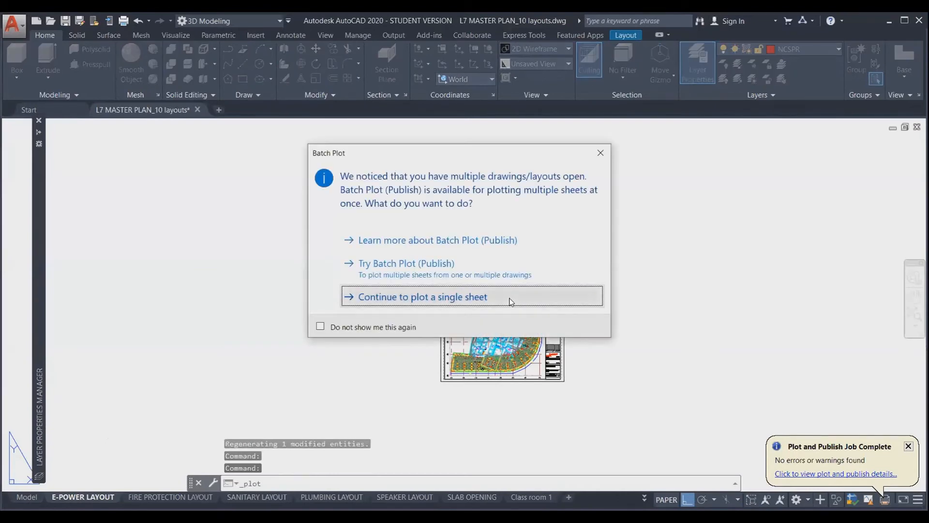
left_click(512, 302)
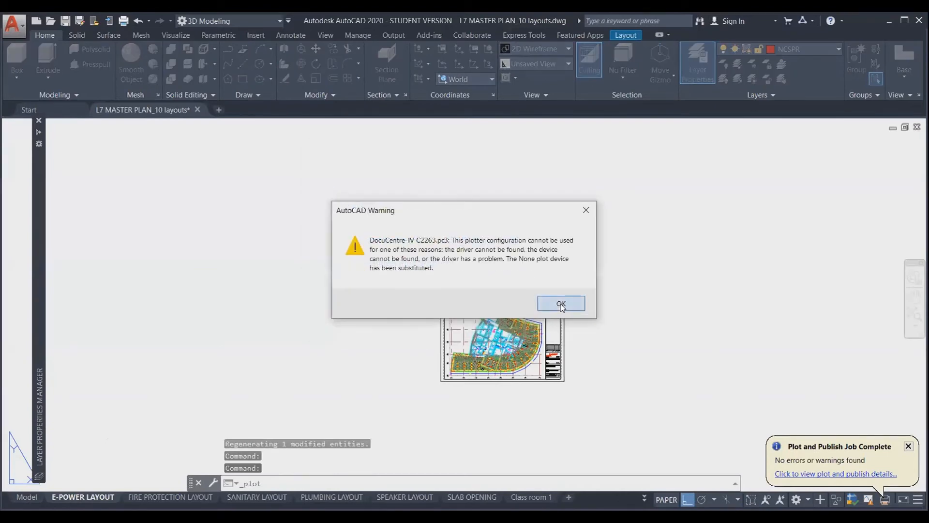
left_click(561, 304)
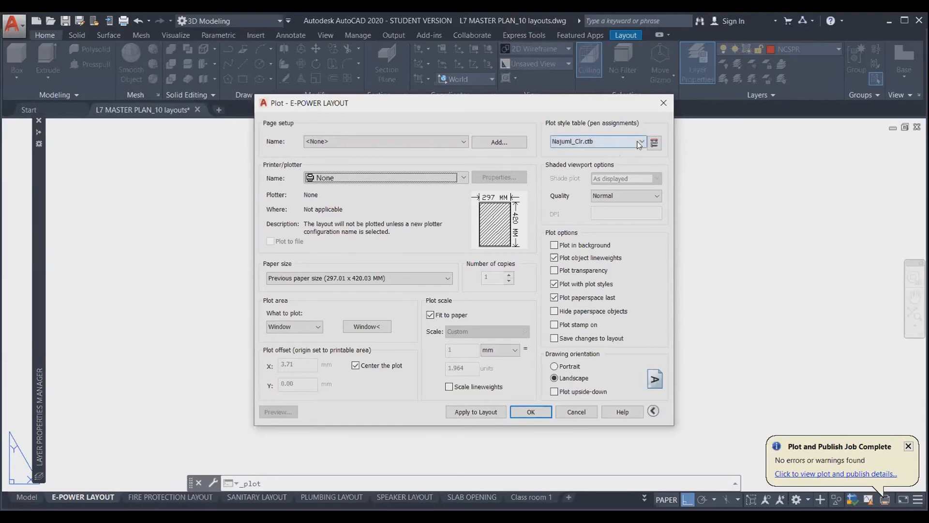
left_click(654, 142)
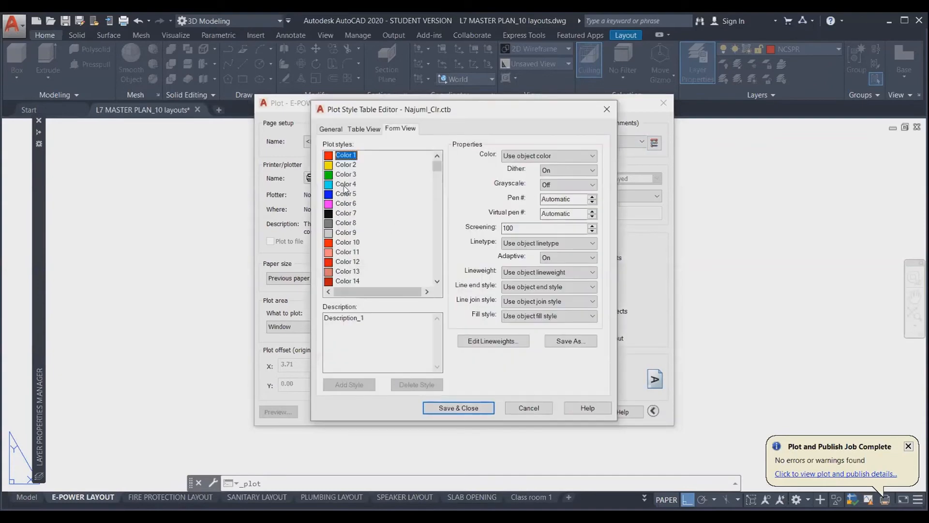
left_click(346, 186)
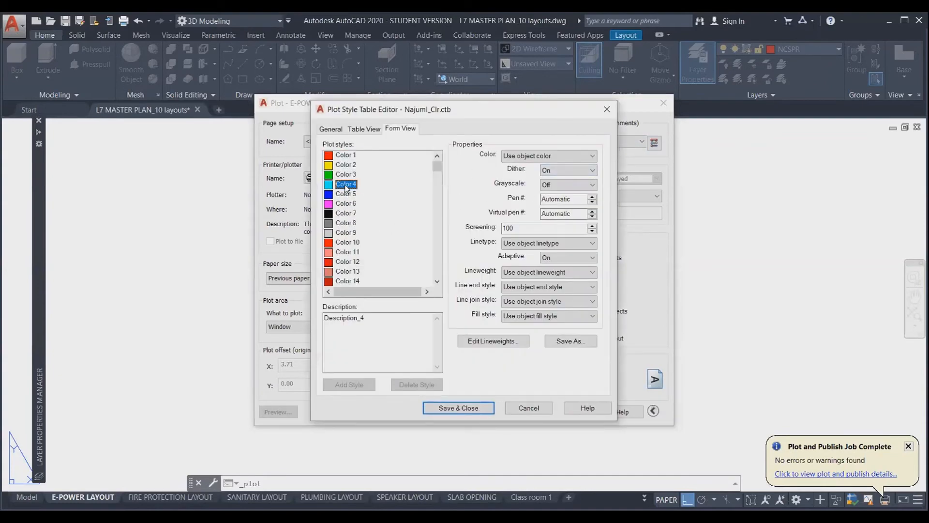
left_click(567, 157)
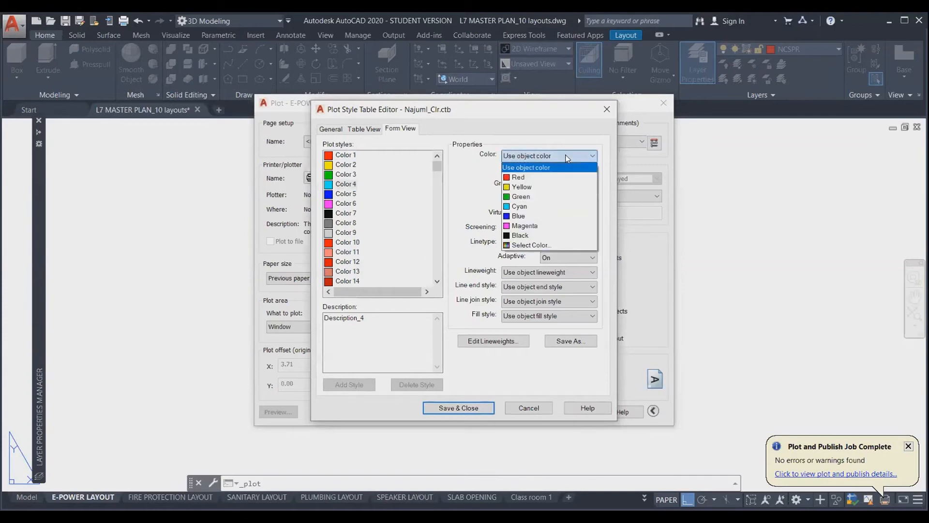
left_click(540, 178)
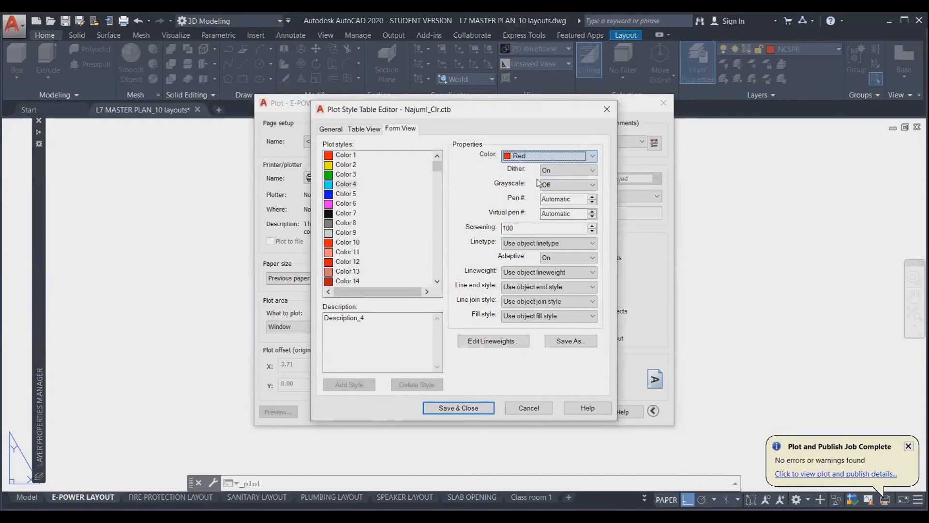
left_click(466, 409)
left_click(493, 412)
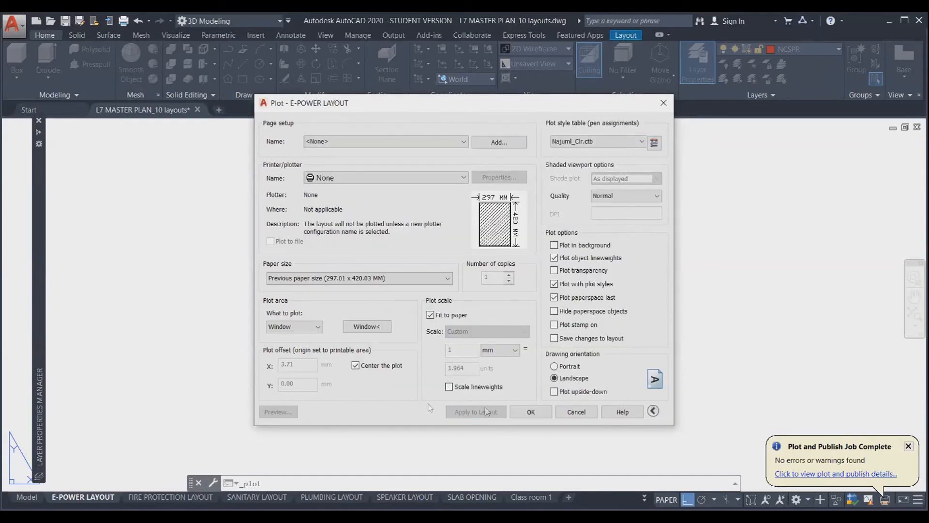
Step: Load the previous plot's page setup and define the plot window from opposite corners of the E-POWER sheet's outer frame
left_click(370, 142)
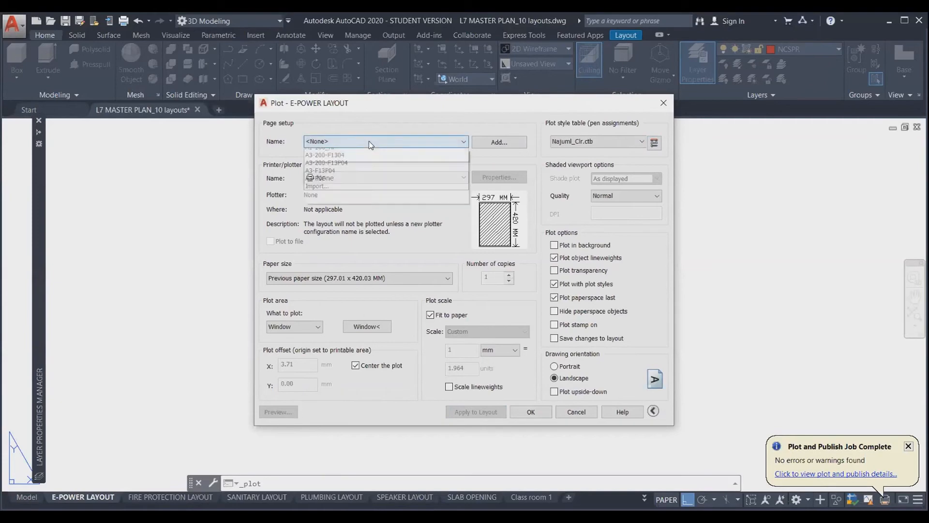
left_click(361, 160)
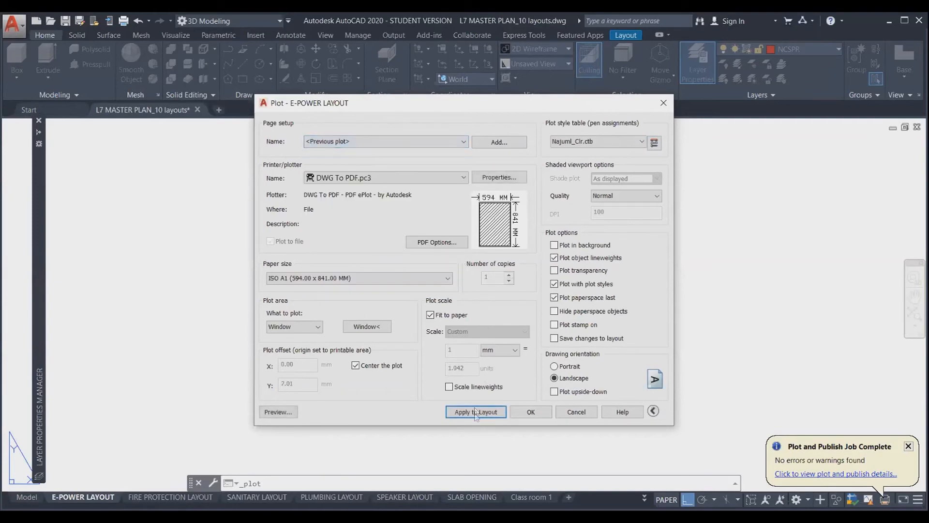
left_click(366, 327)
left_click(440, 380)
left_click(564, 293)
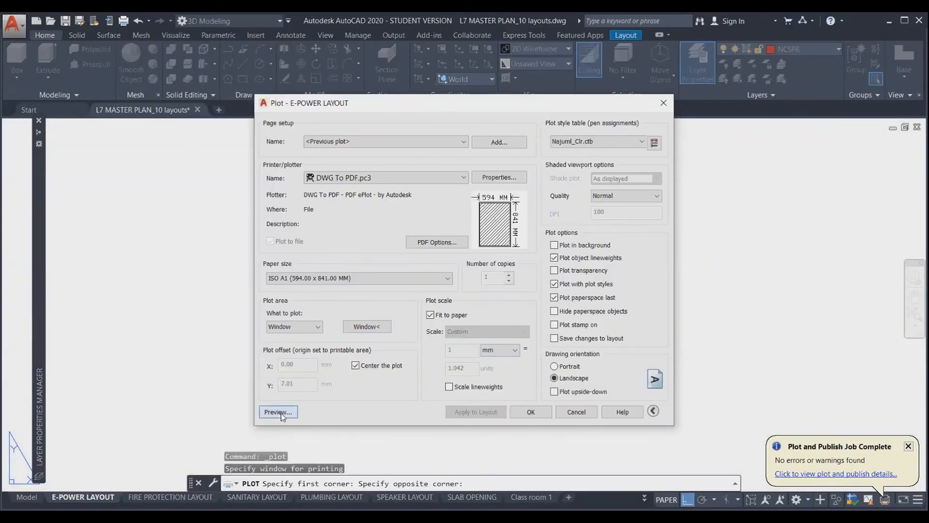
Step: Preview the E-POWER plot, examine the printed color of the office partition walls near grid C, and leave the plot
left_click(279, 412)
scroll(325, 409, "up", 6)
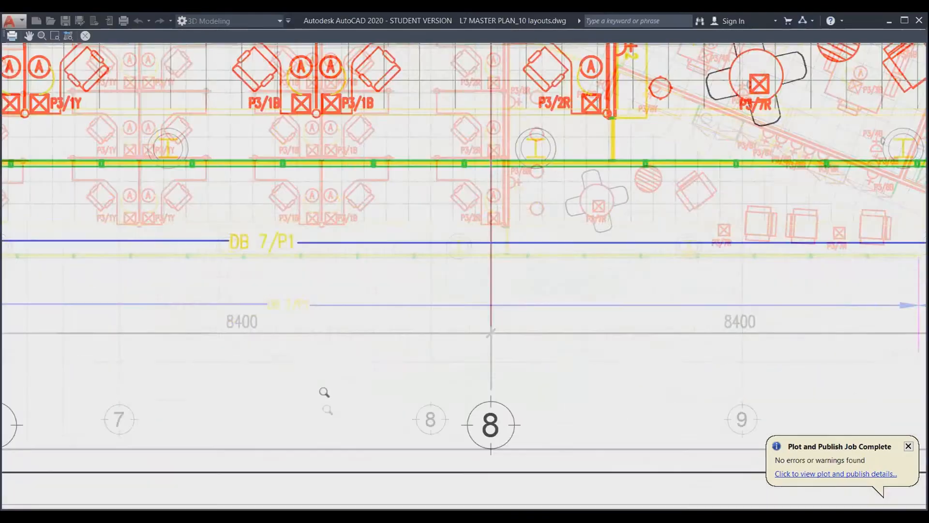
scroll(550, 457, "down", 8)
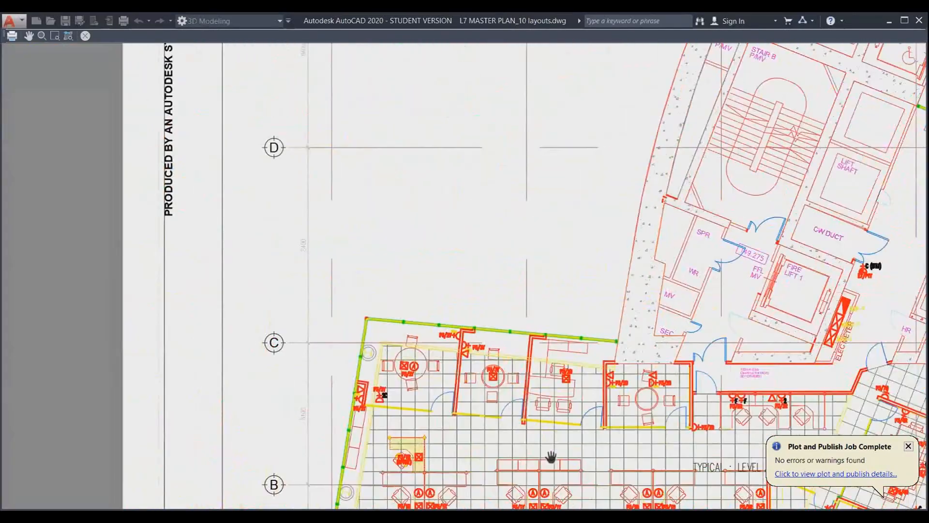
scroll(436, 363, "up", 5)
middle_click_drag(472, 371, 372, 277)
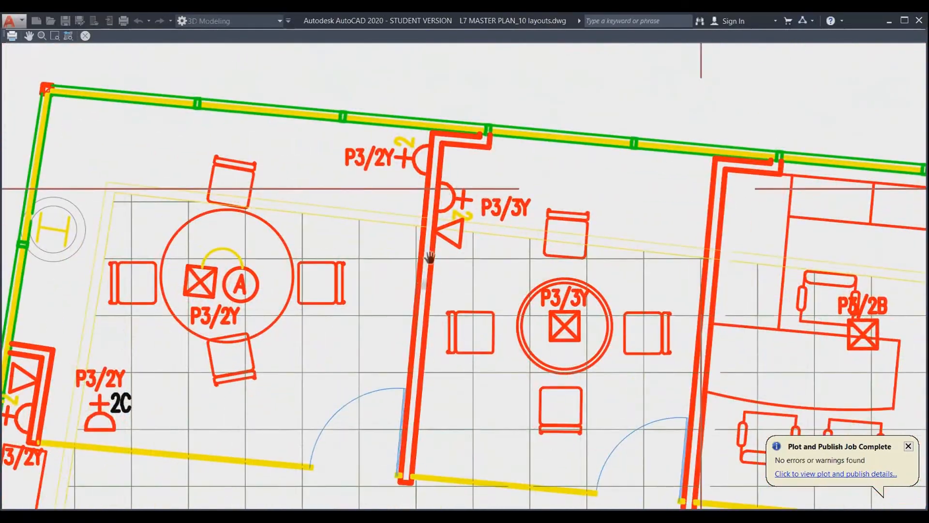
scroll(426, 312, "down", 2)
scroll(426, 313, "down", 2)
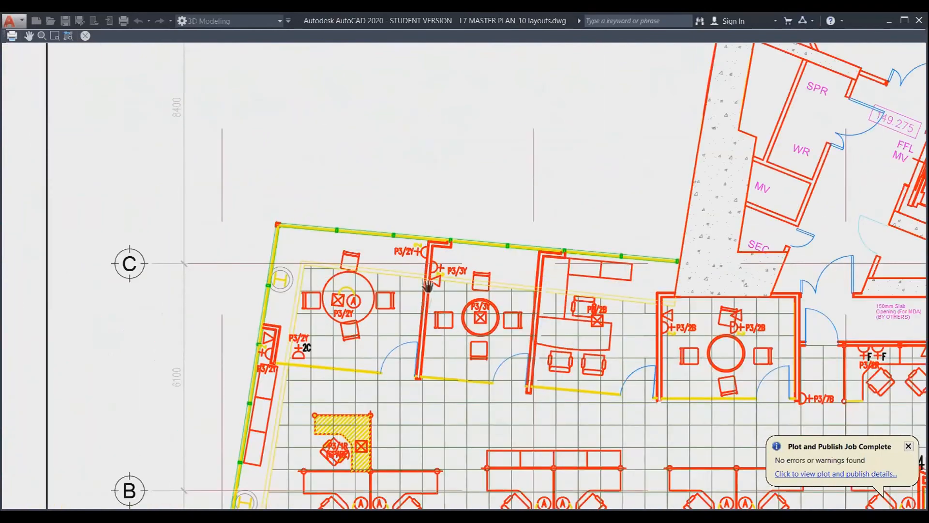
scroll(407, 379, "up", 4)
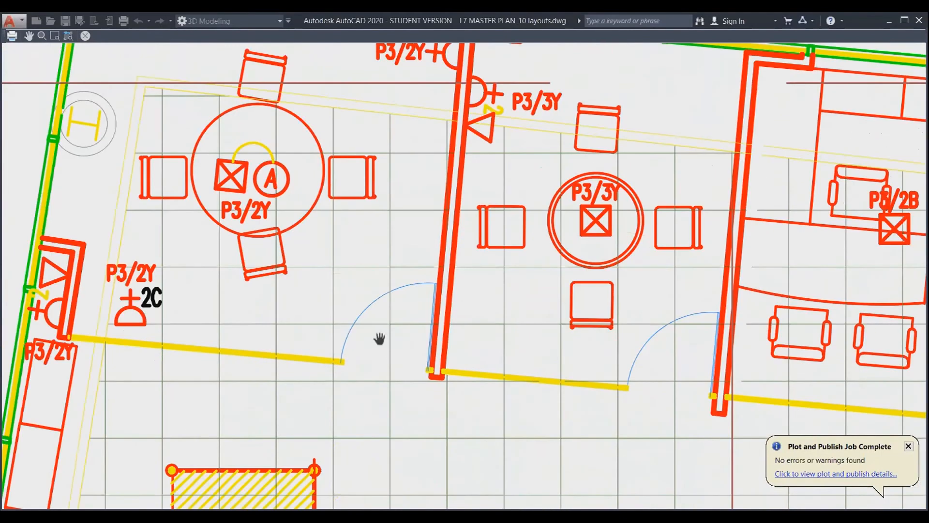
middle_click_drag(403, 294, 382, 399)
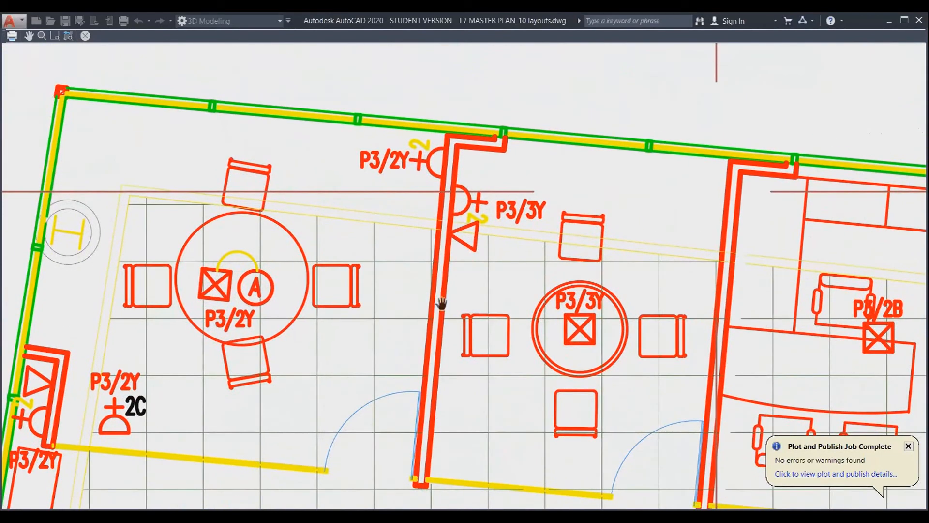
scroll(445, 266, "down", 6)
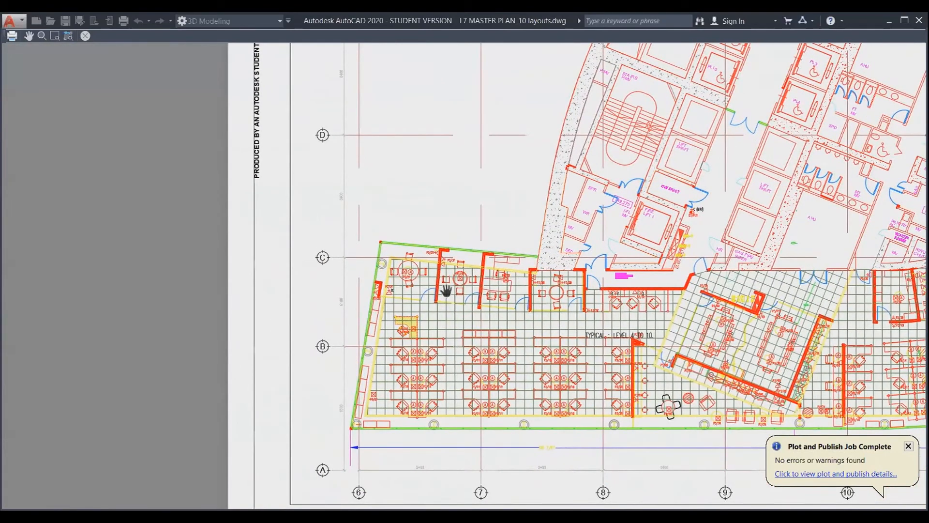
key("Escape")
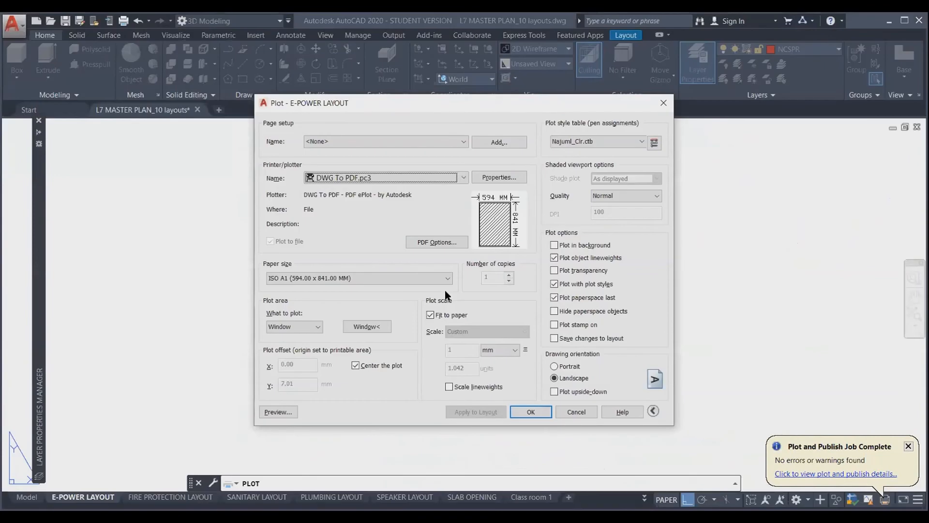
key("Escape")
Step: Examine the color of the same partition wall near the P3/3Y label in the layout for comparison with the preview
scroll(324, 411, "up", 7)
middle_click_drag(311, 417, 623, 394)
scroll(395, 336, "down", 5)
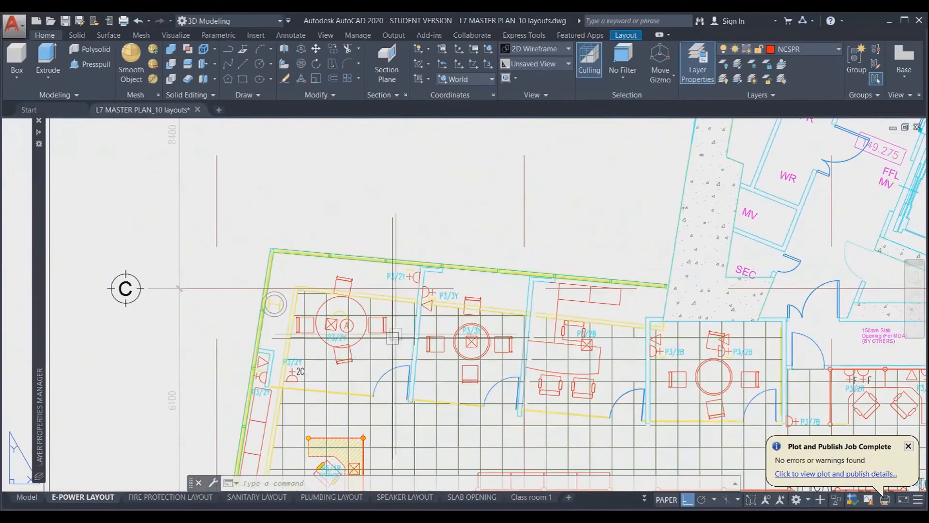
scroll(405, 332, "up", 12)
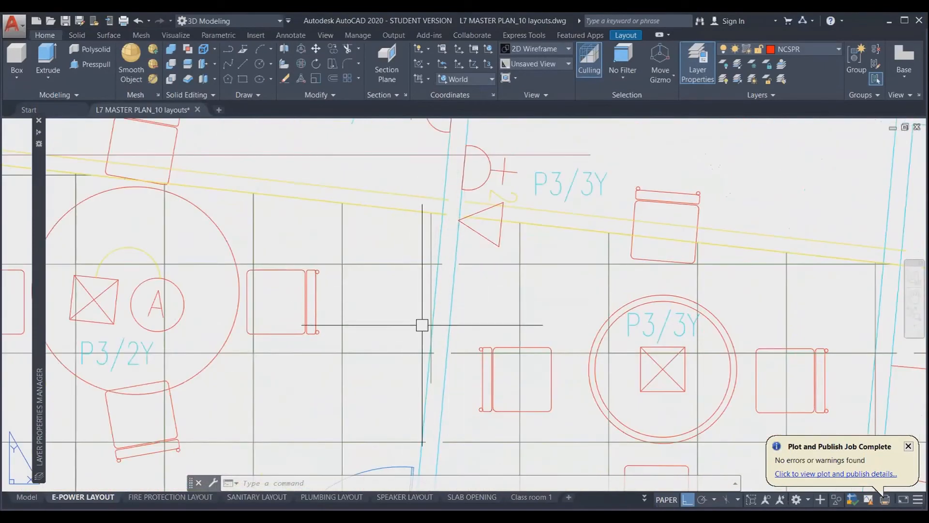
middle_click_drag(420, 323, 387, 320)
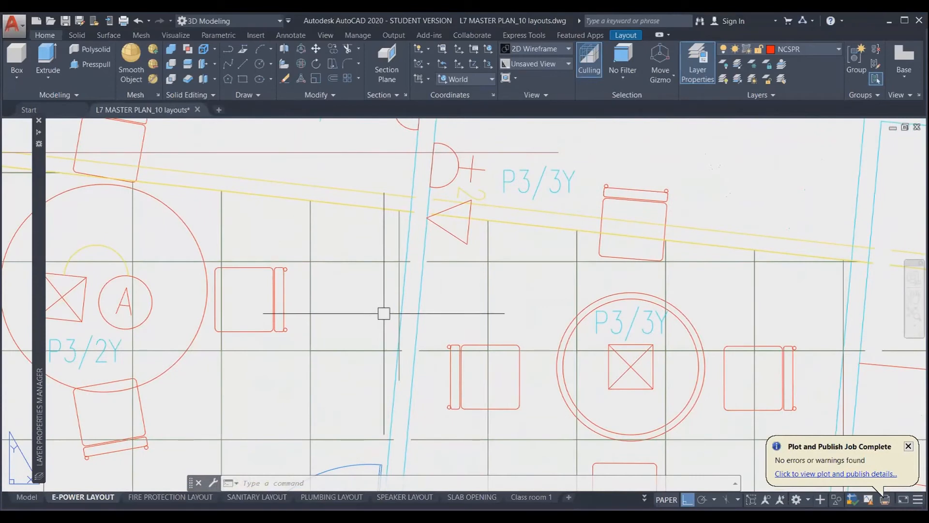
key("super+g")
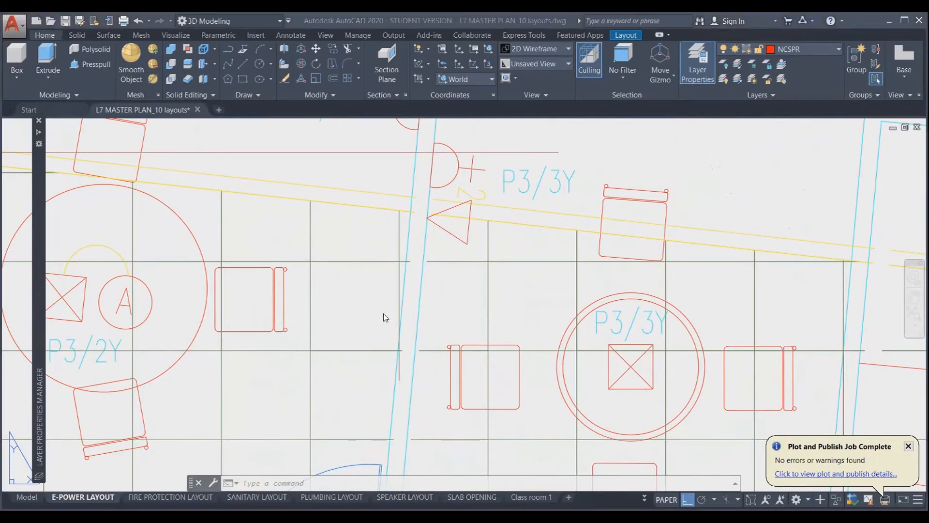
left_click(673, 271)
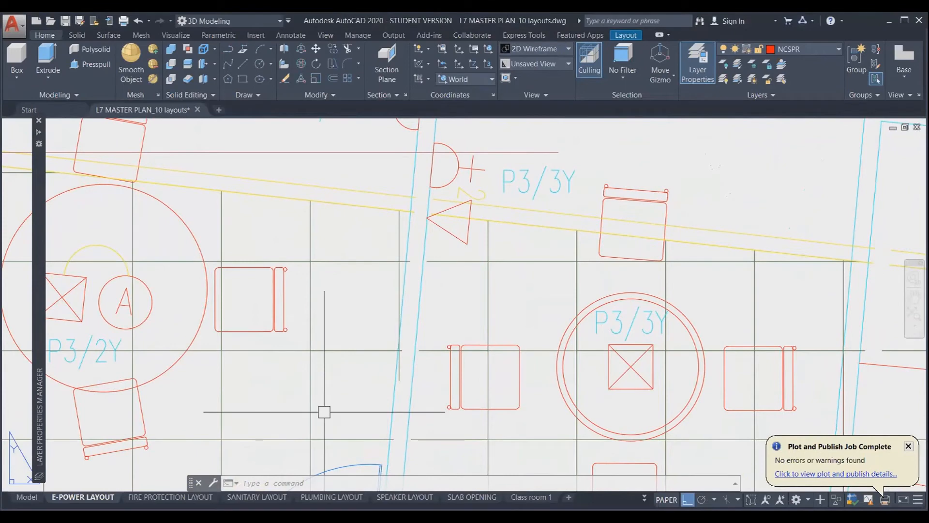
Step: Start a single-sheet plot of E-POWER LAYOUT using the previous plot's page setup
key("ctrl+p")
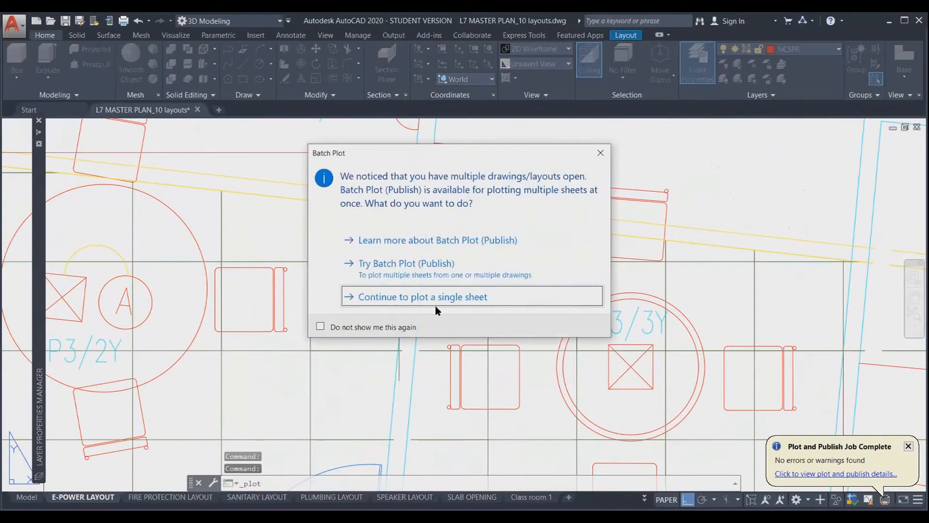
left_click(440, 297)
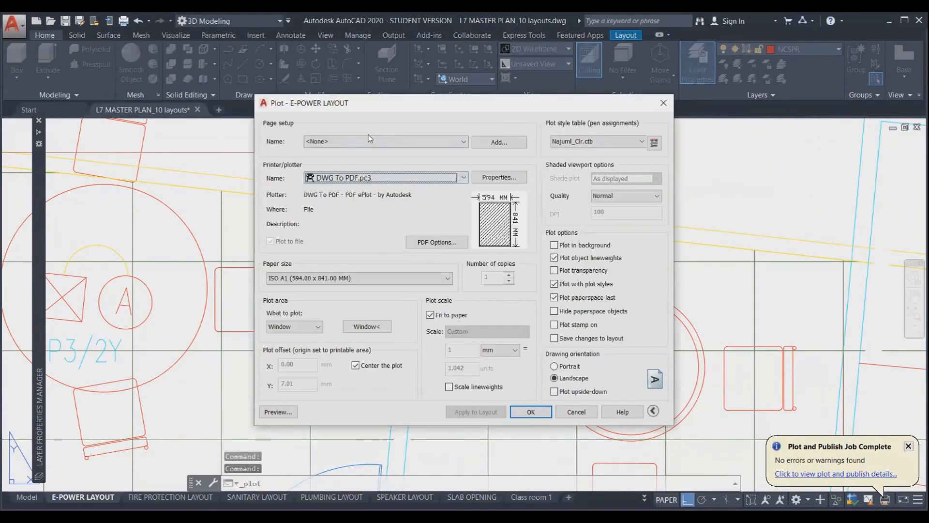
left_click(370, 143)
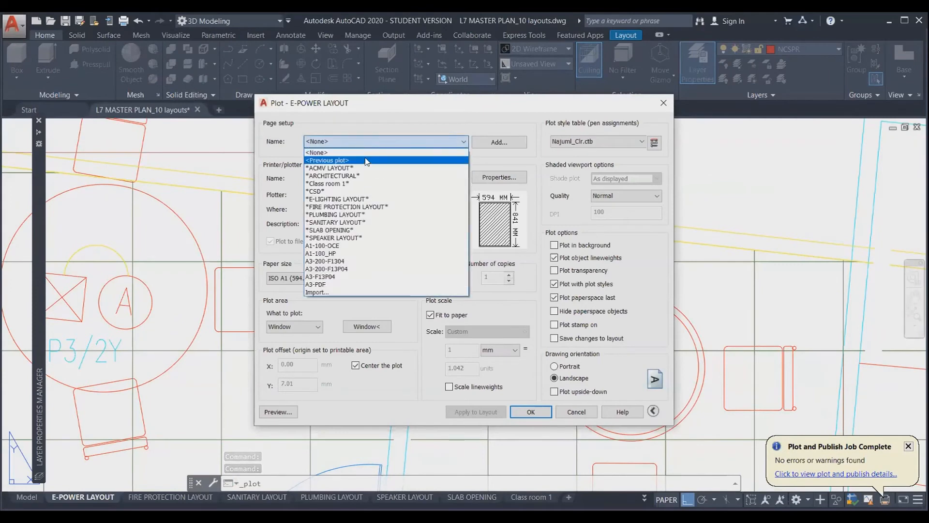
left_click(366, 157)
Step: Open Najuml_Clr.ctb for editing and set the linetype of Color 4 to ISO Dash
left_click(654, 143)
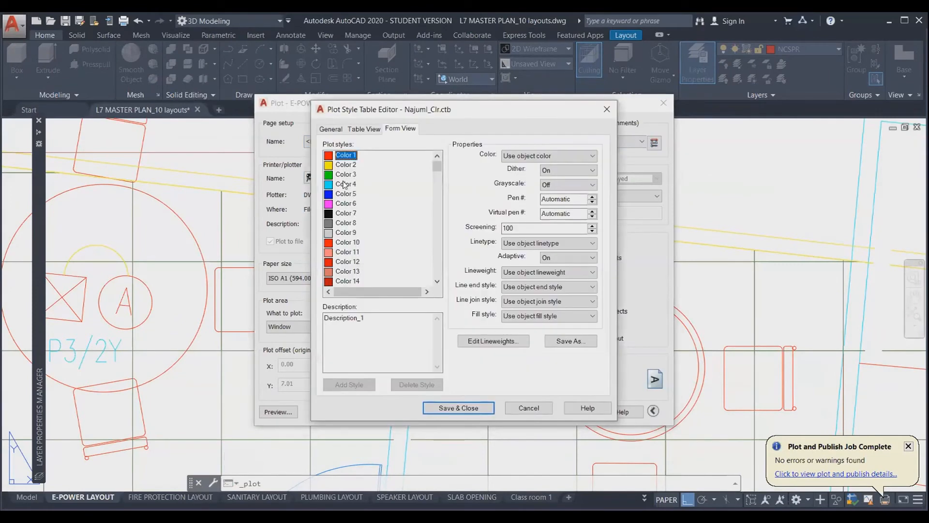
left_click(346, 184)
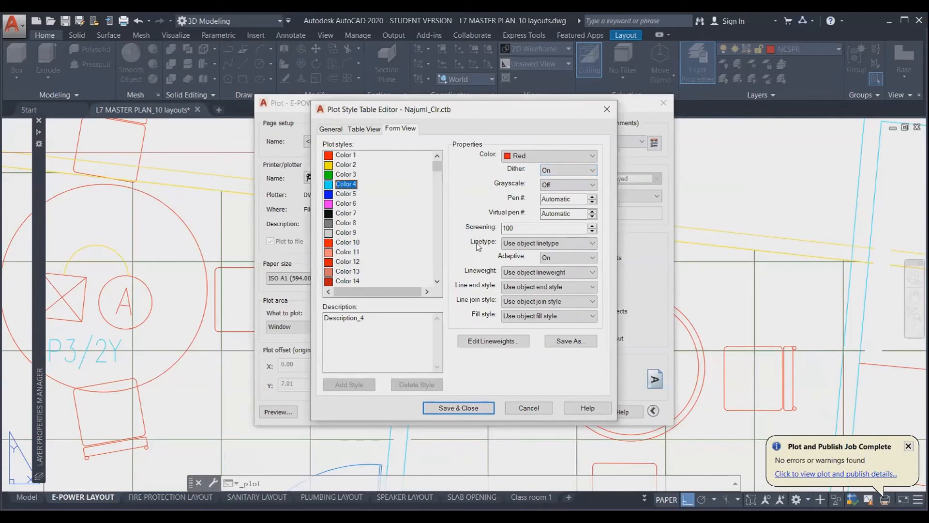
left_click(550, 244)
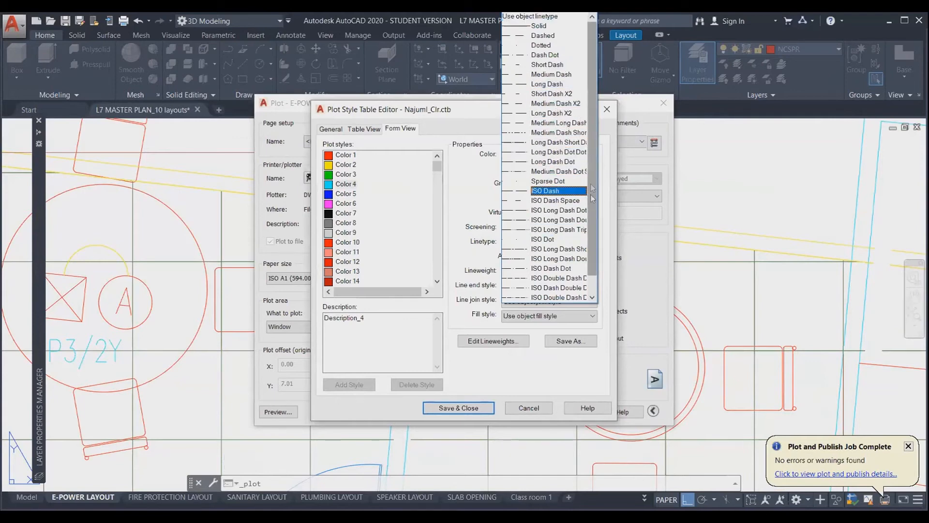
left_click(650, 259)
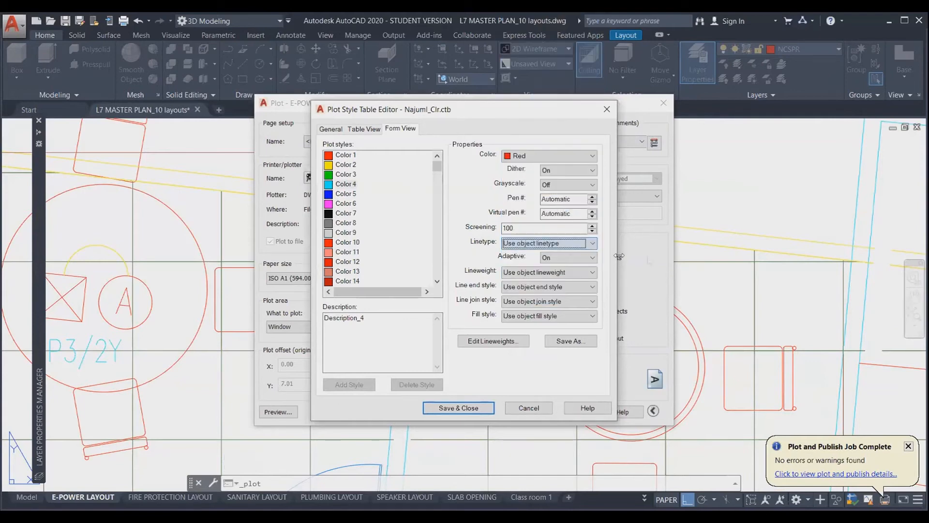
left_click(556, 243)
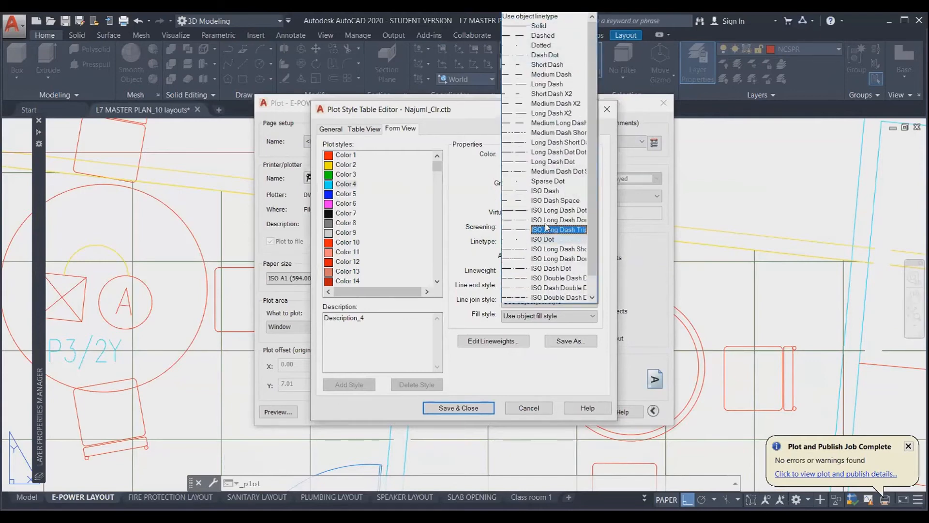
left_click(546, 191)
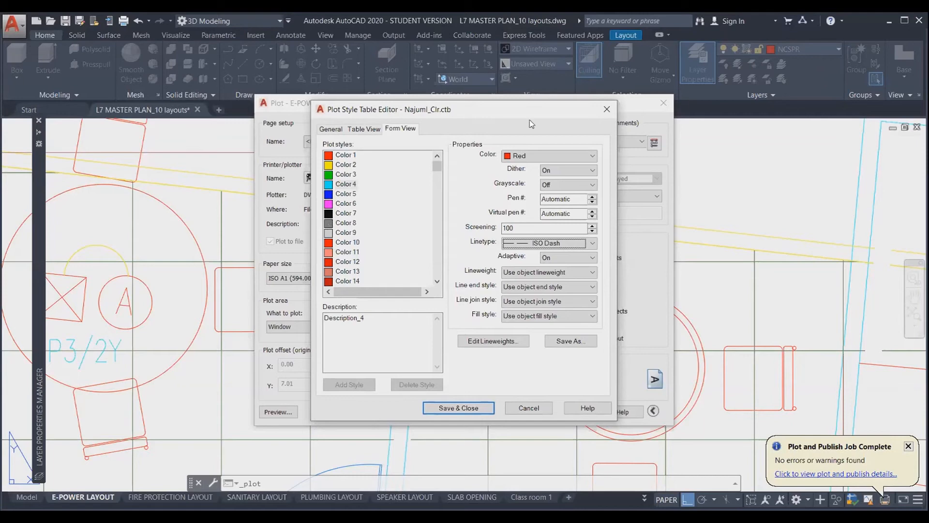
left_click(344, 185)
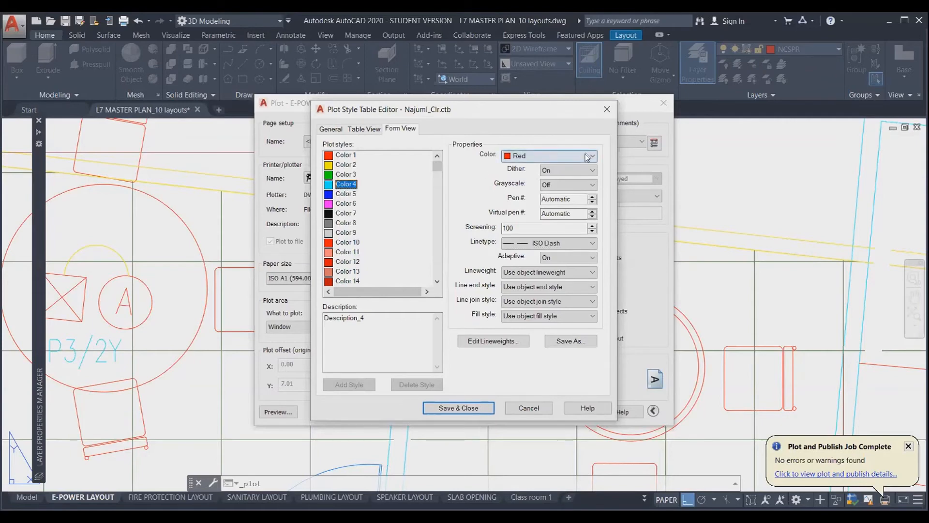
left_click(572, 243)
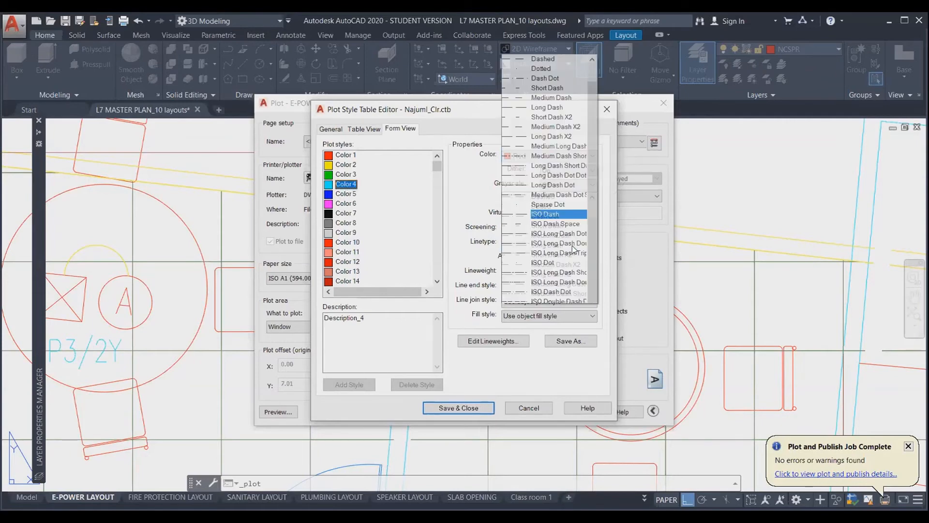
left_click(556, 172)
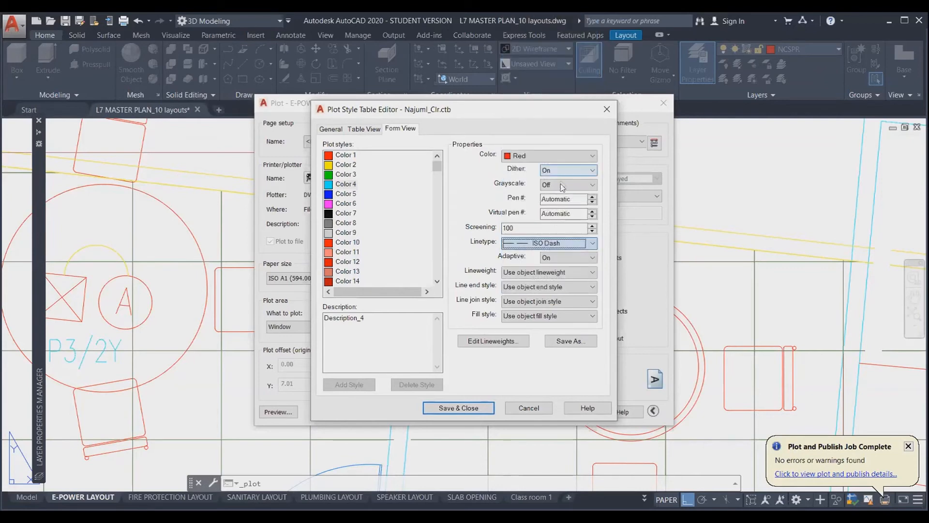
Step: Look through the lineweight choices for Color 4, then close the table editor and save the changes to Najuml_Clr.ctb
left_click(531, 272)
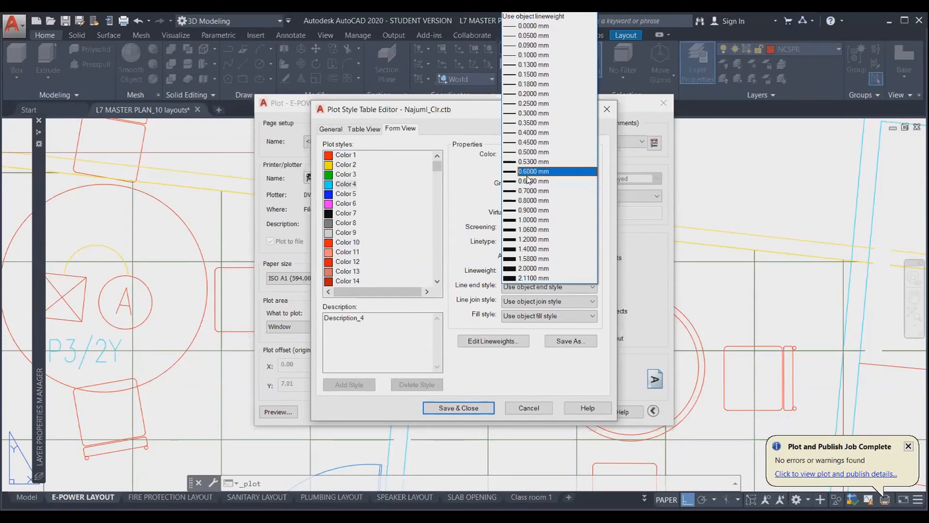
key("Escape")
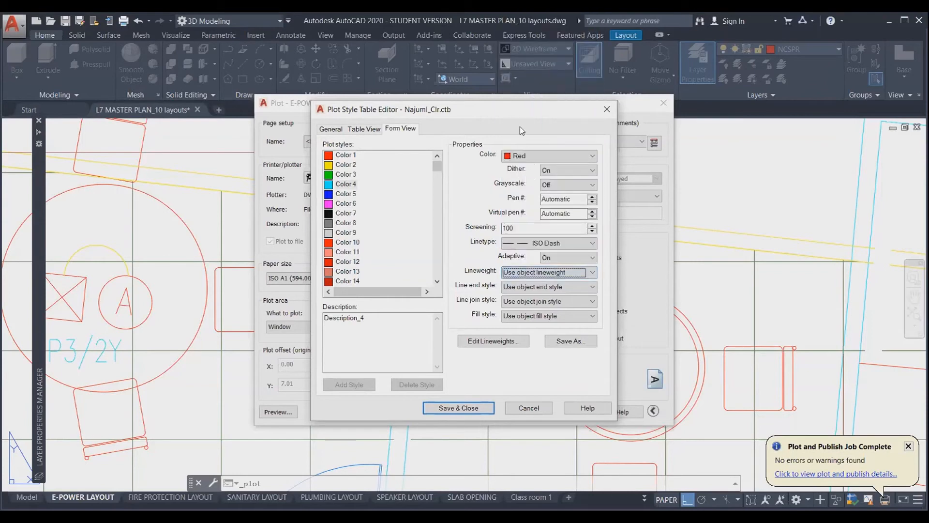
key("Escape")
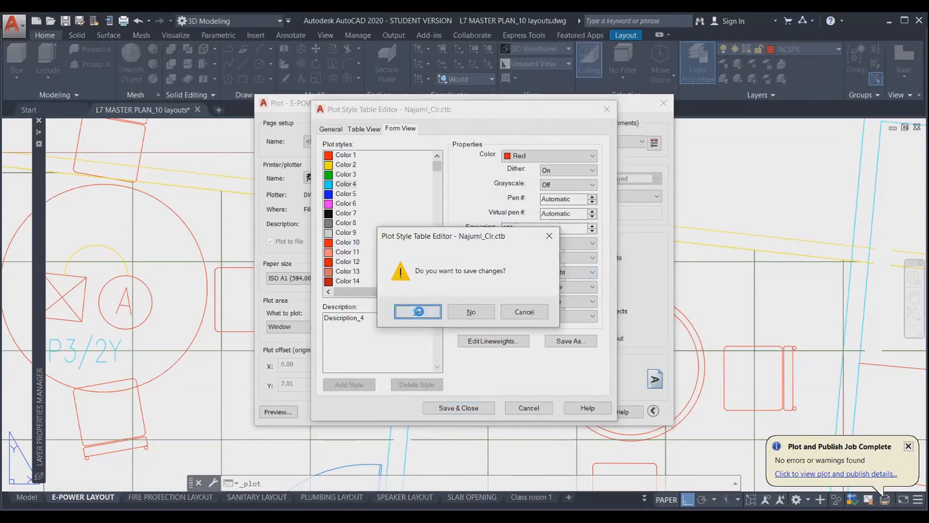
left_click(418, 311)
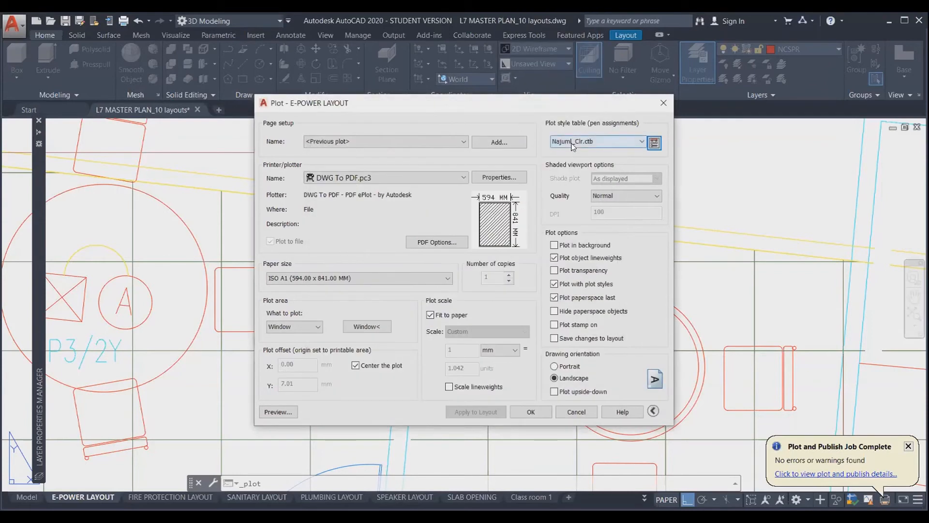
Step: Assign the Daniel.ctb plot style table to the E-POWER plot and open that table for editing
left_click(572, 141)
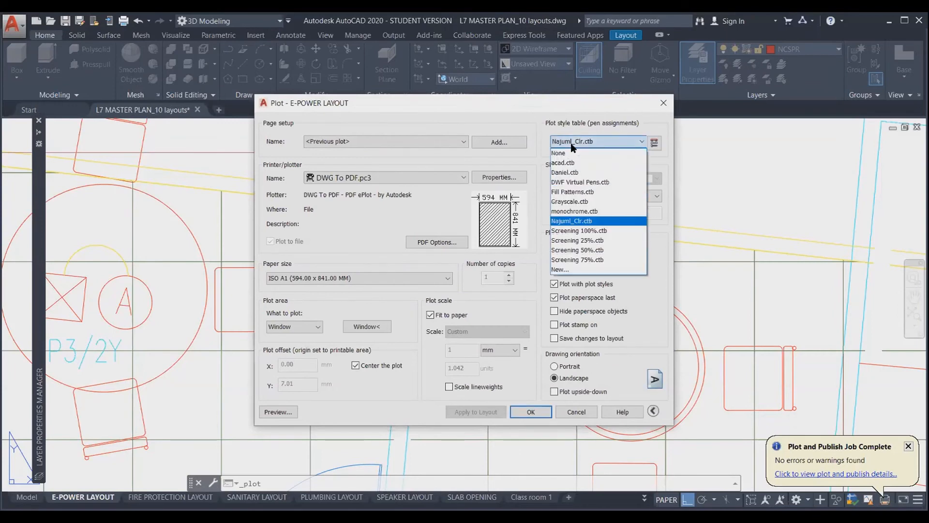
left_click(574, 174)
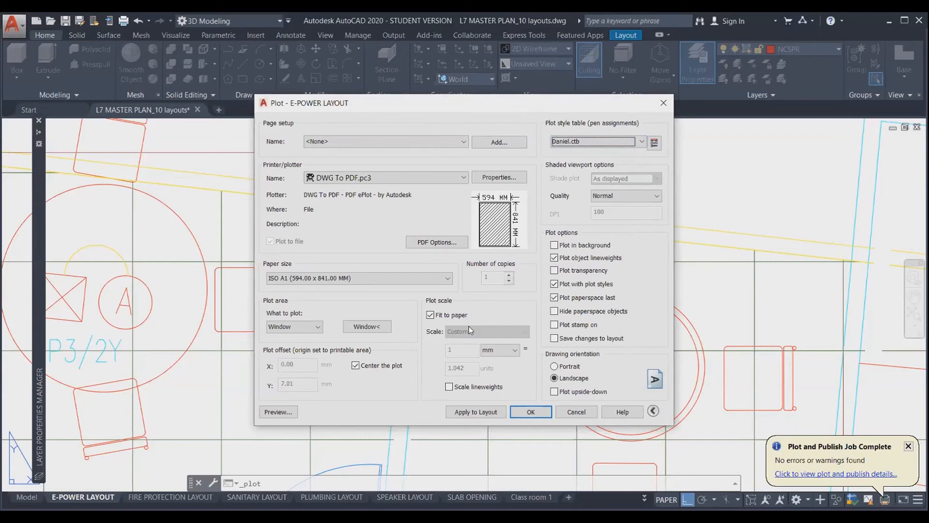
left_click(654, 143)
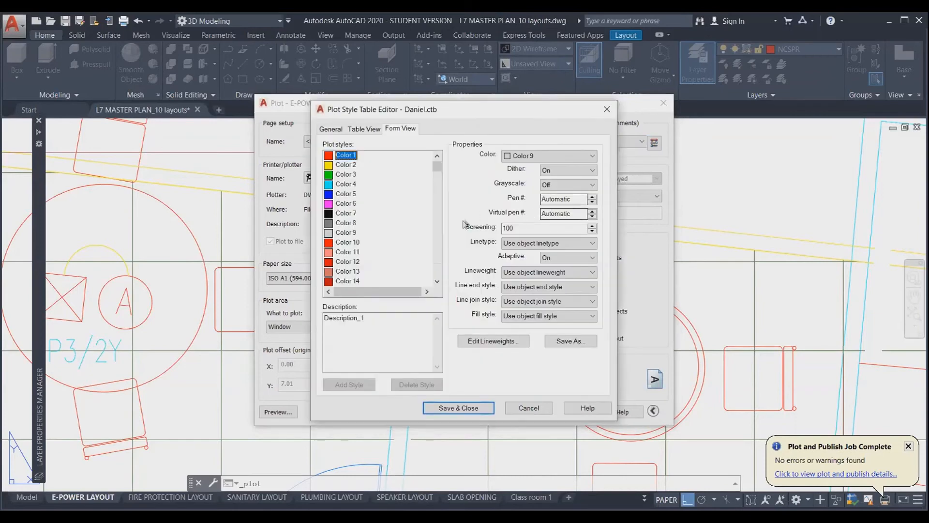
Step: Review the linetype and line end style choices for Color 1 in Daniel.ctb and set its lineweight to 0.2500 mm
left_click(585, 244)
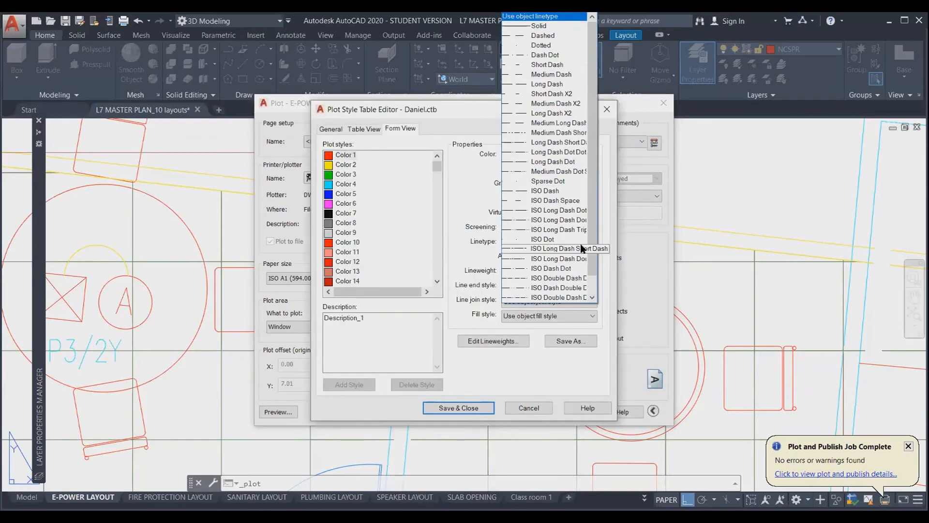
left_click(563, 372)
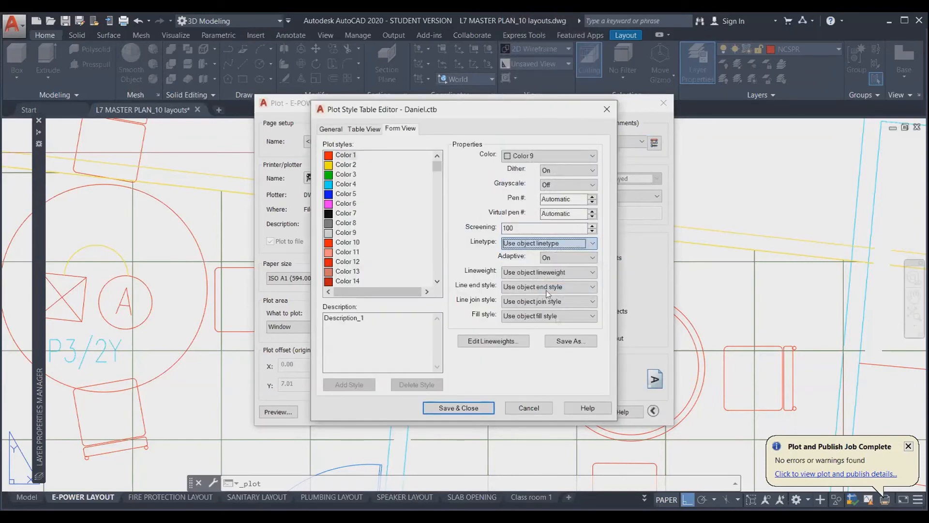
left_click(569, 269)
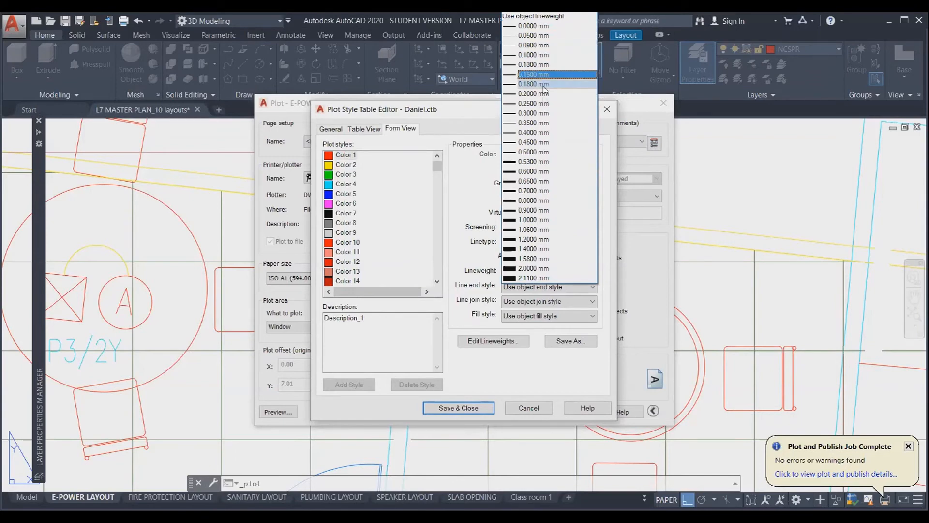
left_click(541, 105)
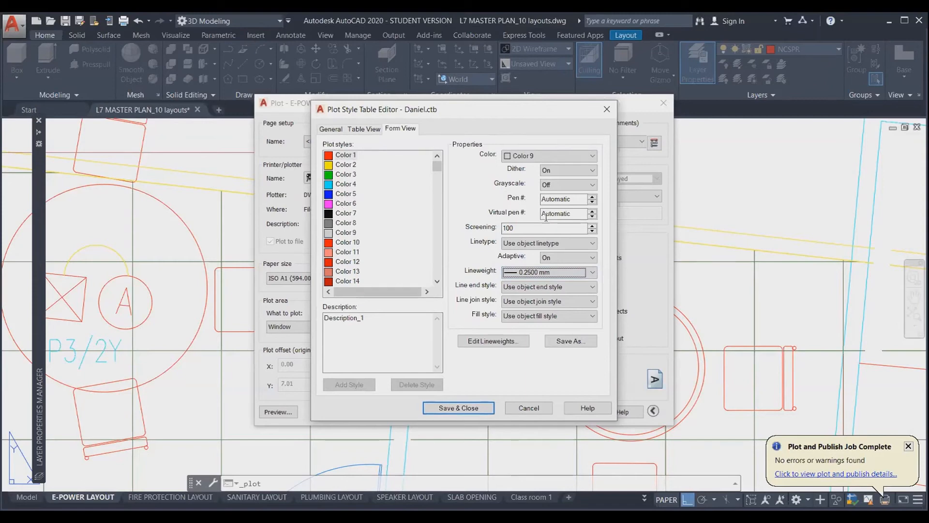
left_click(577, 287)
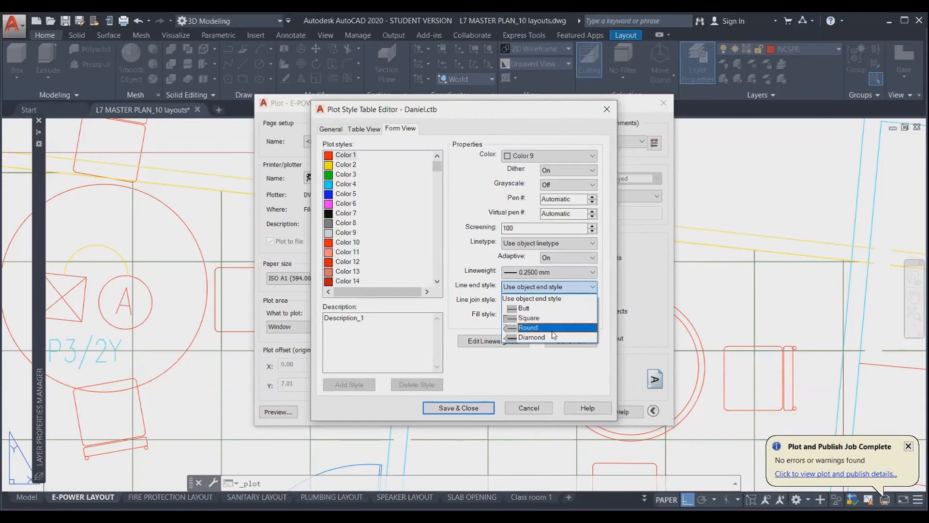
left_click(567, 290)
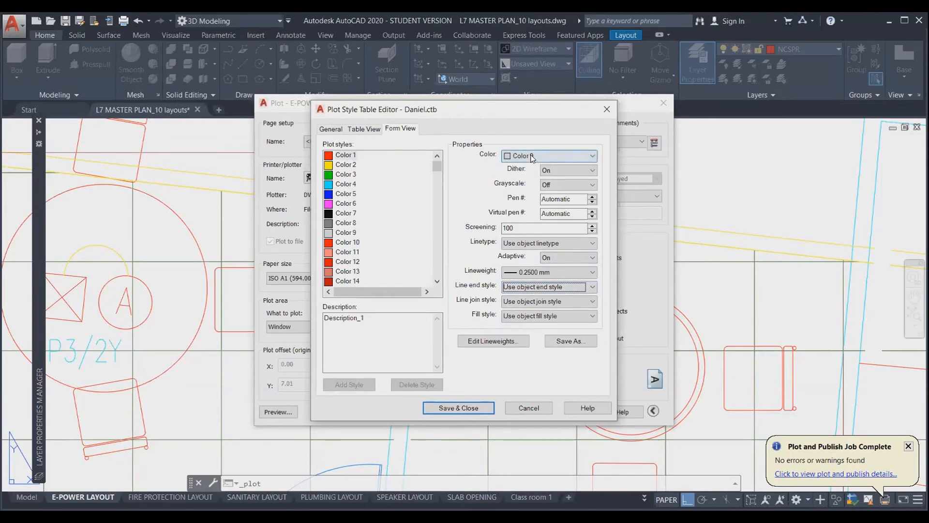
Step: Set Color 1's lineweight to 0.0000 mm, scroll to the end of the color list, and leave Daniel.ctb without saving
left_click(542, 273)
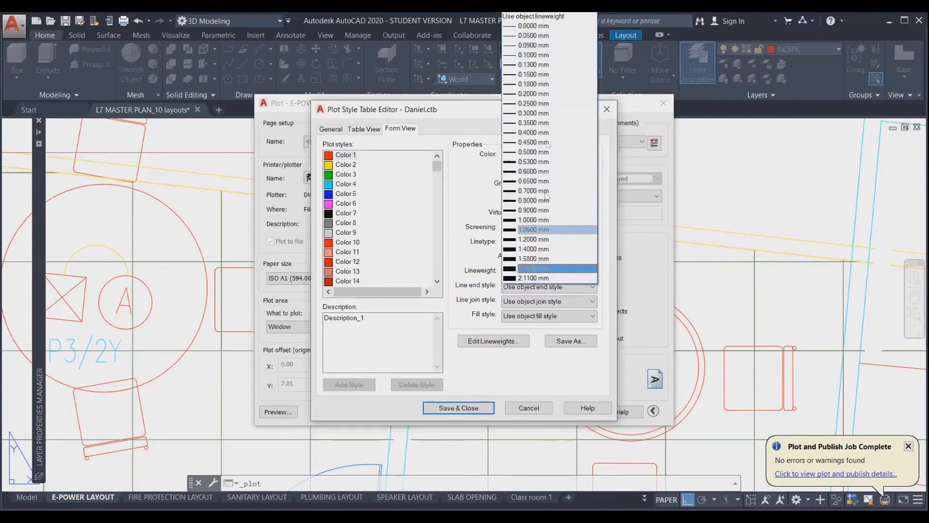
left_click(532, 25)
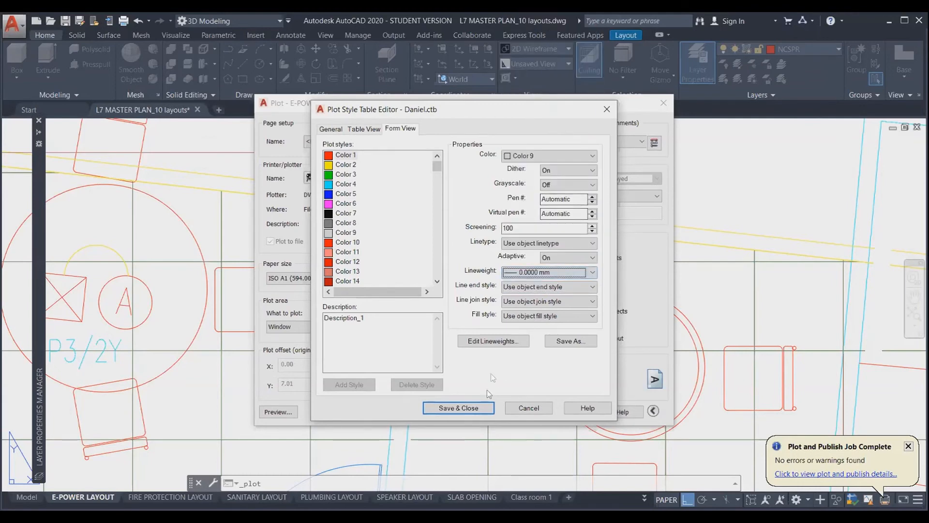
left_click_drag(437, 166, 441, 280)
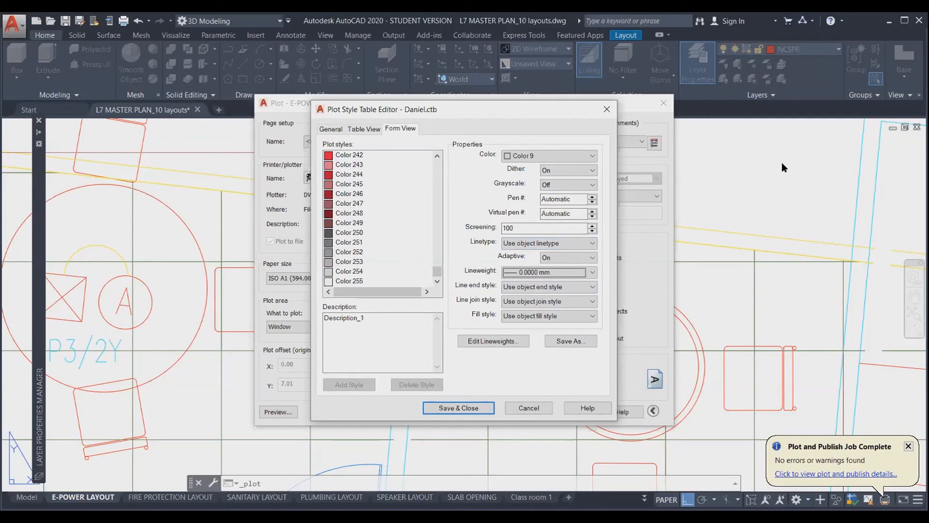
left_click(529, 407)
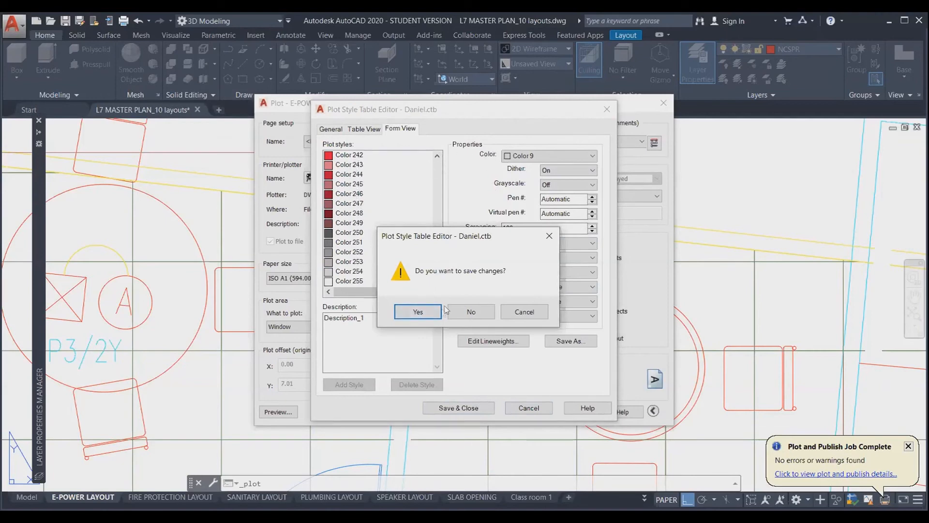
left_click(469, 313)
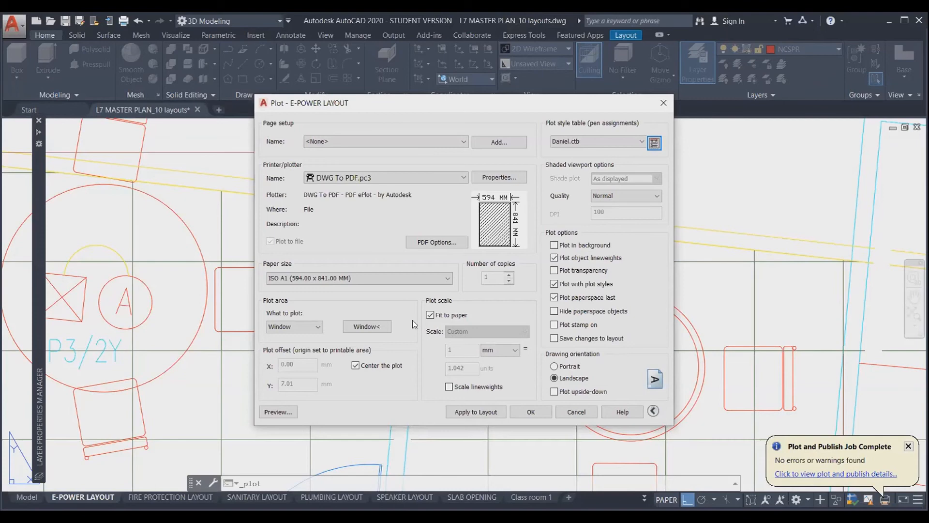
Step: Preview the E-POWER plot with Daniel.ctb, examine the printed line colors and thicknesses of the office rooms, and cancel the plot
left_click(283, 414)
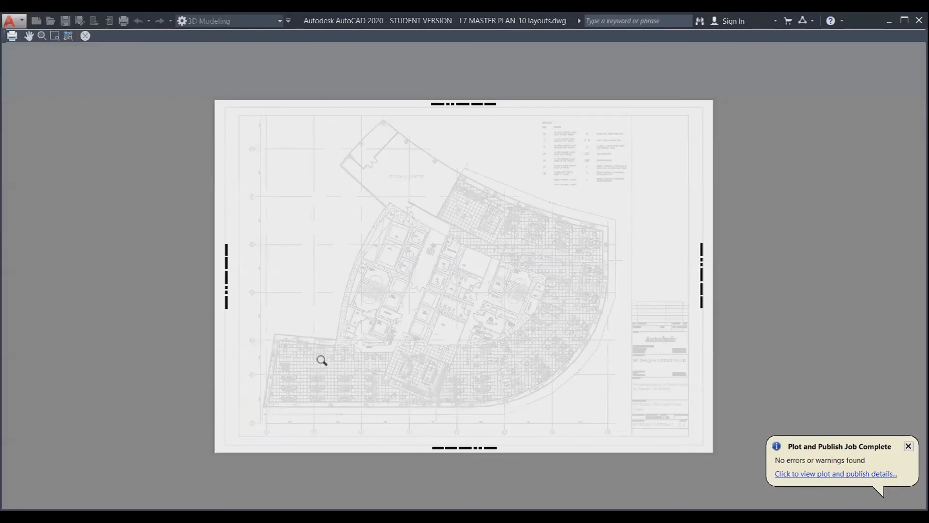
scroll(310, 363, "up", 6)
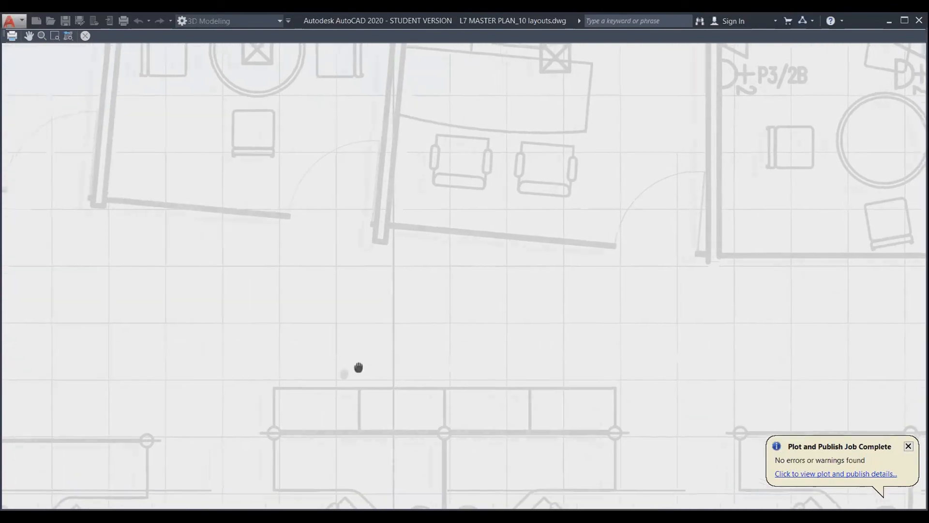
scroll(344, 373, "down", 4)
scroll(308, 368, "down", 6)
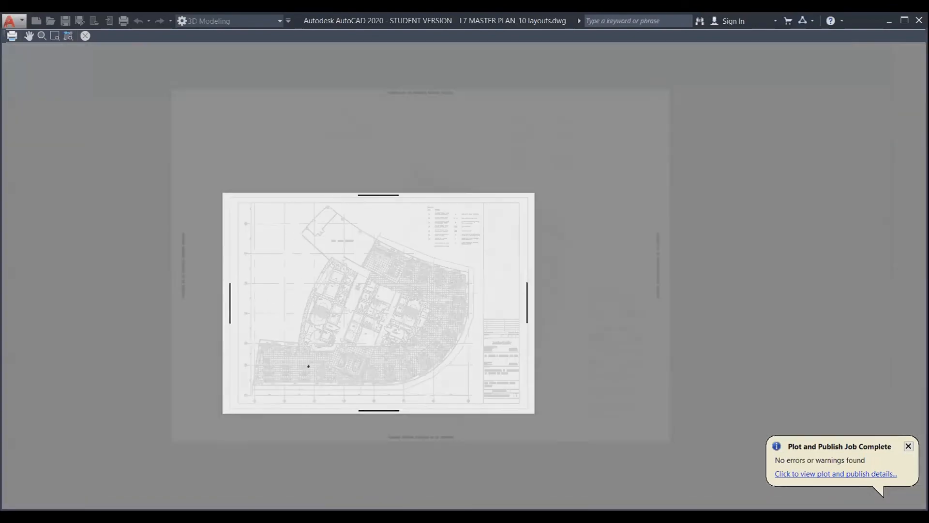
scroll(325, 358, "up", 7)
key("Escape")
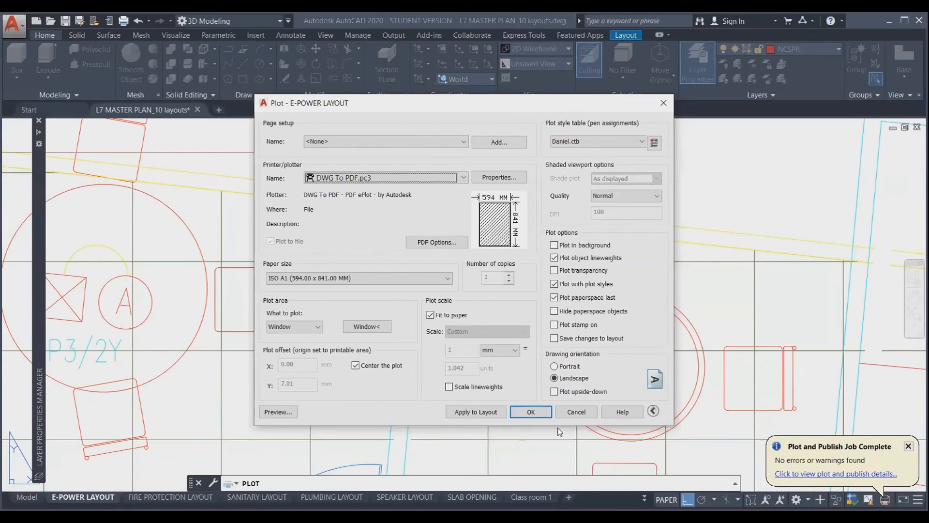
left_click(575, 412)
middle_click_drag(550, 402, 572, 359)
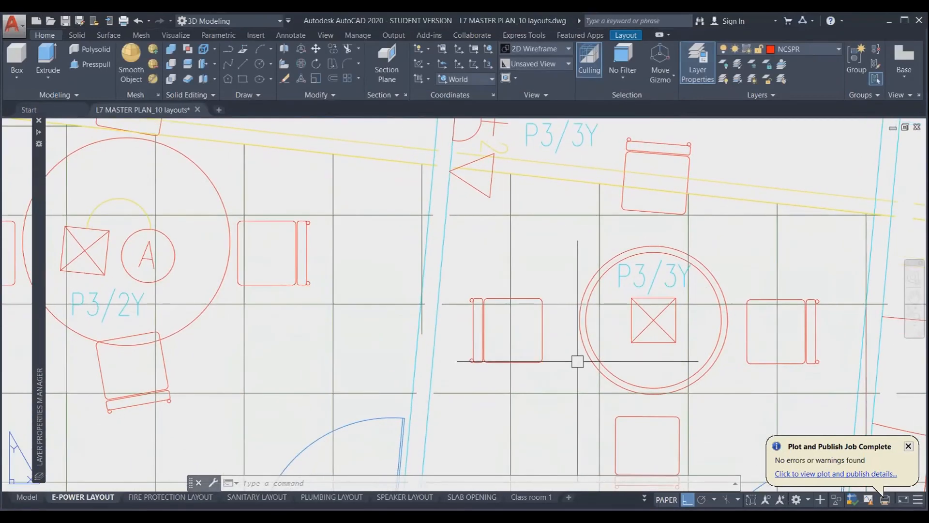
Step: Open the single-sheet plot settings for the E-POWER layout, try portrait orientation, and set the drawing orientation back to landscape
key("ctrl+p")
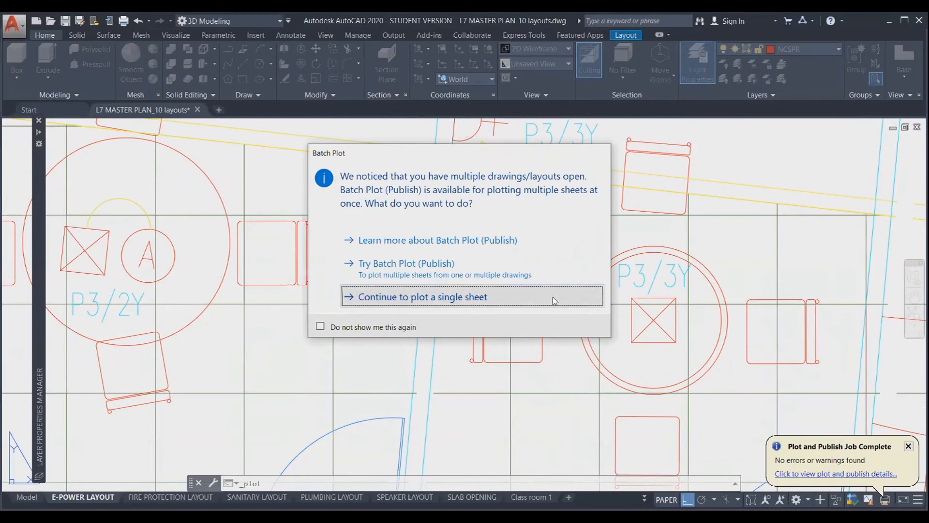
left_click(554, 301)
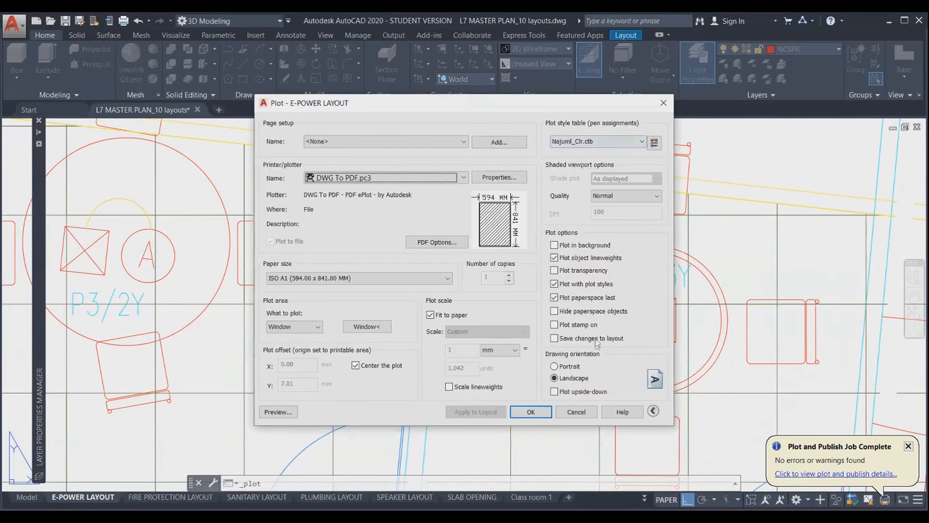
left_click(591, 380)
left_click(554, 366)
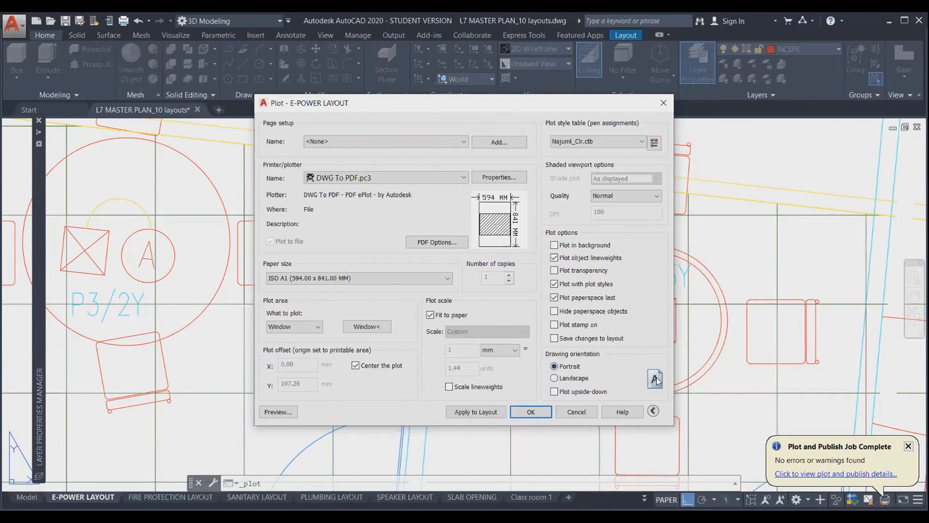
left_click(574, 381)
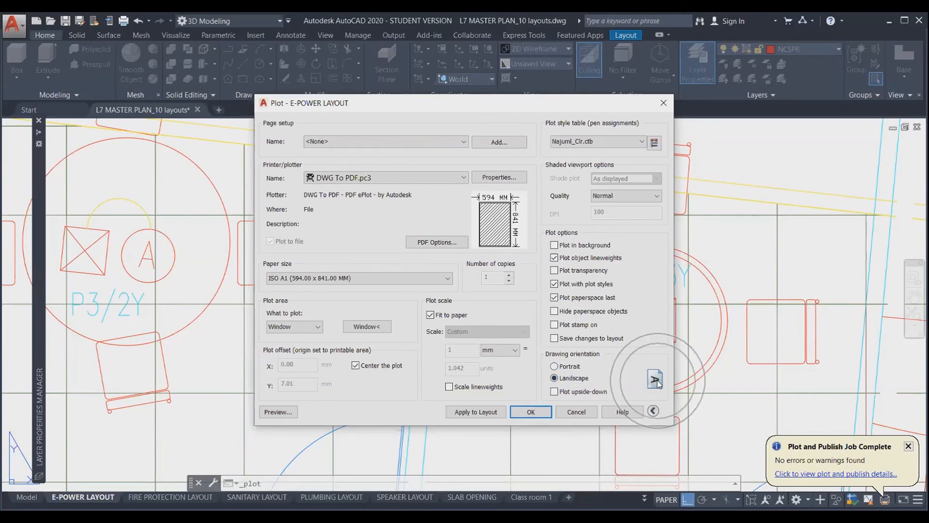
Step: Try the upside-down plot option, turn it off again, and review the available plot style tables without changing the selection
left_click(564, 392)
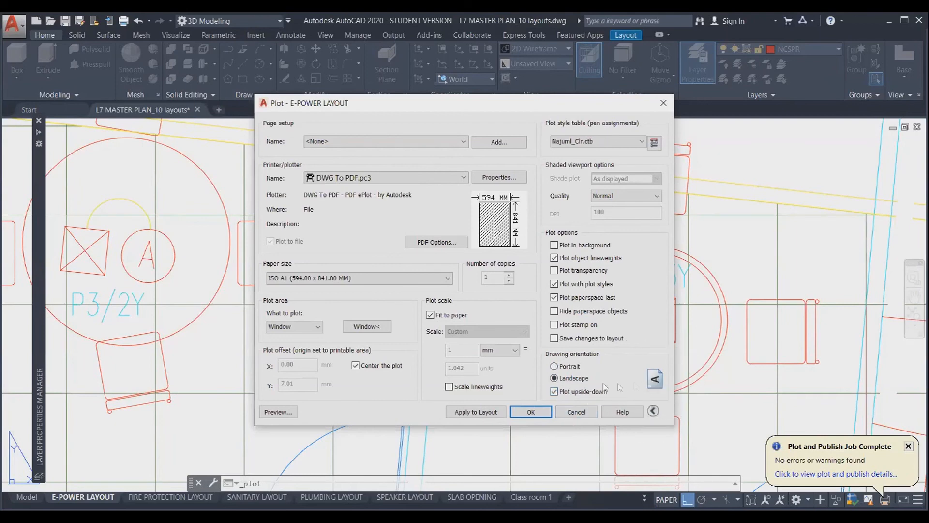
left_click(554, 391)
left_click(619, 141)
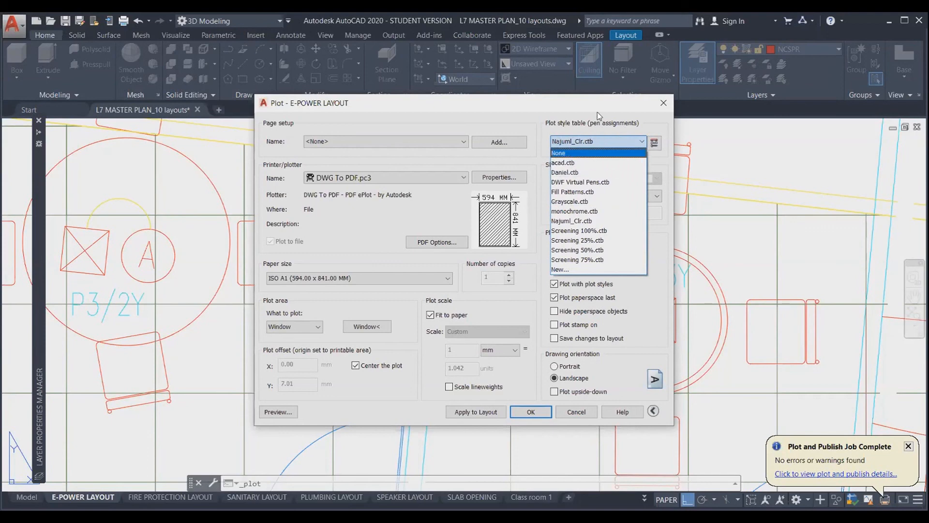
left_click(600, 127)
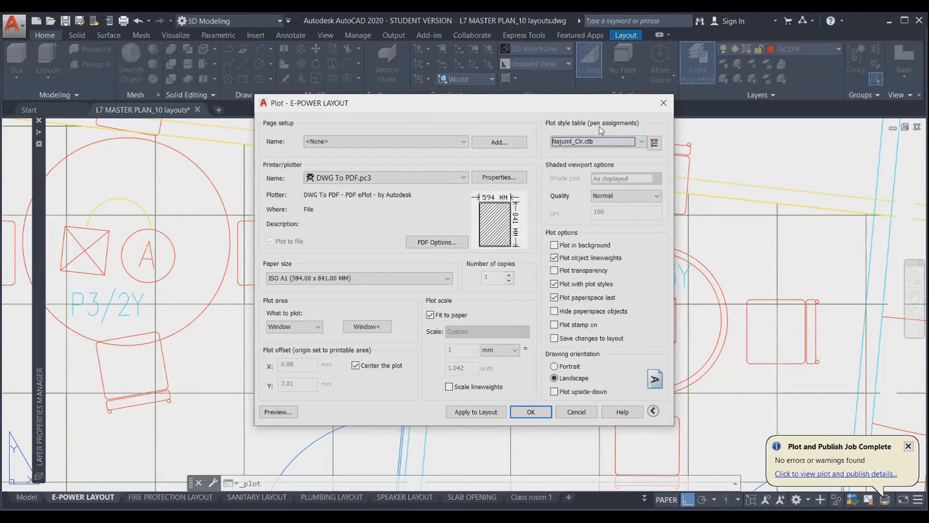